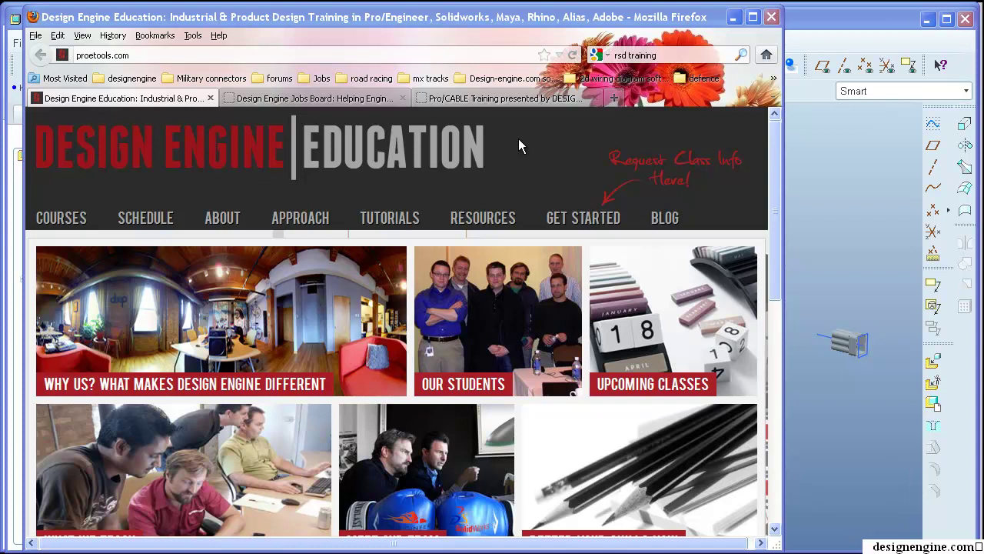
- Go to COURSES and open the Pro/Engineer courses page, scrolling down its list
left_click(63, 219)
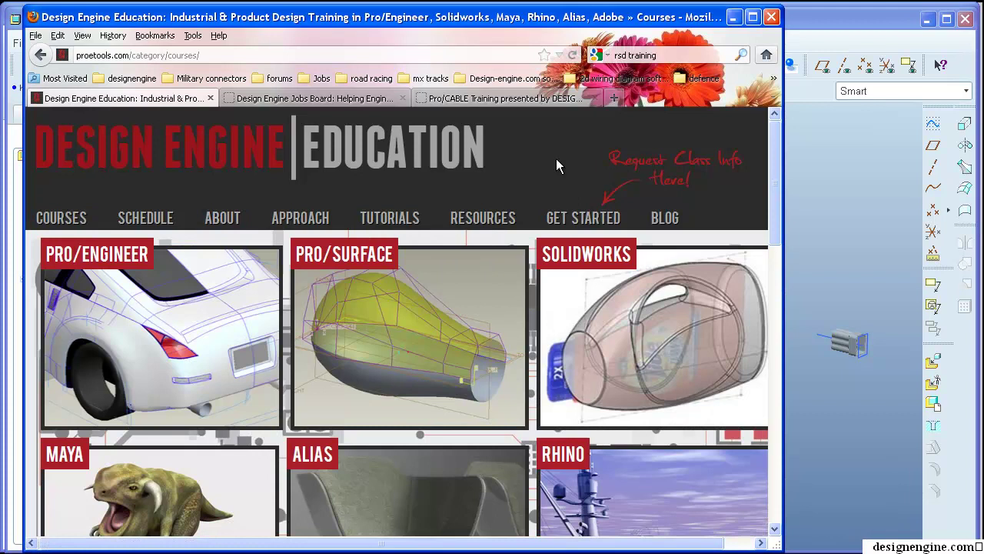
left_click(122, 309)
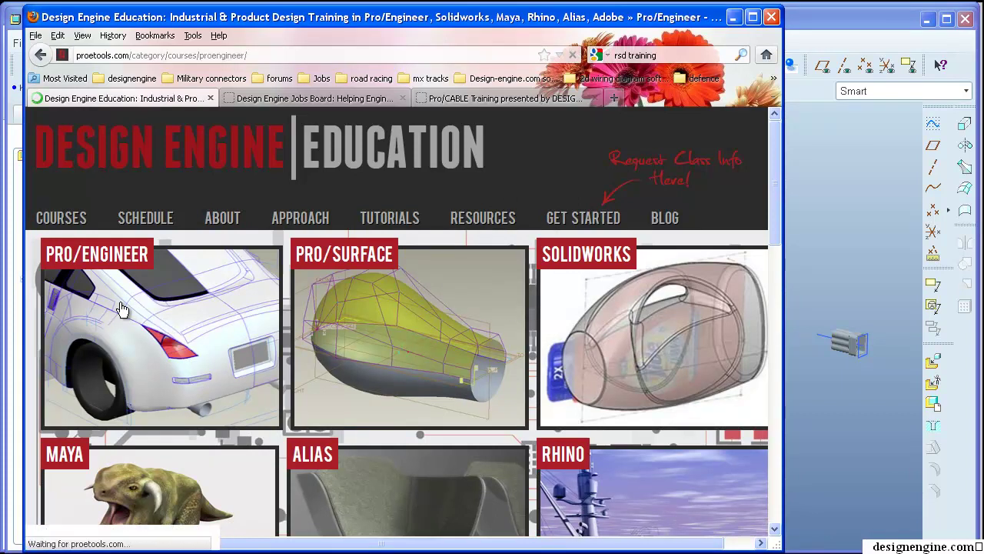
scroll(461, 437, "down", 8)
scroll(482, 396, "down", 6)
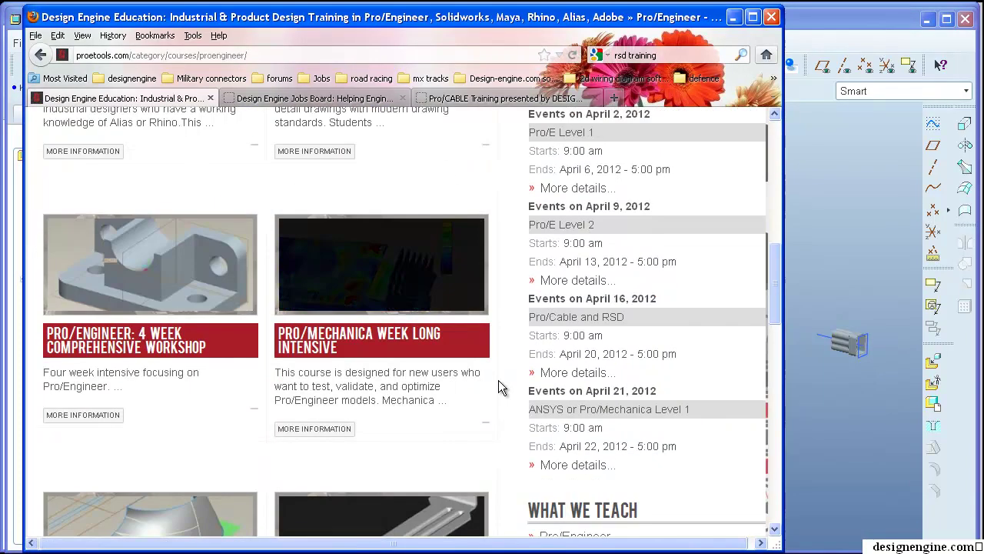
scroll(508, 392, "down", 7)
scroll(508, 393, "down", 4)
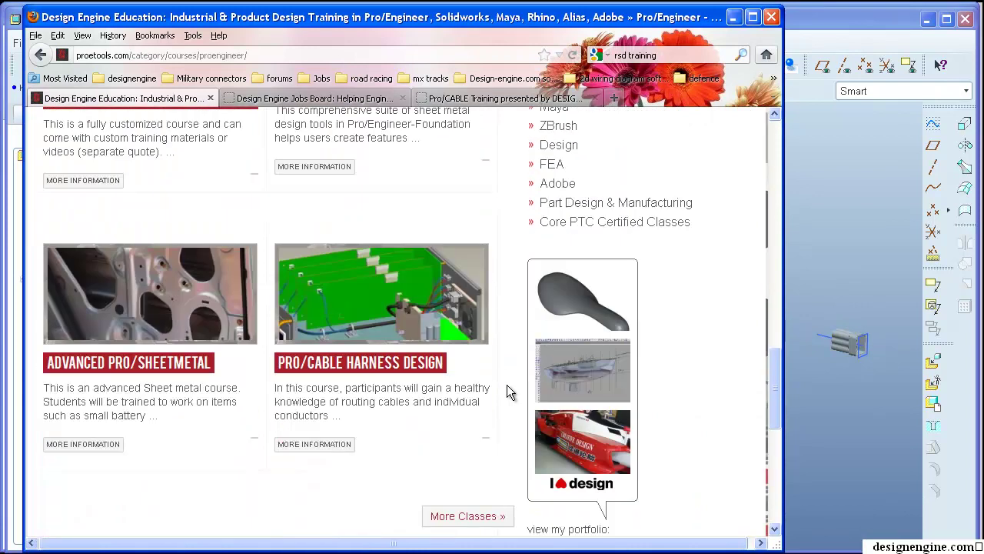
- Open the Pro/CABLE Harness Design course page, scroll through it, and return to the top
left_click(400, 323)
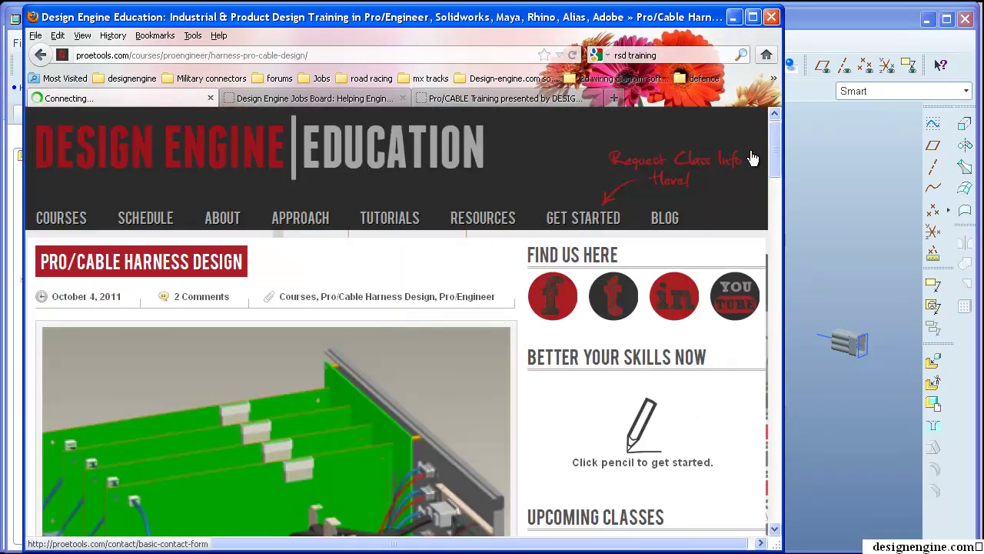
left_click_drag(778, 136, 791, 222)
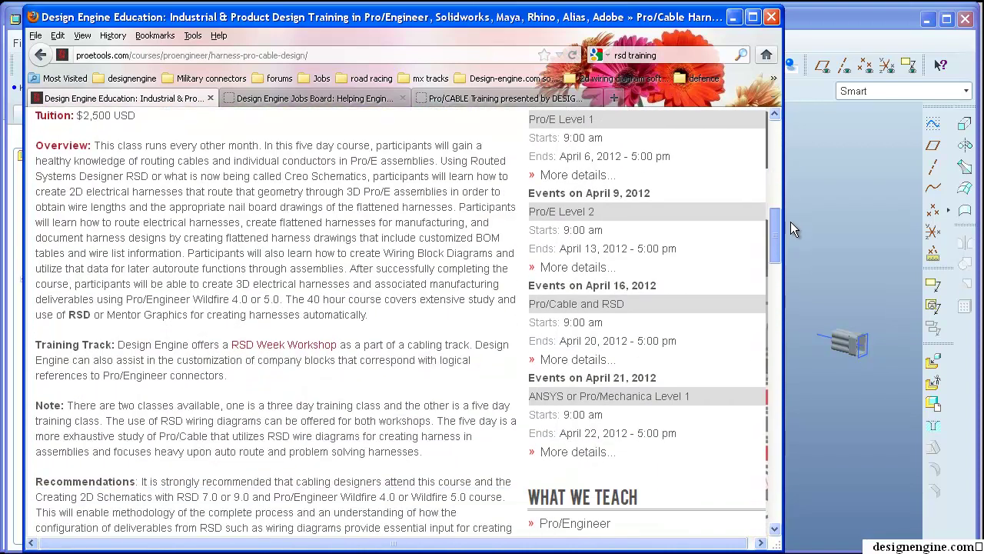
left_click_drag(791, 221, 778, 468)
key("Home")
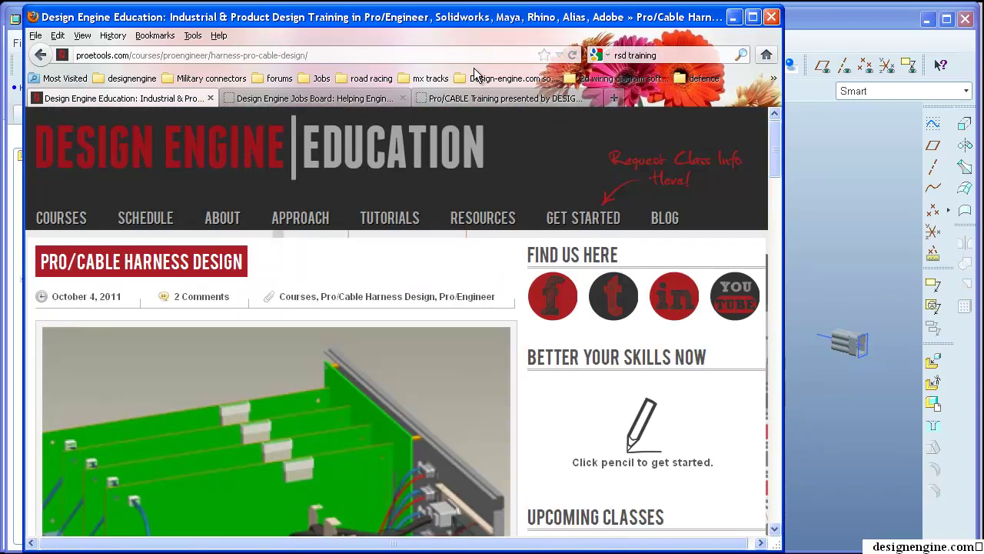
- Glance at the Jobs Board, then scroll the Pro/CABLE Training page to the Kawasaki lamp diagram
left_click(537, 100)
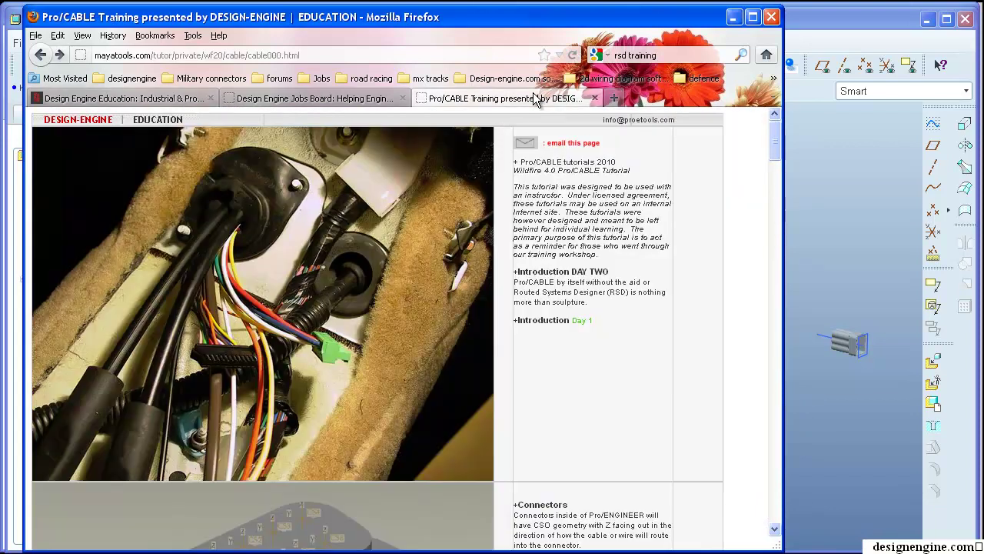
left_click(329, 101)
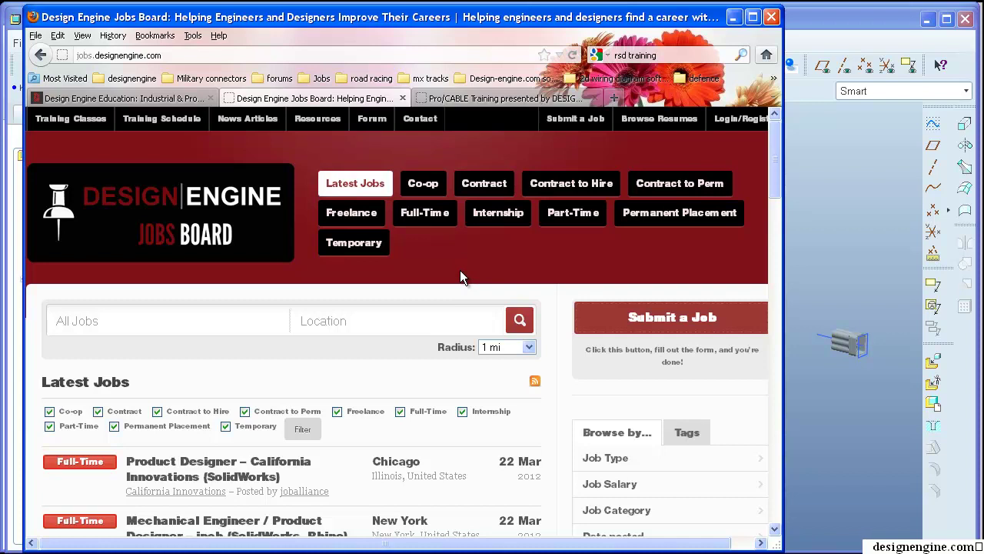
left_click(460, 98)
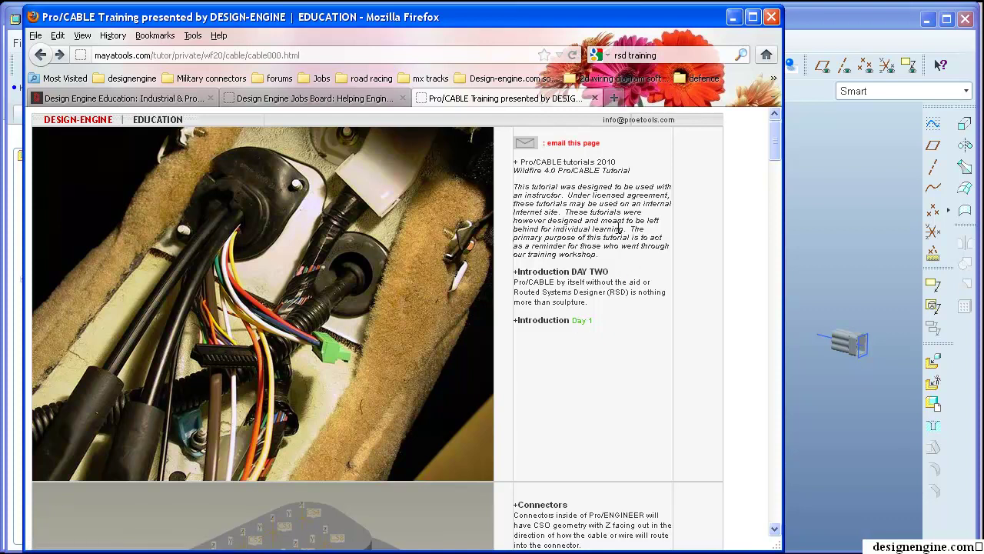
scroll(650, 237, "down", 8)
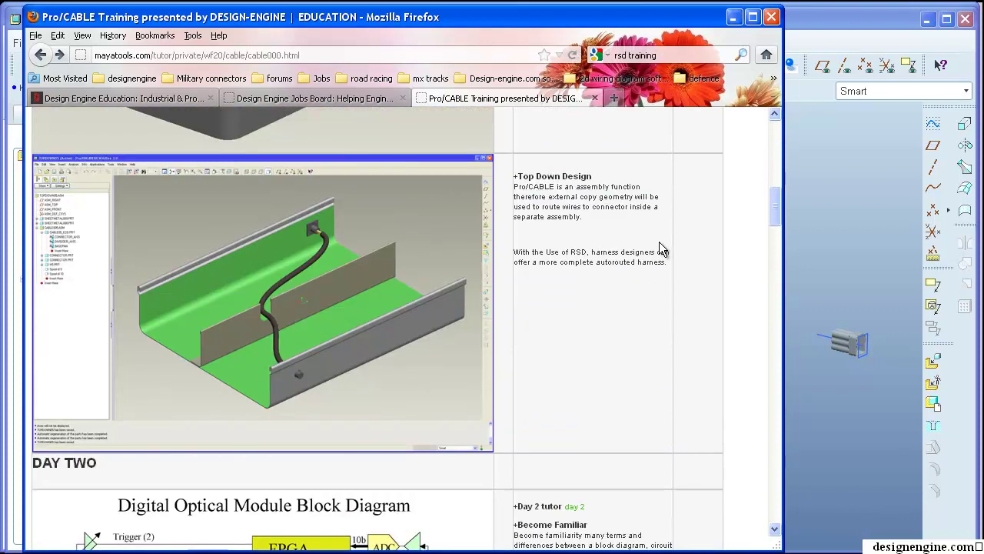
scroll(659, 242, "down", 15)
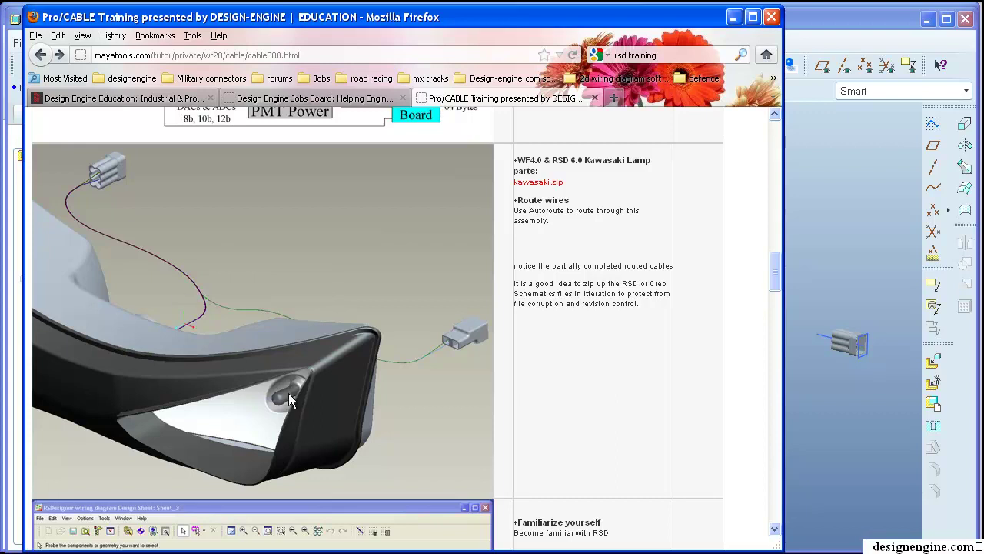
scroll(560, 309, "down", 5)
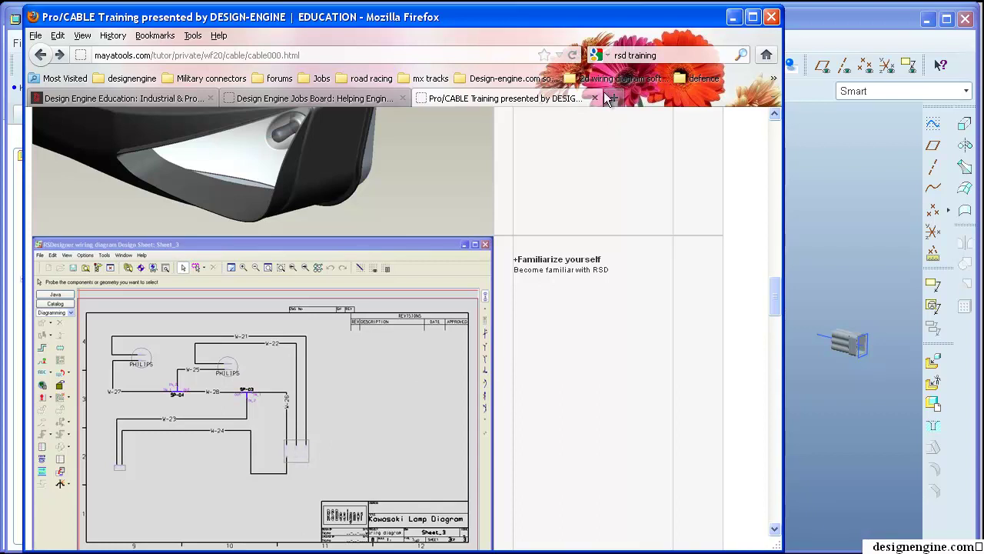
- Bring the KAWASAKI lamp assembly to the front, pan and orbit it, and select 000_HEADLIGHTS.PRT
left_click(824, 26)
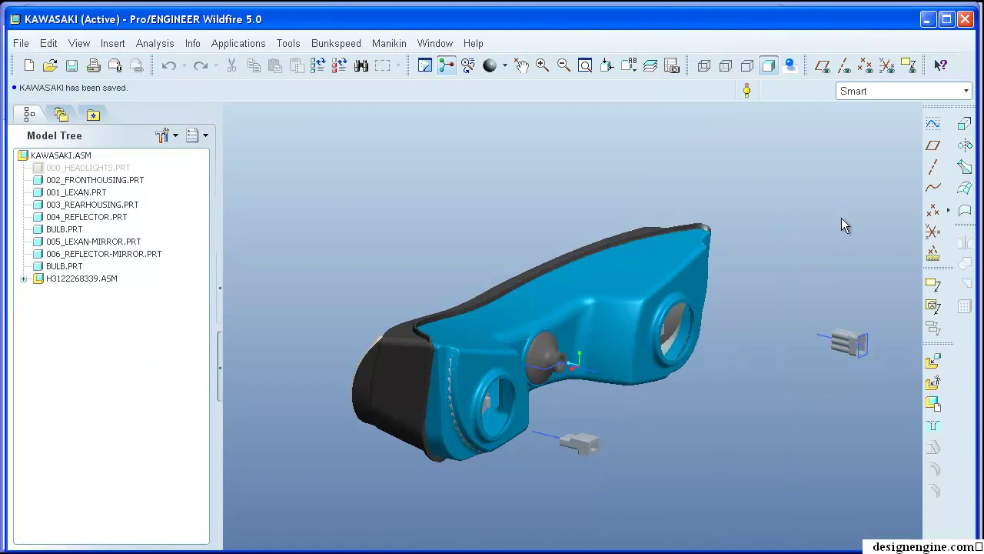
middle_click_drag(834, 220, 811, 195, "shift")
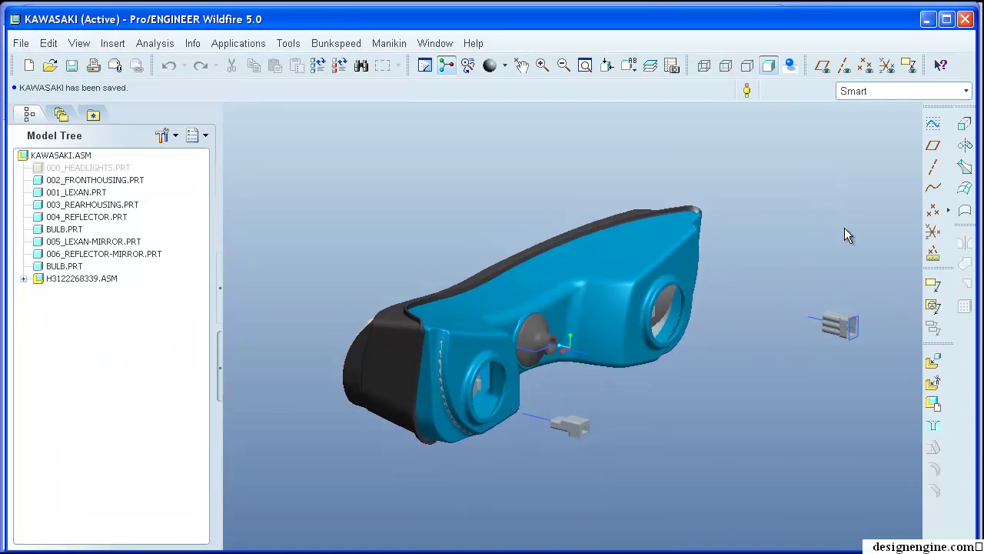
mouse_move(845, 236)
middle_mouse_down()
mouse_move(799, 200)
mouse_move(806, 237)
mouse_move(781, 219)
middle_mouse_up()
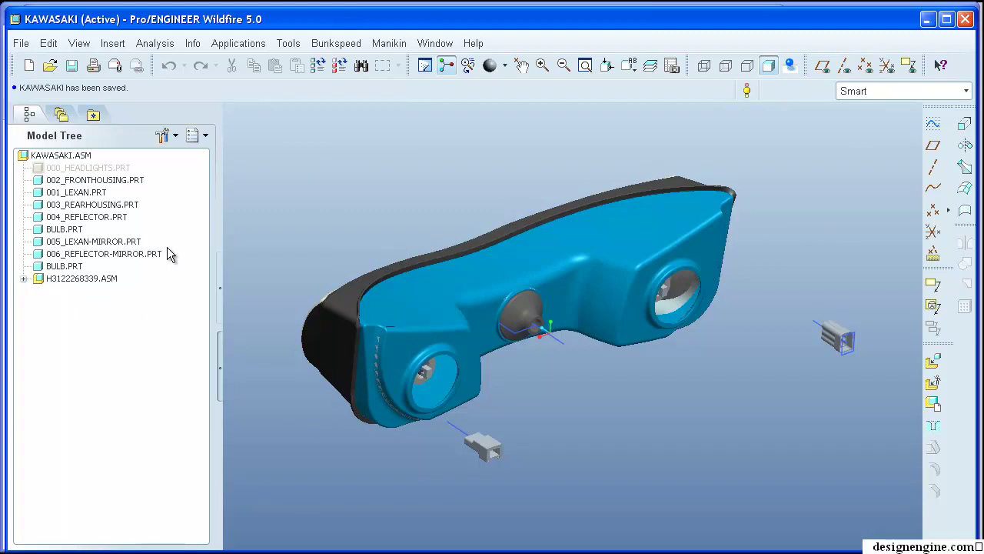
left_click(85, 174)
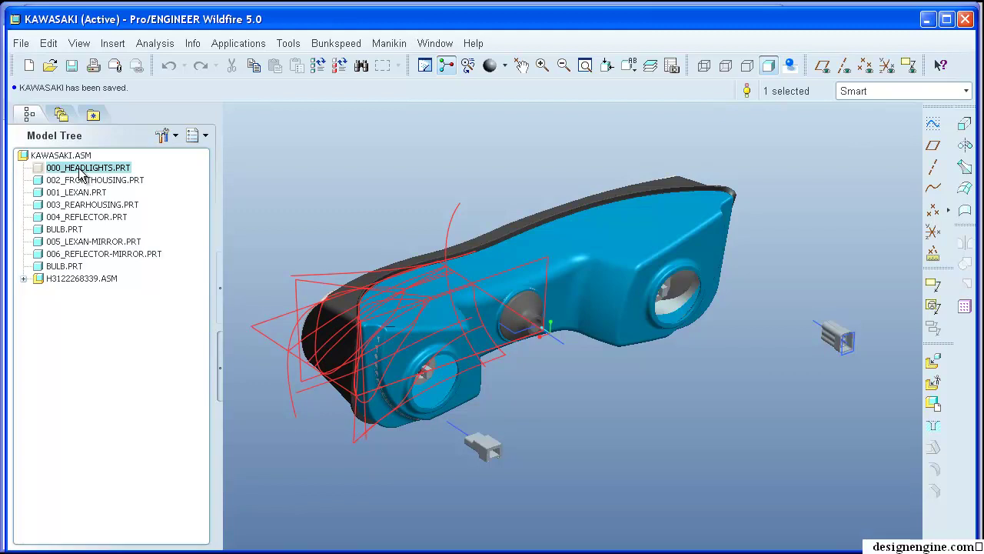
left_click(24, 279)
left_click(50, 280)
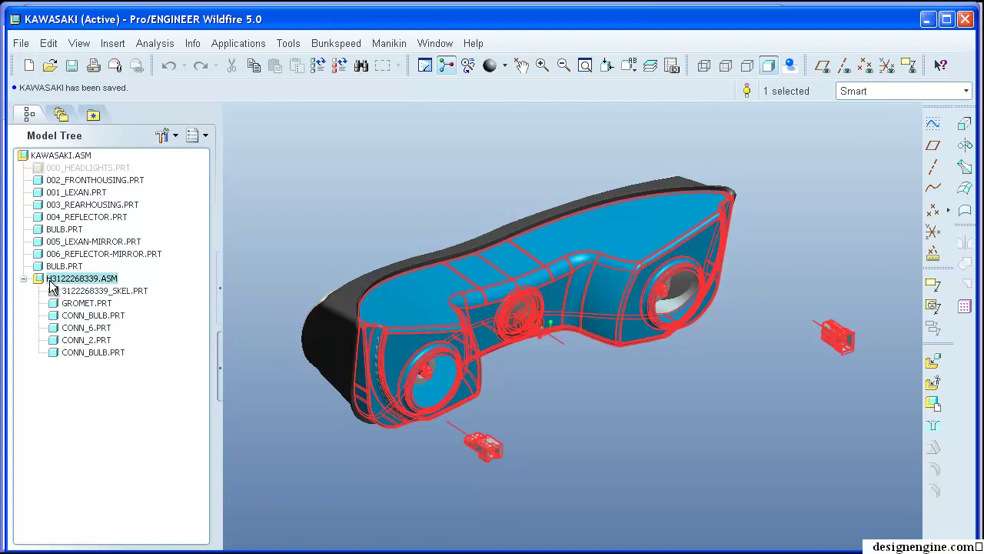
left_click(101, 292)
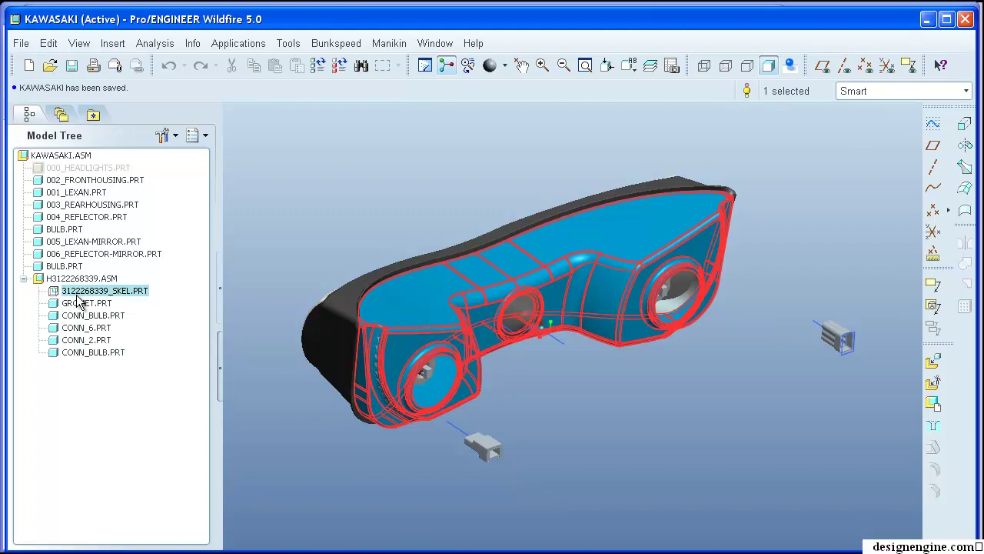
left_click(346, 195)
middle_click_drag(345, 204, 349, 221, "shift")
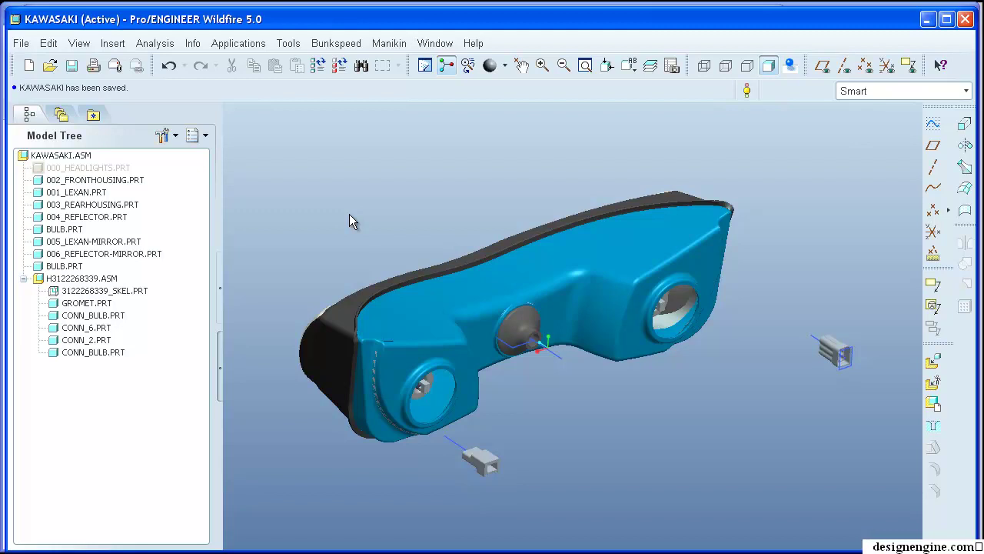
middle_click_drag(361, 212, 311, 184, "shift")
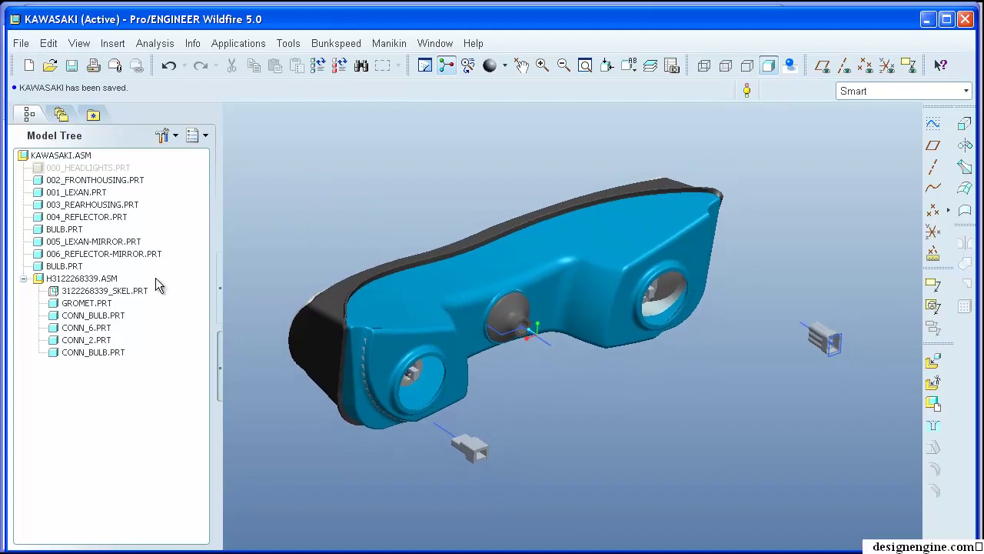
left_click(90, 282)
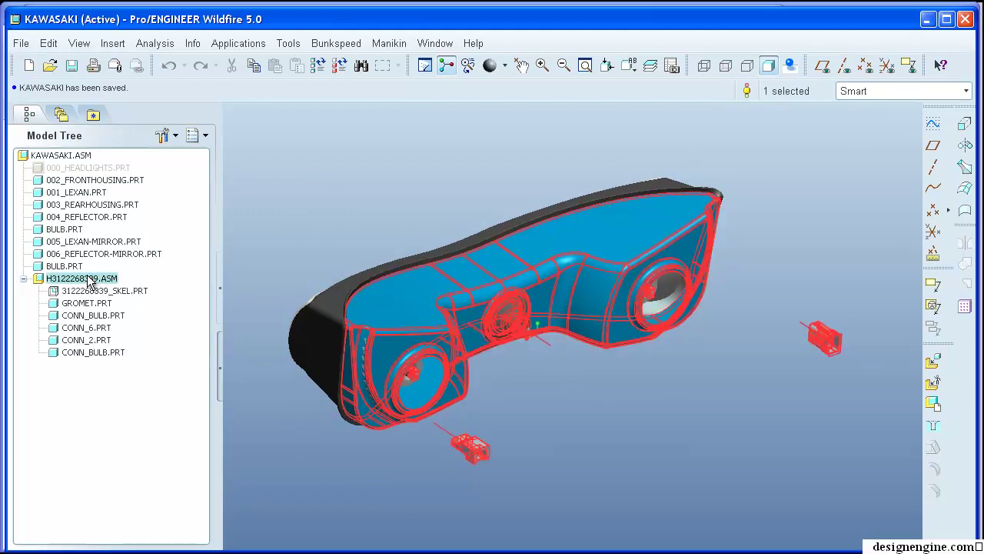
- Open the H3122268339.ASM harness subassembly in its own window
right_click(89, 281)
left_click(117, 301)
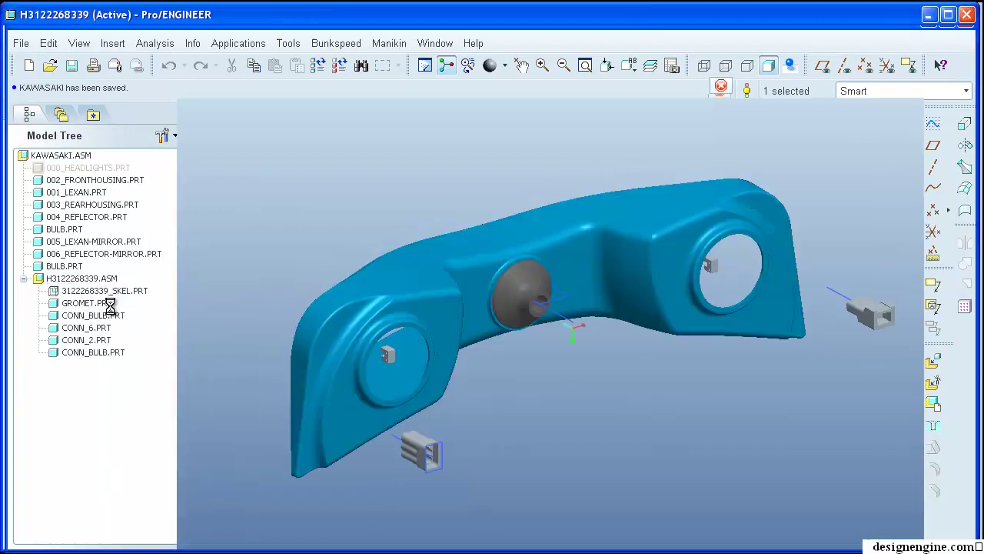
middle_click_drag(313, 176, 275, 185, "shift")
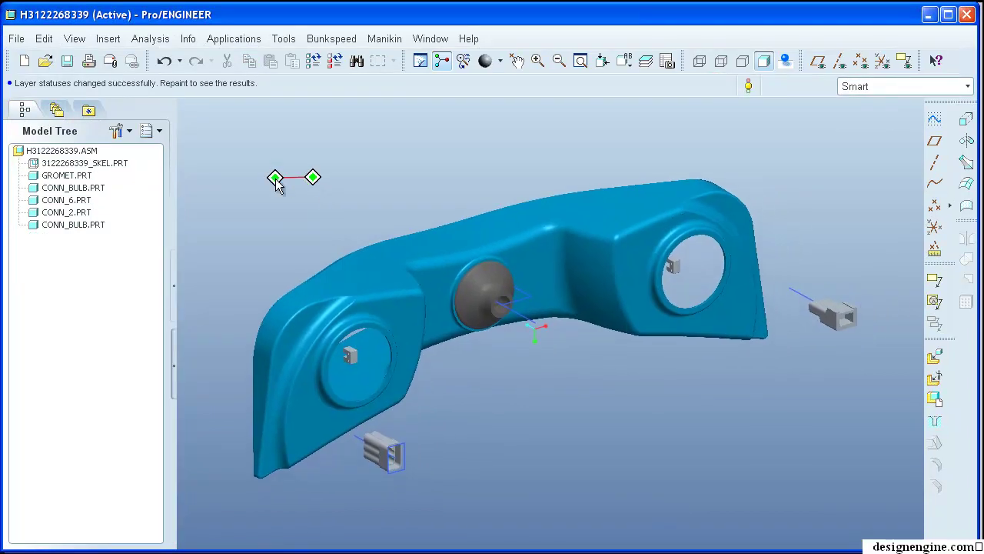
left_click(77, 166)
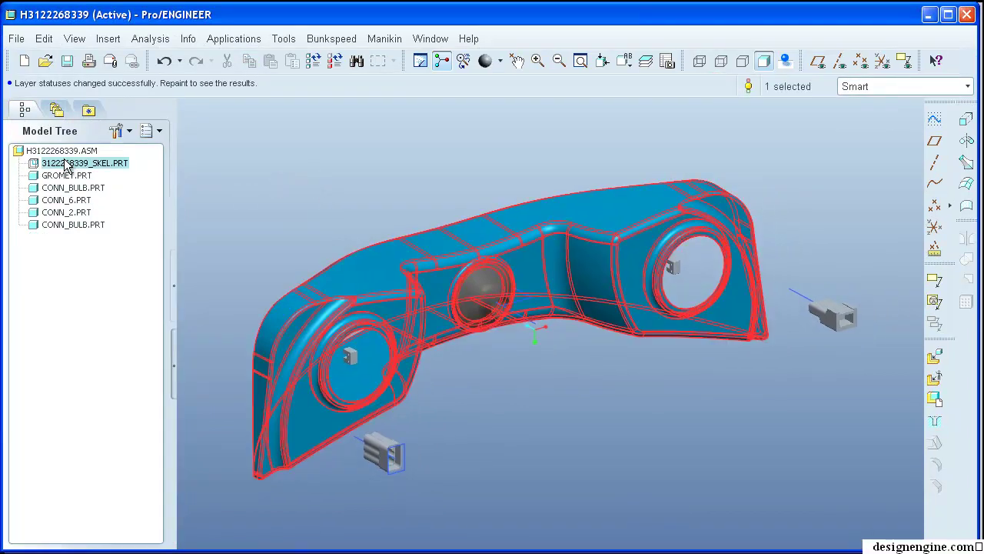
right_click(77, 165)
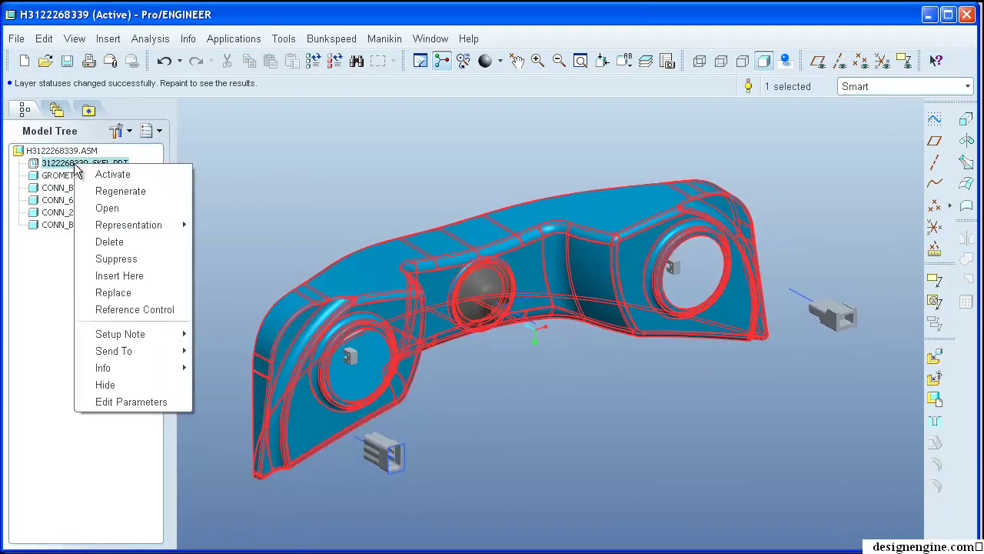
left_click(105, 385)
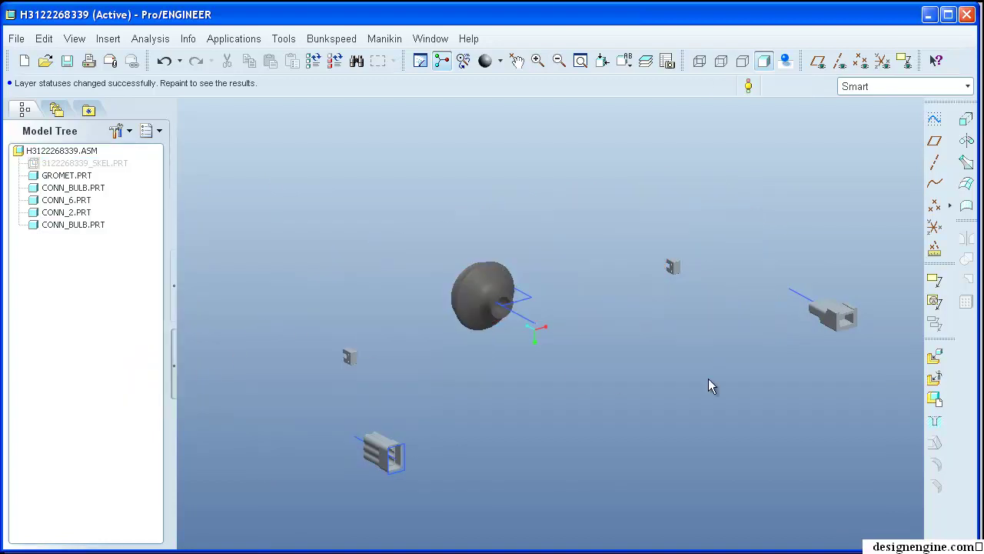
middle_click_drag(665, 375, 676, 375)
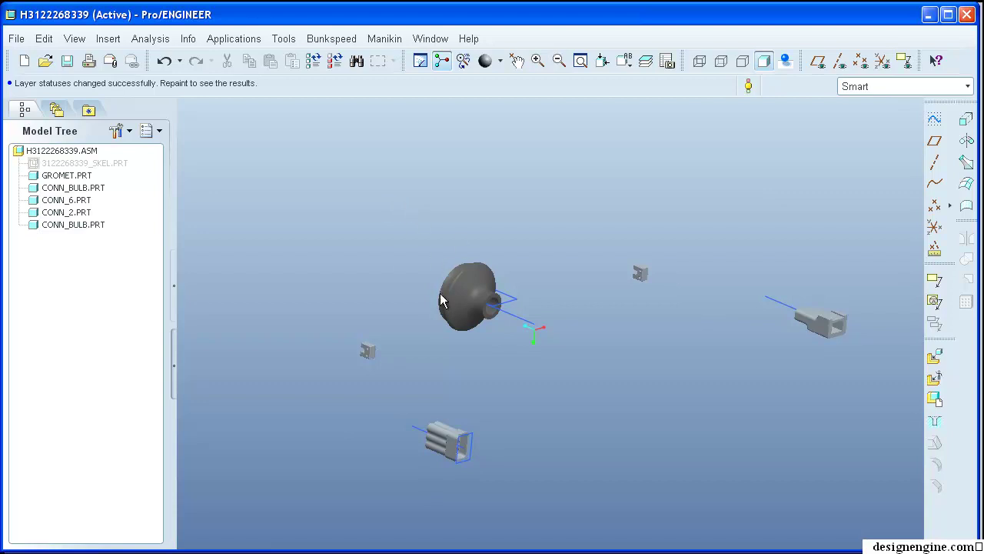
scroll(459, 289, "down", 5)
scroll(334, 249, "up", 5)
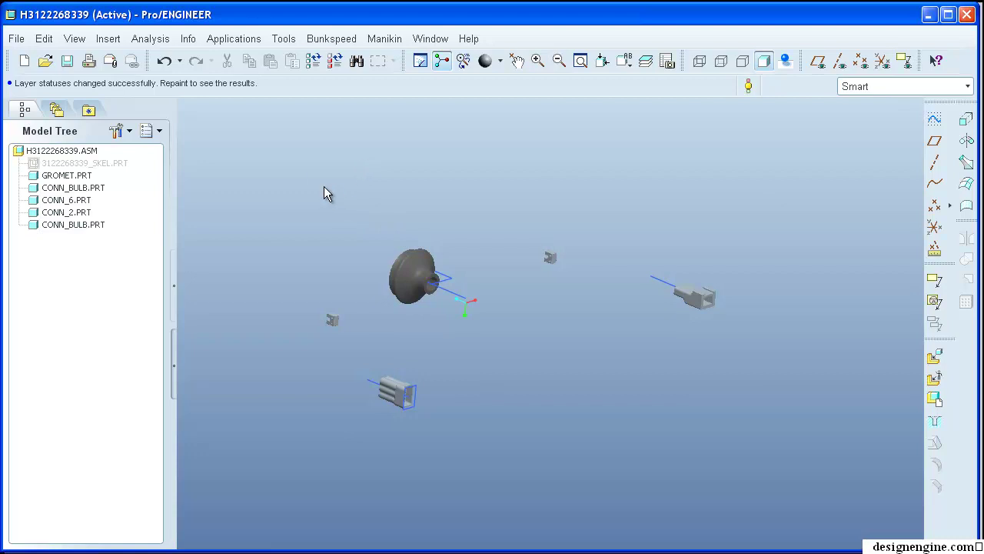
- Unhide the skeleton bracket and switch back to the KAWASAKI.ASM window
right_click(96, 163)
left_click(121, 380)
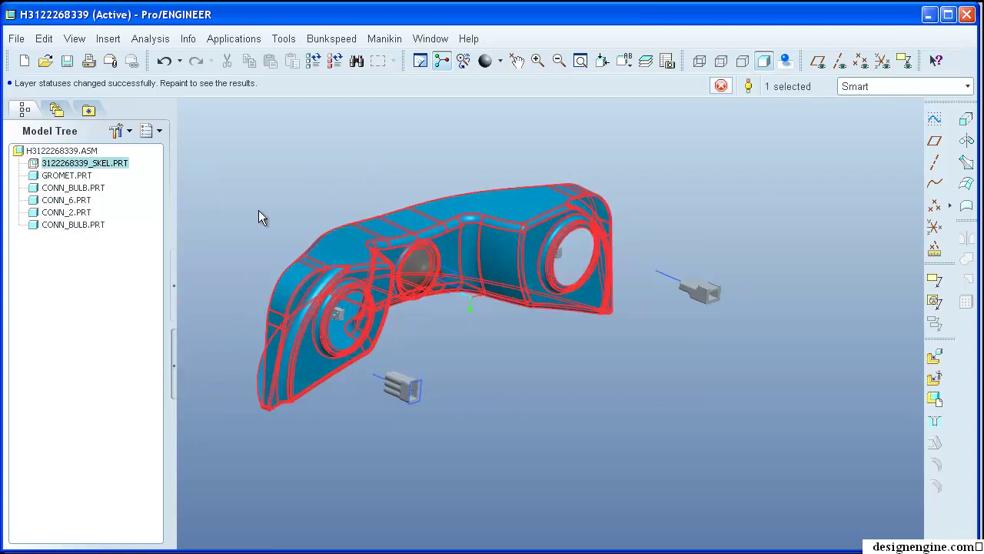
left_click(429, 38)
left_click(454, 199)
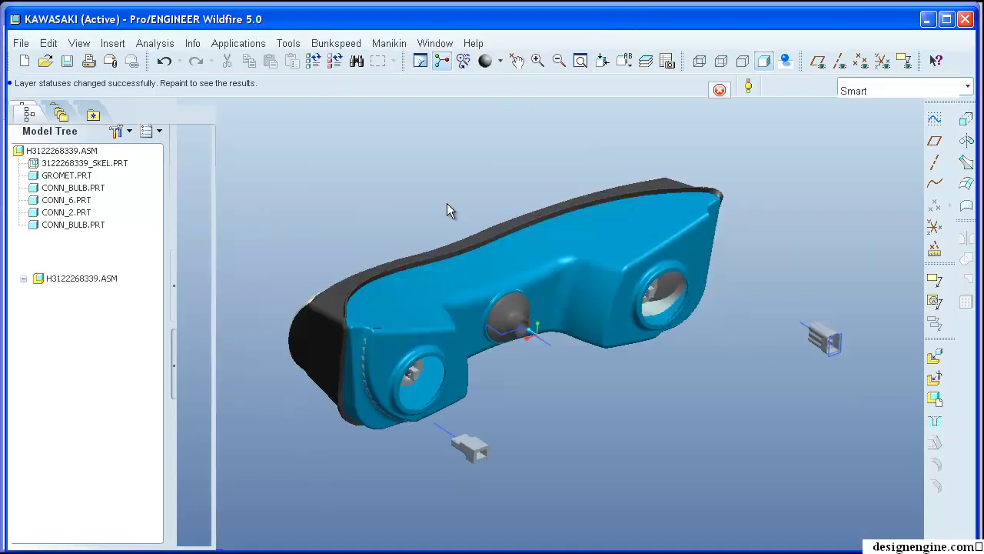
- Collapse H3122268339.ASM in the model tree and reselect the harness subassembly
left_click(24, 278)
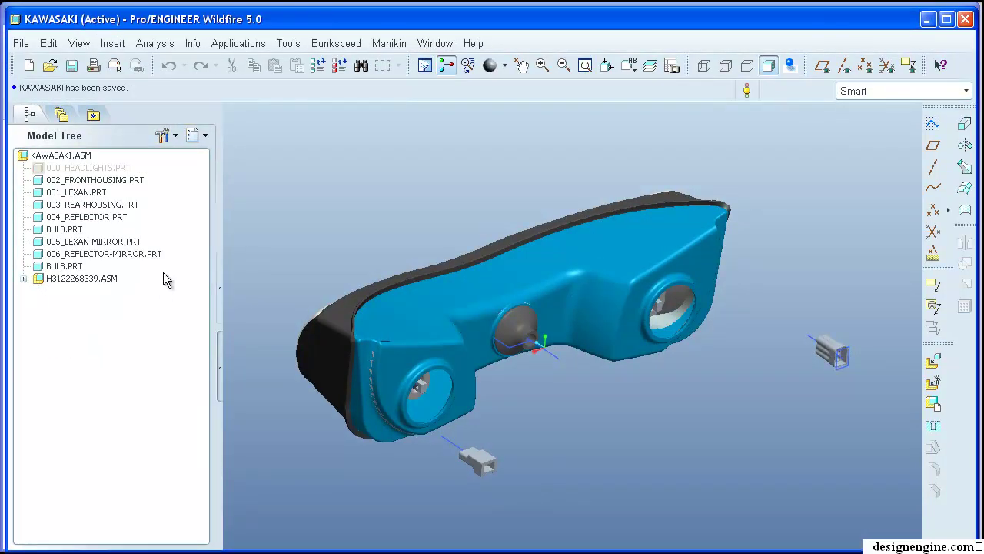
left_click(78, 278)
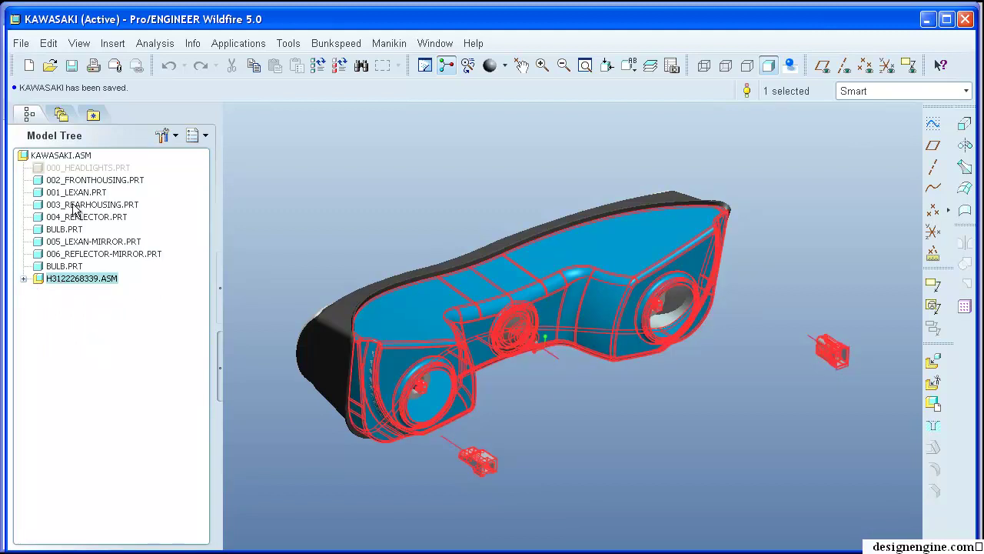
left_click(63, 155)
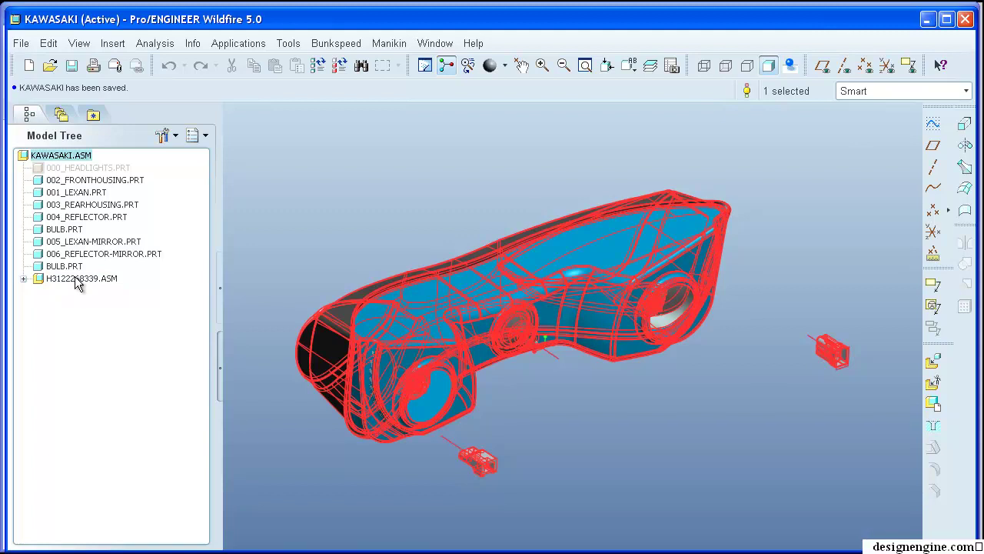
left_click(79, 281)
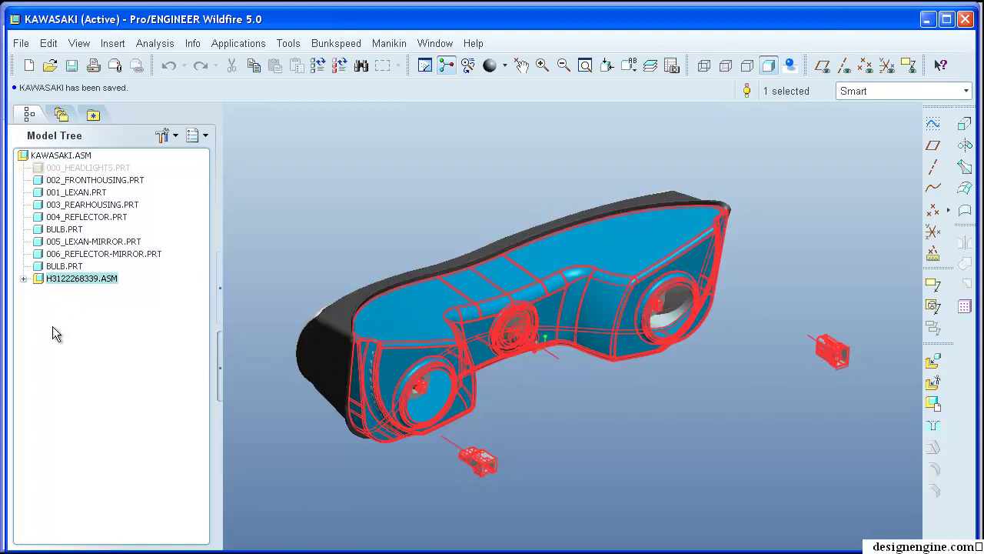
left_click(295, 238)
- Hide the right-hand lens 001_LEXAN.PRT to expose the headlamp interior
middle_click_drag(325, 226, 507, 261)
left_click(742, 331)
right_click(742, 331)
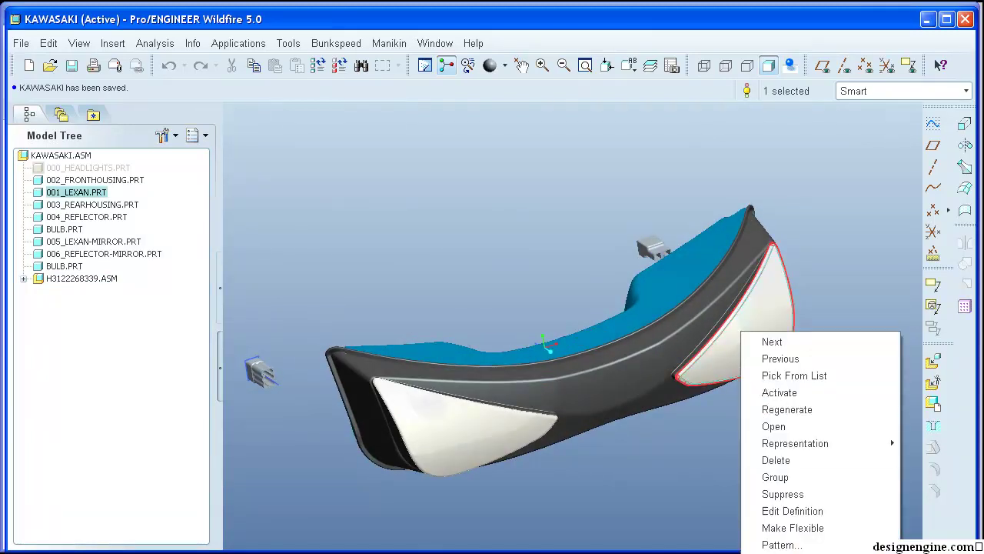
left_click(752, 452)
mouse_move(752, 453)
middle_mouse_down()
mouse_move(698, 431)
mouse_move(694, 441)
middle_mouse_up()
- Orbit around the housing to inspect the bulb from behind
scroll(694, 441, "up", 6)
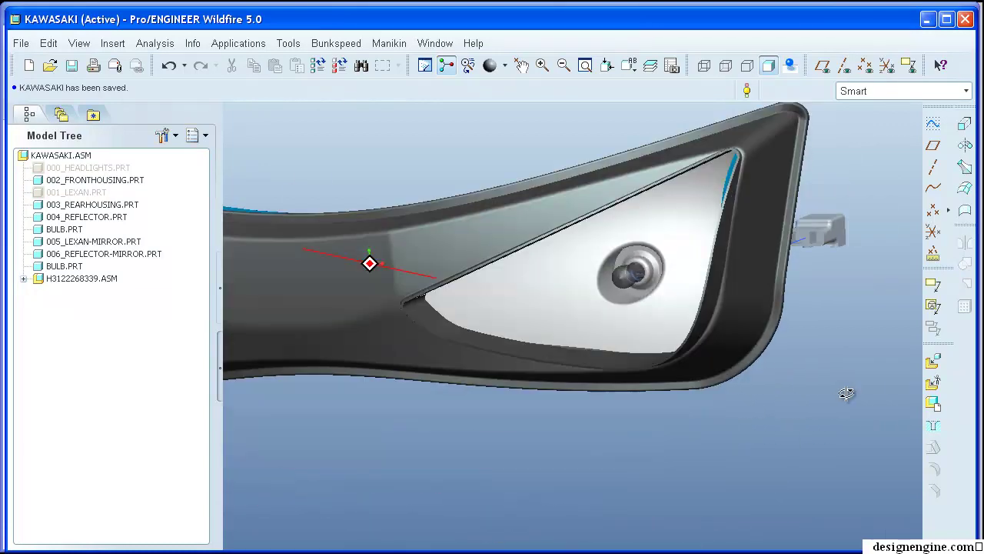
middle_click_drag(844, 402, 580, 372)
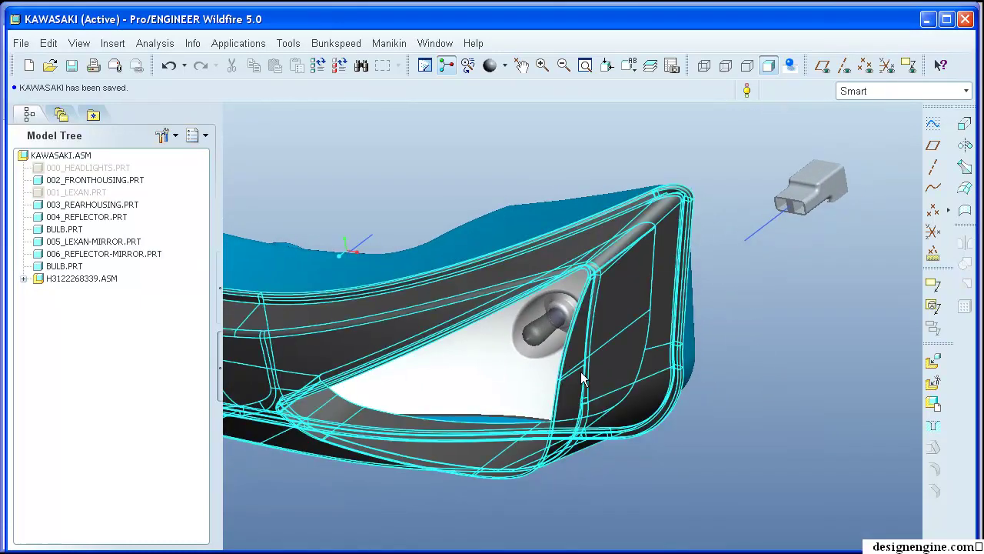
left_click(559, 324)
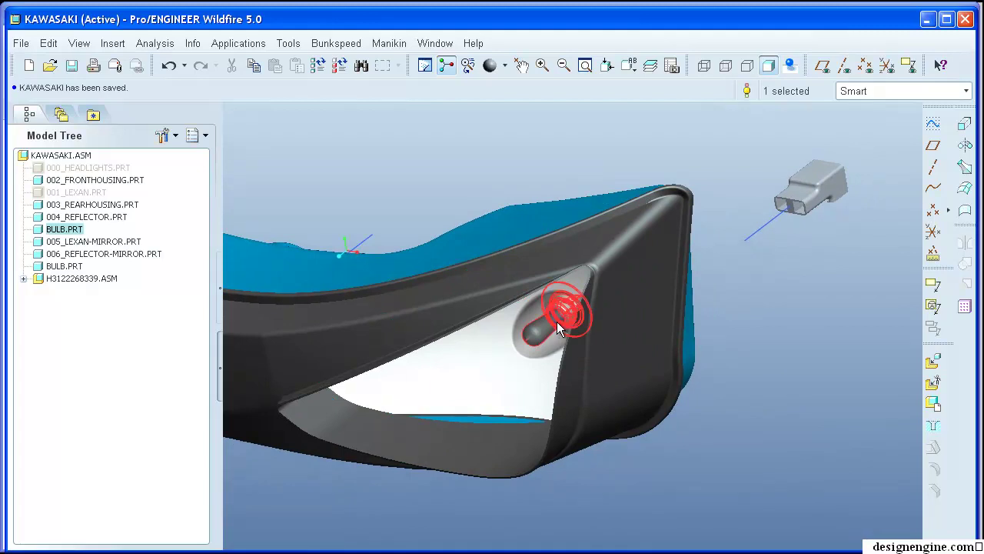
middle_click_drag(559, 322, 571, 397)
left_click(630, 386)
middle_click_drag(630, 387, 795, 183)
scroll(784, 223, "up", 3)
scroll(784, 222, "down", 3)
middle_click_drag(784, 223, 735, 100)
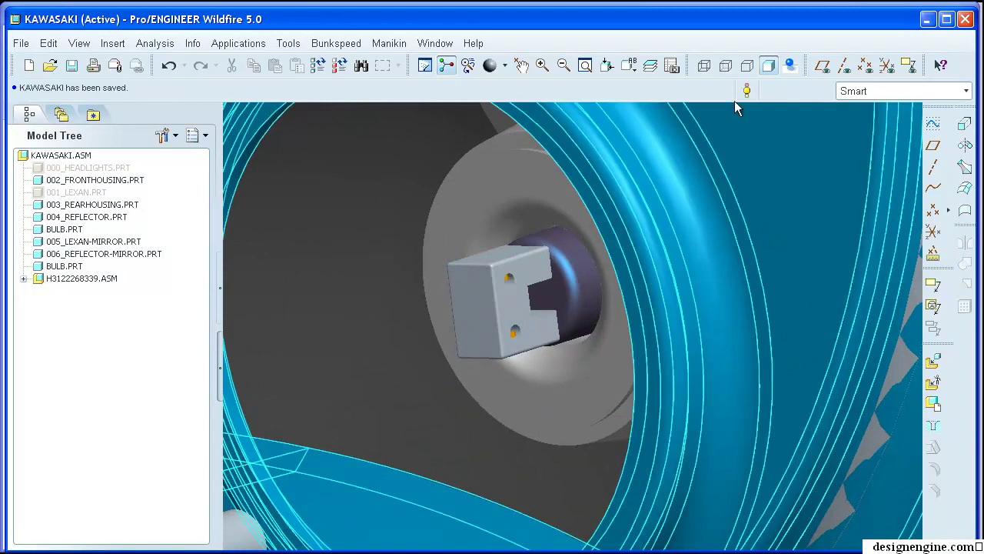
- Turn on coordinate system display and orbit around the bulb connector's ENTRY labels
left_click(886, 65)
scroll(485, 320, "up", 3)
middle_click_drag(486, 319, 467, 235)
scroll(697, 451, "up", 3)
middle_click_drag(696, 451, 659, 277)
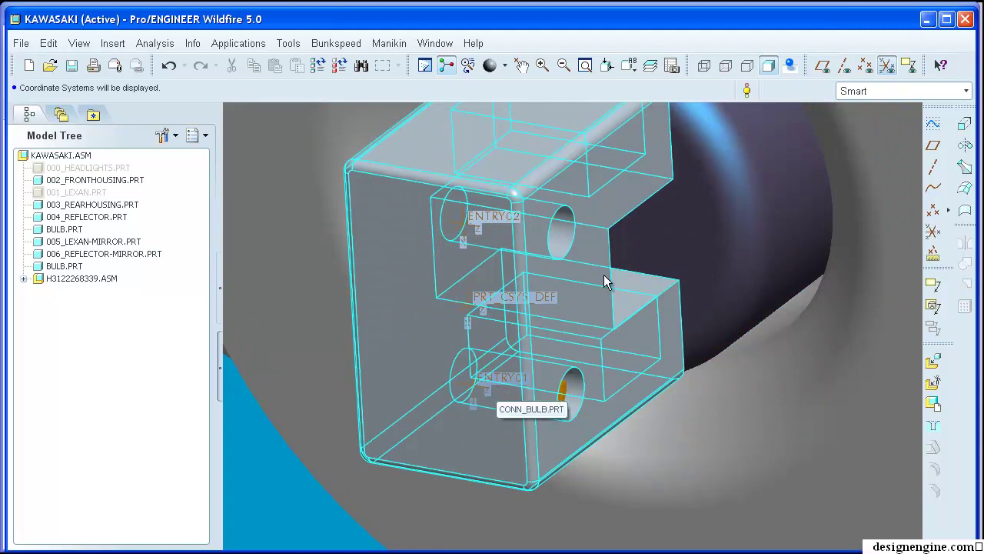
scroll(604, 274, "down", 5)
middle_click_drag(603, 275, 565, 352)
left_click_drag(549, 366, 484, 469, "ctrl+alt")
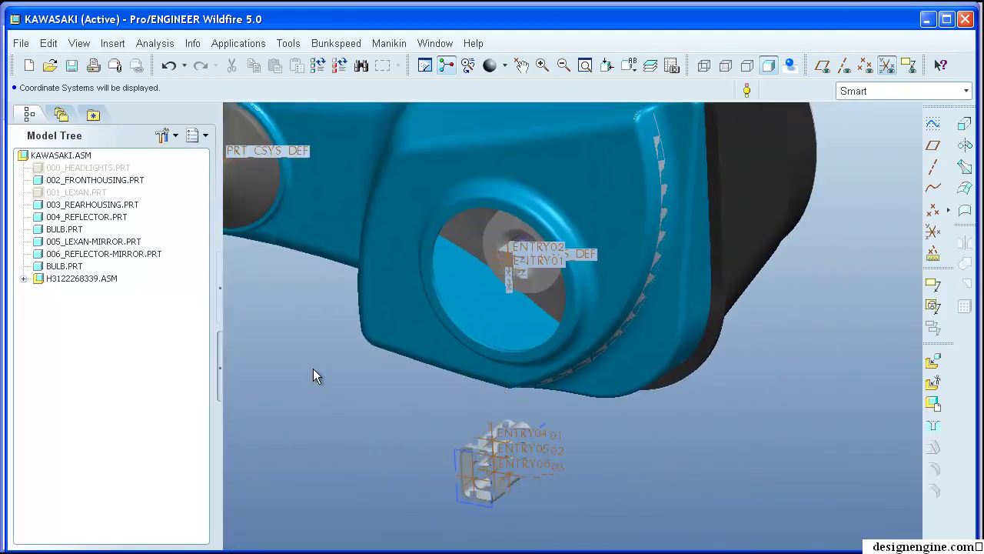
scroll(329, 413, "up", 10)
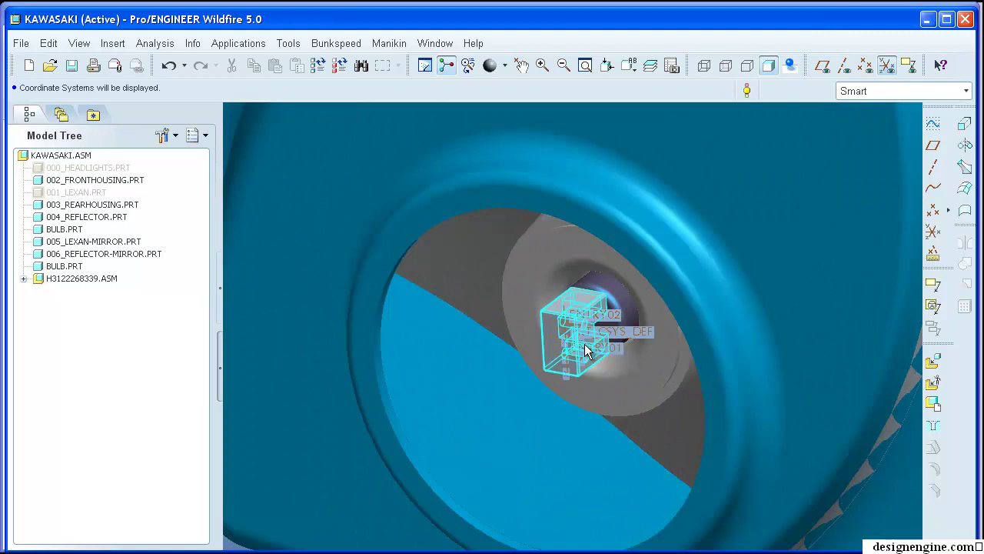
scroll(585, 350, "up", 6)
middle_click_drag(578, 291, 538, 241)
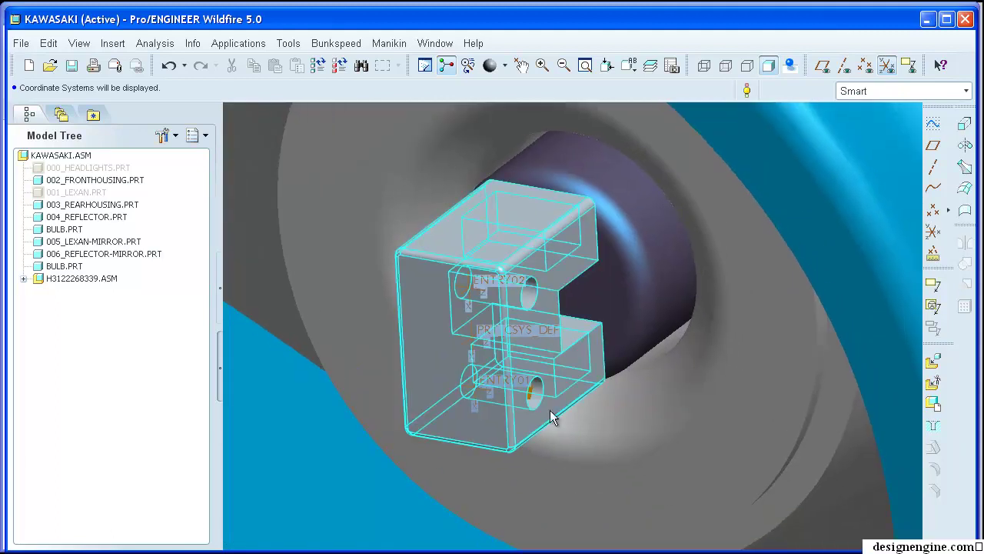
- Orbit the bracket to a frontal view and select the grey six-way connector
scroll(538, 370, "down", 6)
middle_click_drag(374, 432, 588, 360)
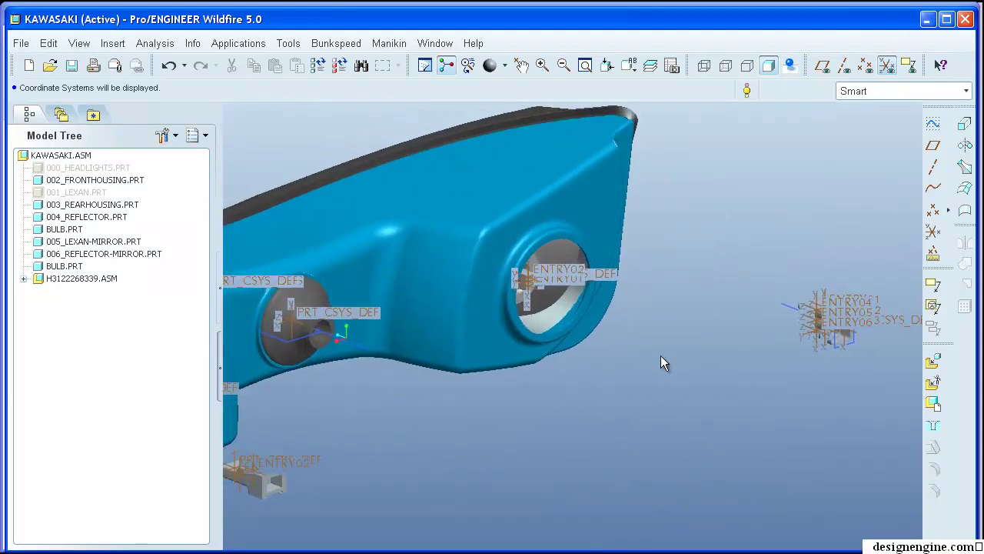
scroll(555, 297, "up", 4)
scroll(626, 314, "down", 3)
scroll(841, 290, "up", 6)
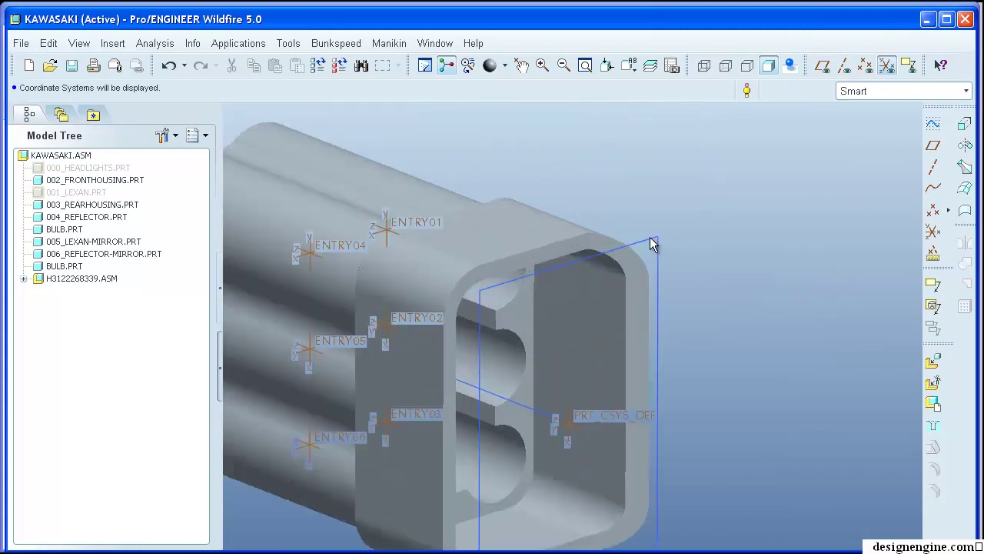
scroll(769, 208, "down", 2)
middle_click_drag(834, 167, 758, 222)
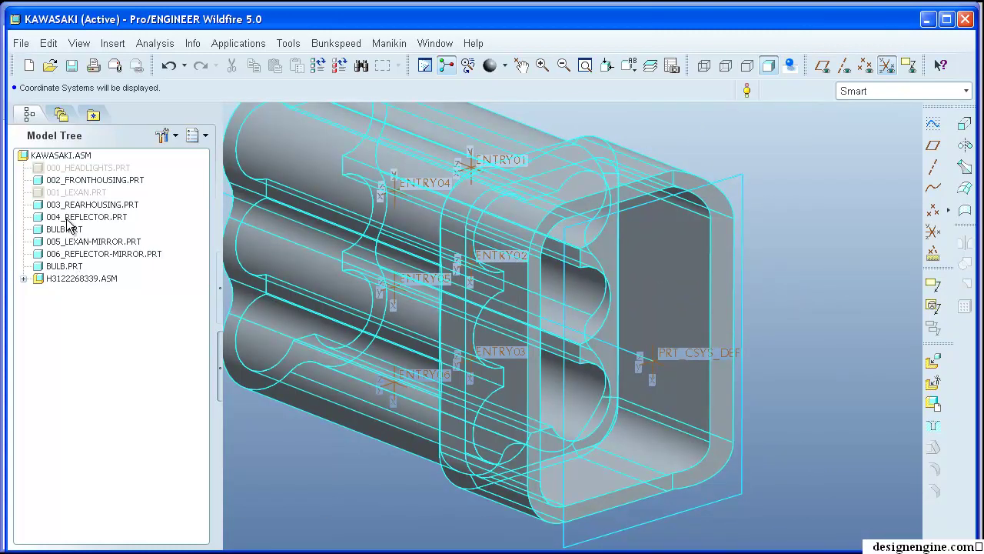
left_click(383, 241)
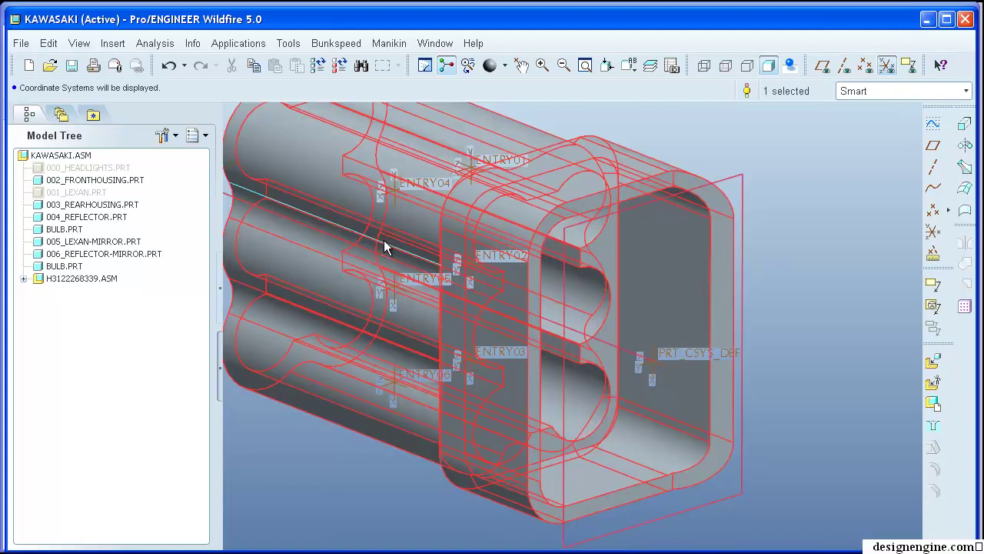
- Open CONN_6.PRT in its own window and rotate it to inspect its ENTRY01–ENTRY06 coordinate systems
right_click(384, 239)
left_click(433, 336)
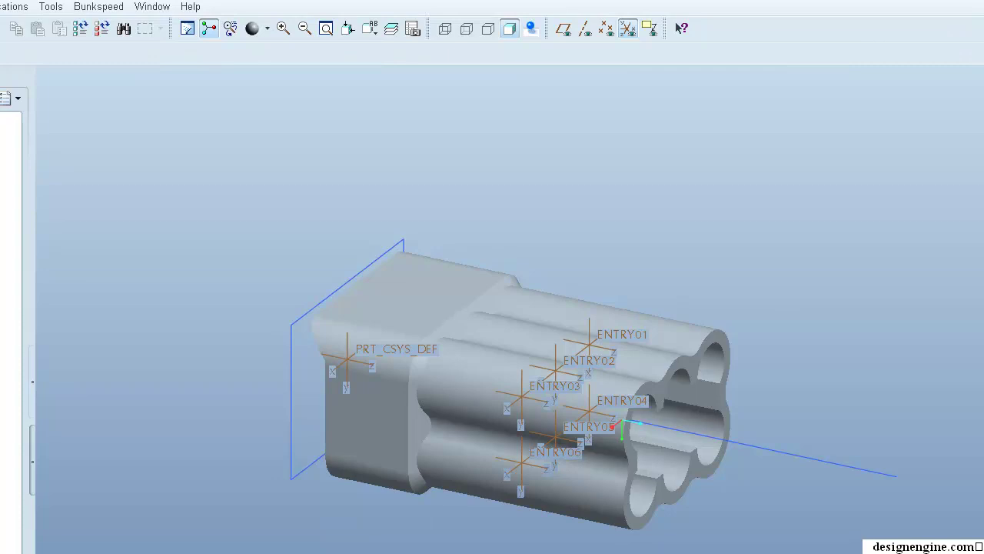
middle_click_drag(791, 336, 825, 277, "shift")
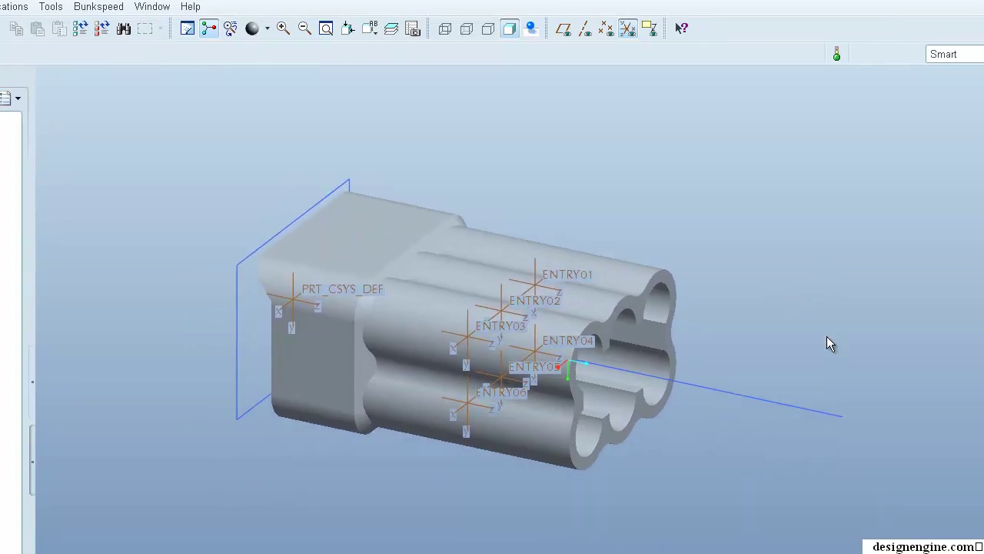
left_click(764, 397)
middle_click_drag(784, 301, 850, 317)
middle_click_drag(786, 246, 765, 221, "shift")
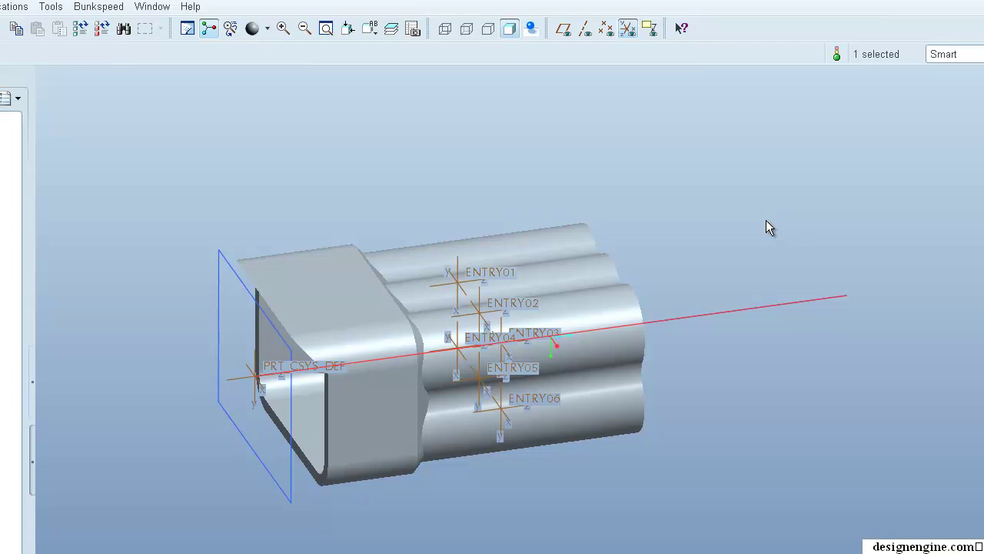
left_click(767, 222)
mouse_move(766, 221)
middle_mouse_down()
mouse_move(746, 187)
mouse_move(694, 229)
mouse_move(683, 207)
mouse_move(707, 238)
mouse_move(744, 247)
middle_mouse_up()
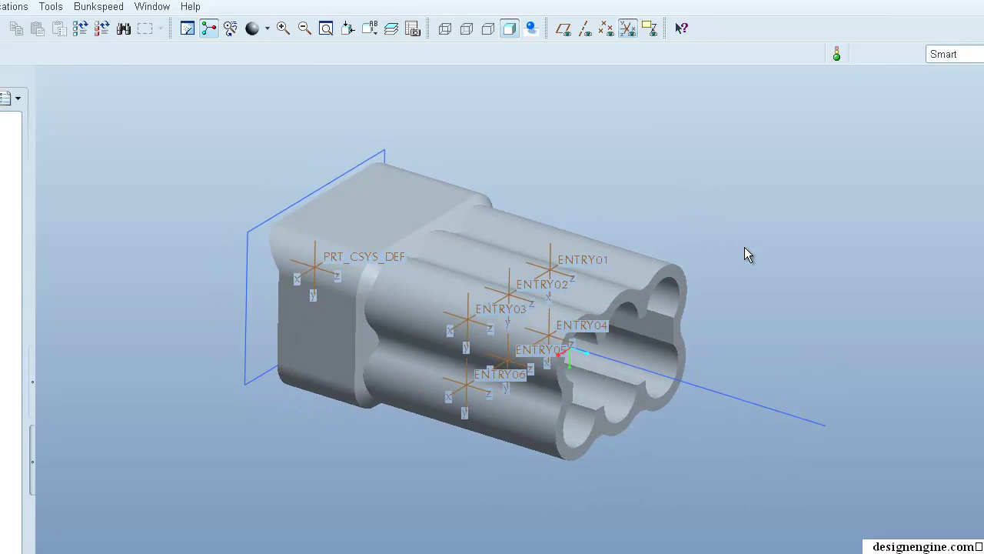
left_click(725, 401)
left_click(791, 323)
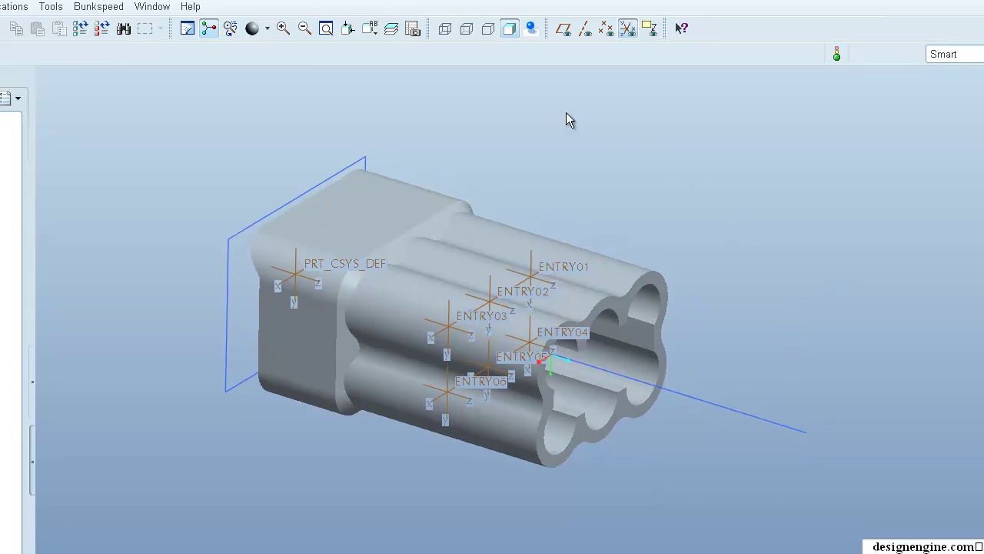
left_click(152, 6)
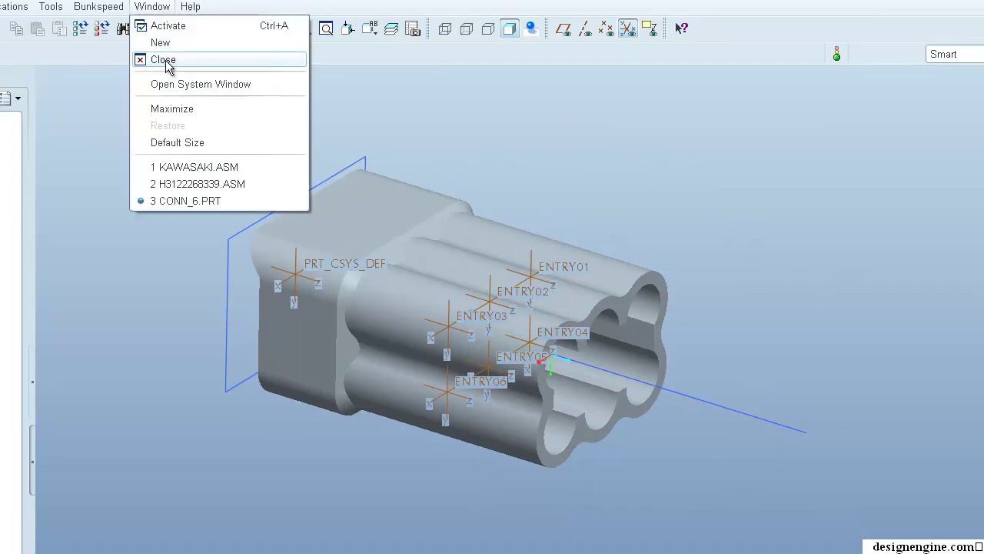
- Close the CONN_6.PRT window and return to the harness assembly view
left_click(166, 63)
middle_click_drag(739, 165, 761, 182, "shift")
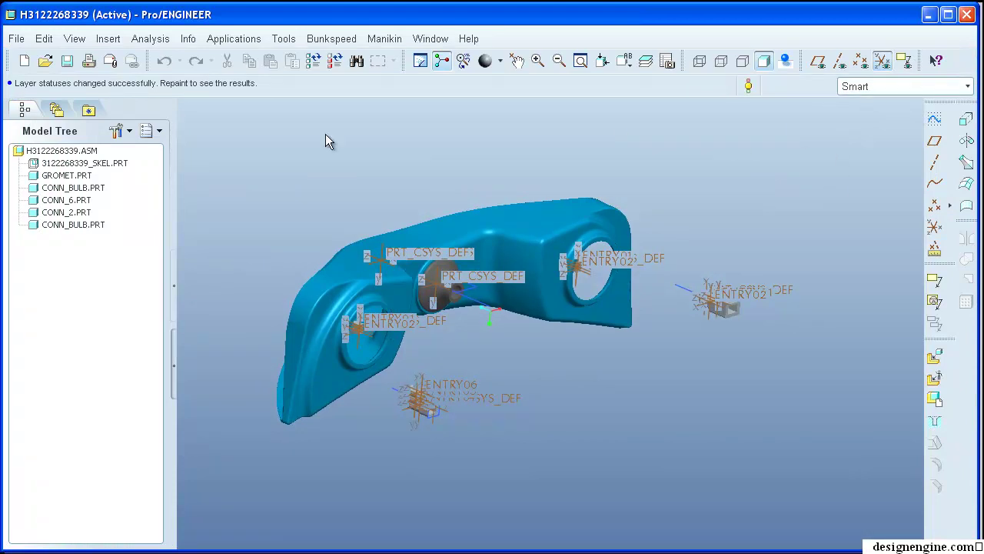
middle_click_drag(241, 171, 247, 173, "shift")
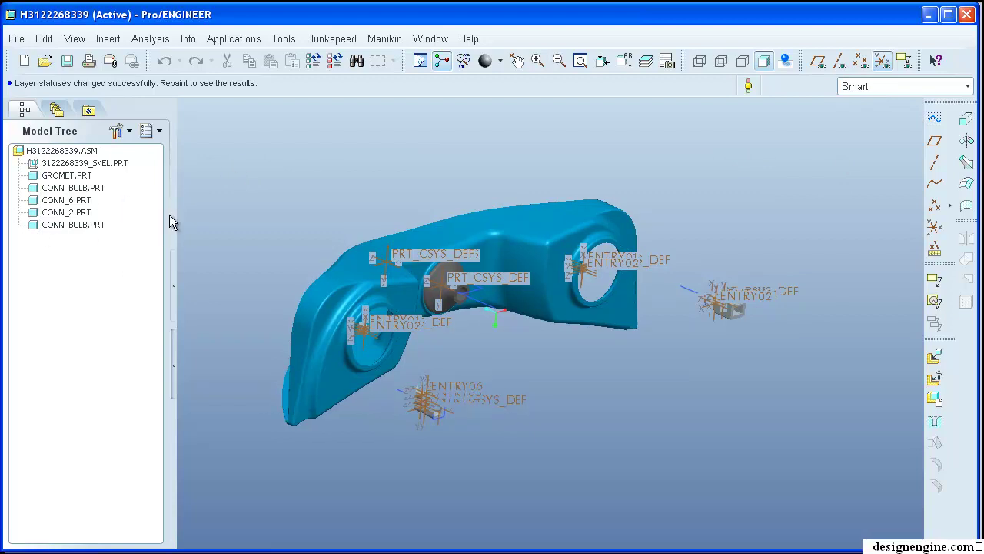
- Show datum features in the model tree and move Insert Here after GROMET.PRT
left_click_drag(174, 216, 260, 221)
left_click(200, 131)
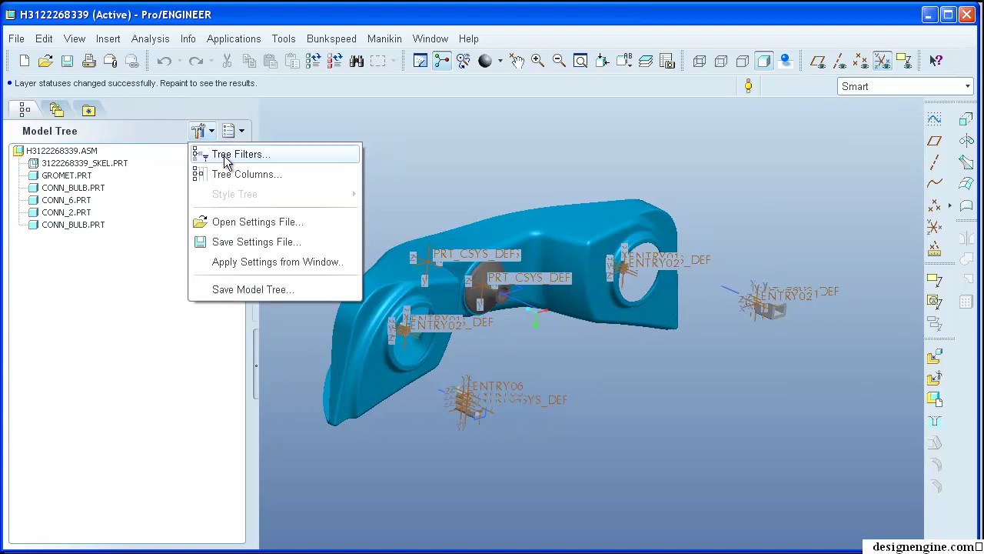
left_click(227, 154)
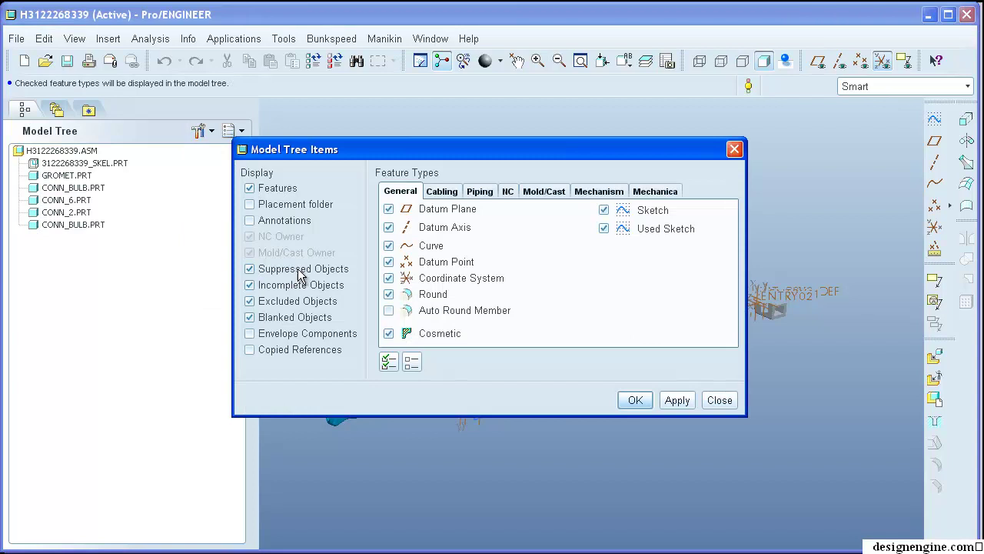
left_click(635, 400)
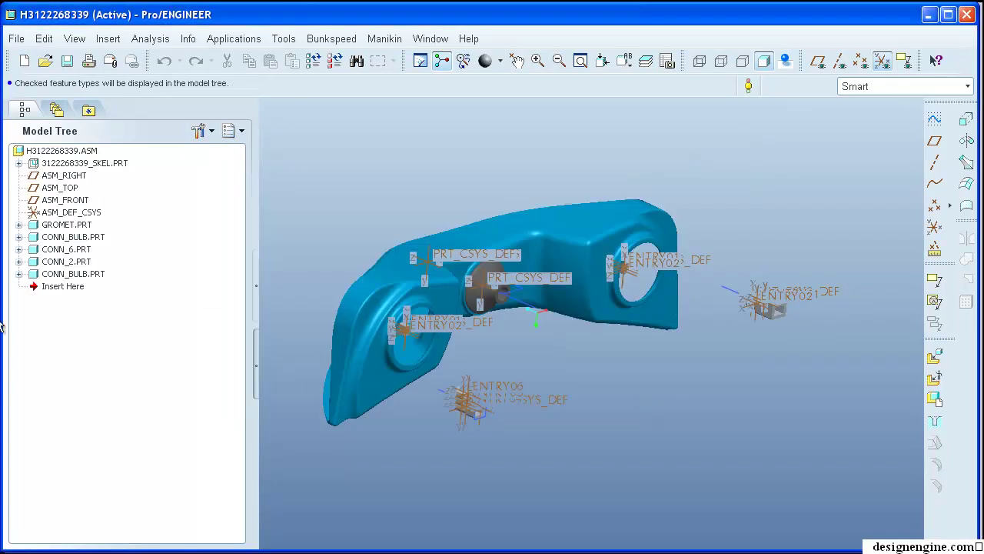
left_click_drag(58, 209, 51, 297)
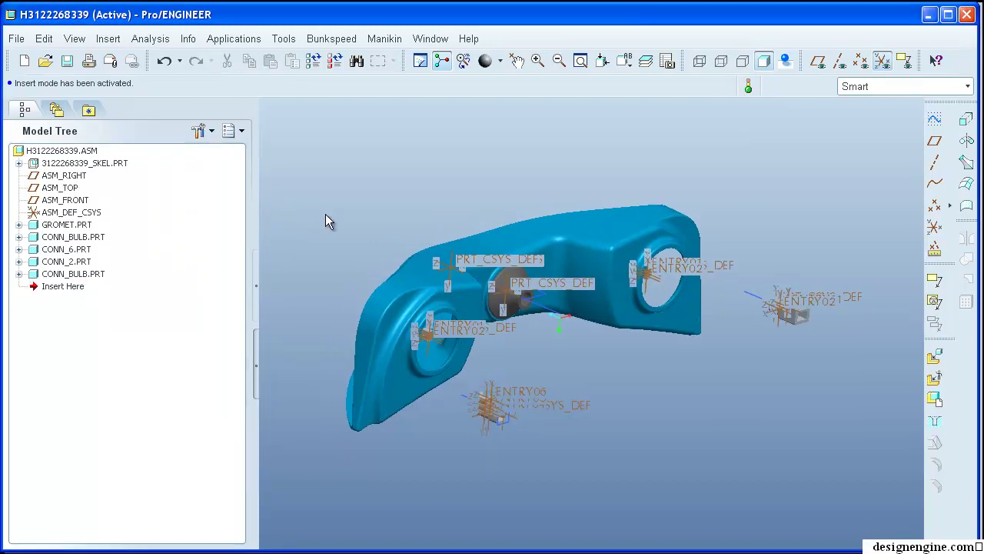
- Add Feat # as a model tree column through Tree Columns
left_click(234, 131)
left_click(198, 131)
left_click(198, 131)
left_click(244, 175)
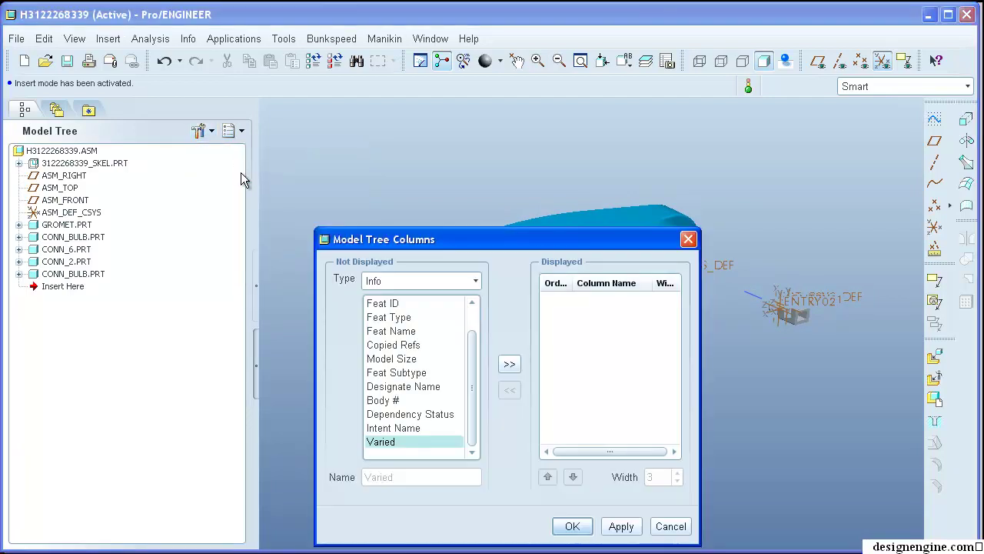
scroll(474, 350, "up", 1)
left_click(413, 317)
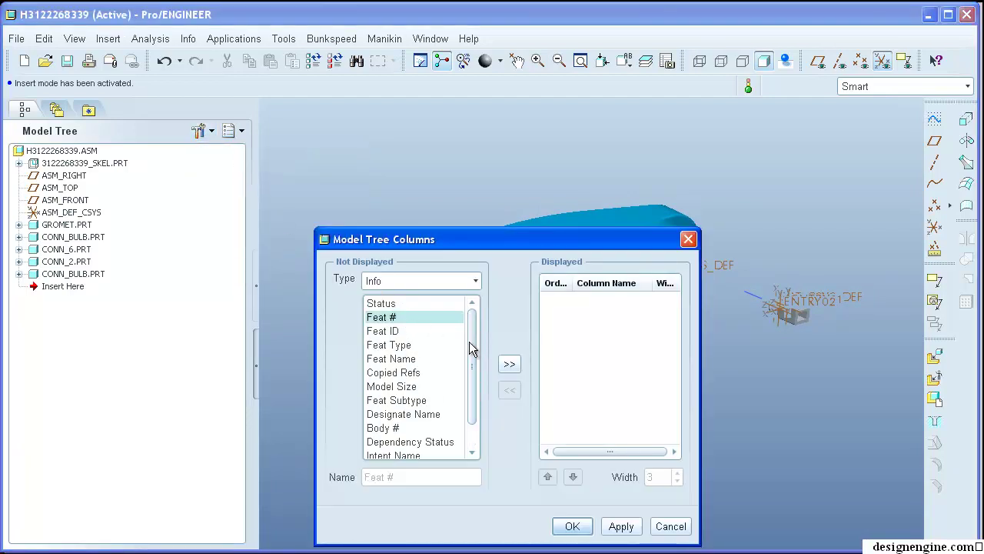
left_click(508, 365)
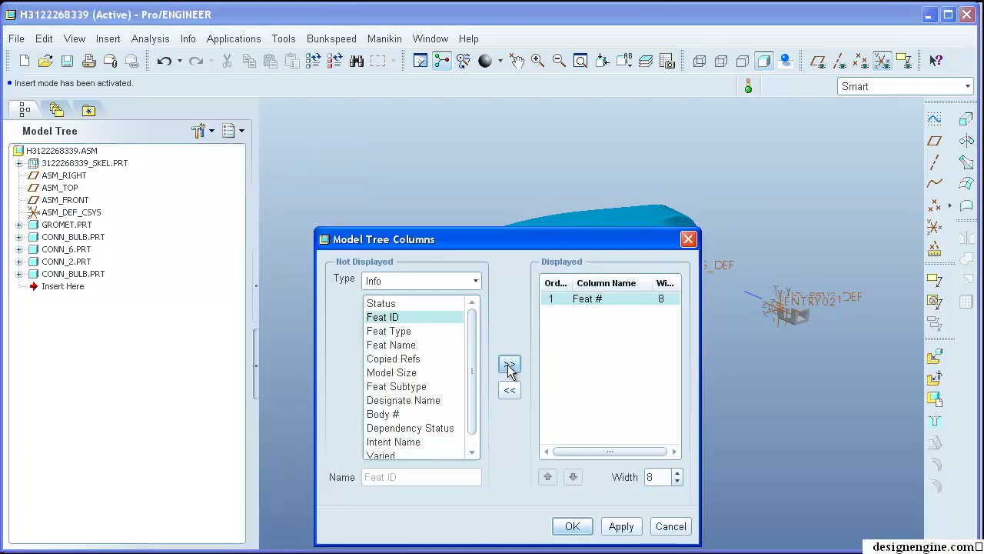
- Add the Cable Info Length and Diameter columns and apply them
left_click(477, 284)
left_click_drag(474, 313, 477, 341)
left_click(396, 324)
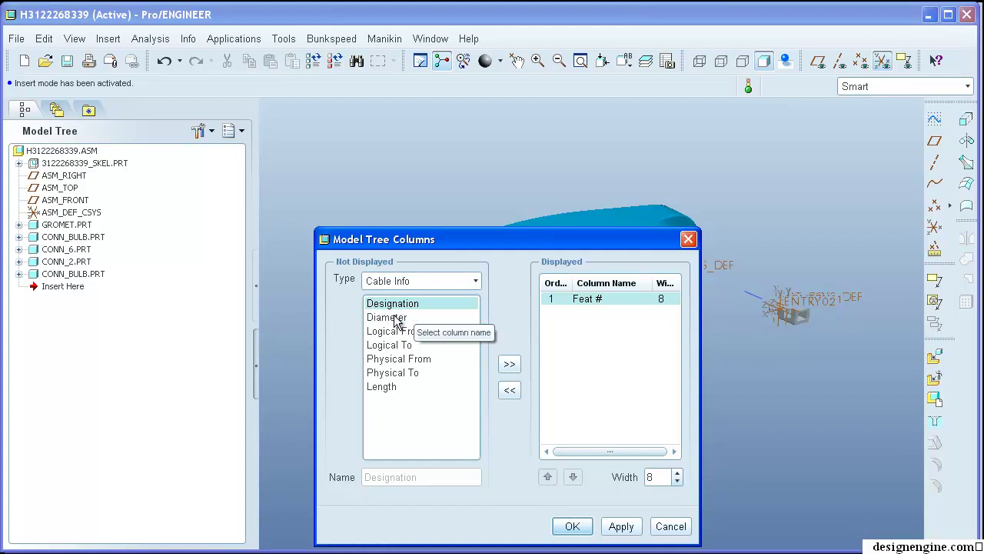
left_click(397, 320)
left_click(381, 391)
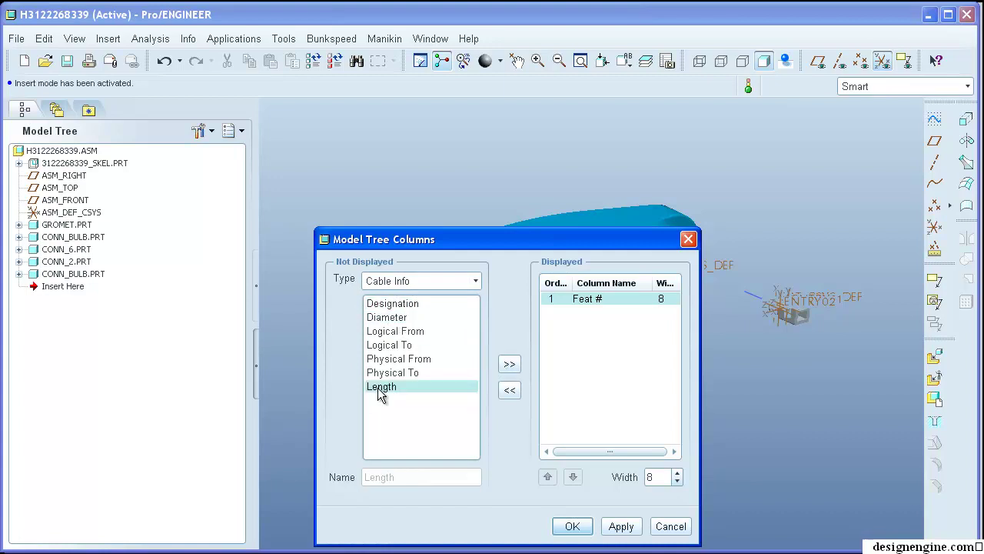
left_click(508, 364)
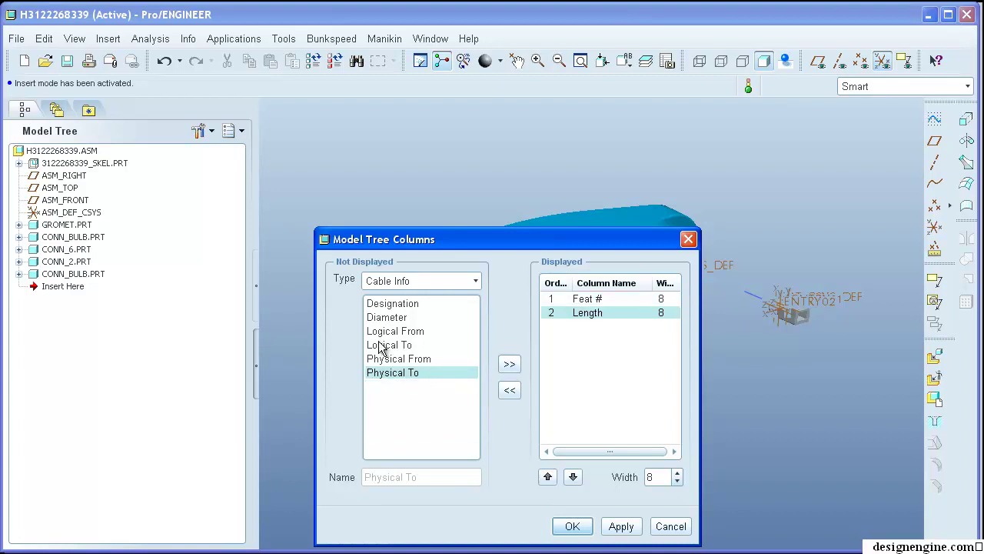
left_click(392, 319)
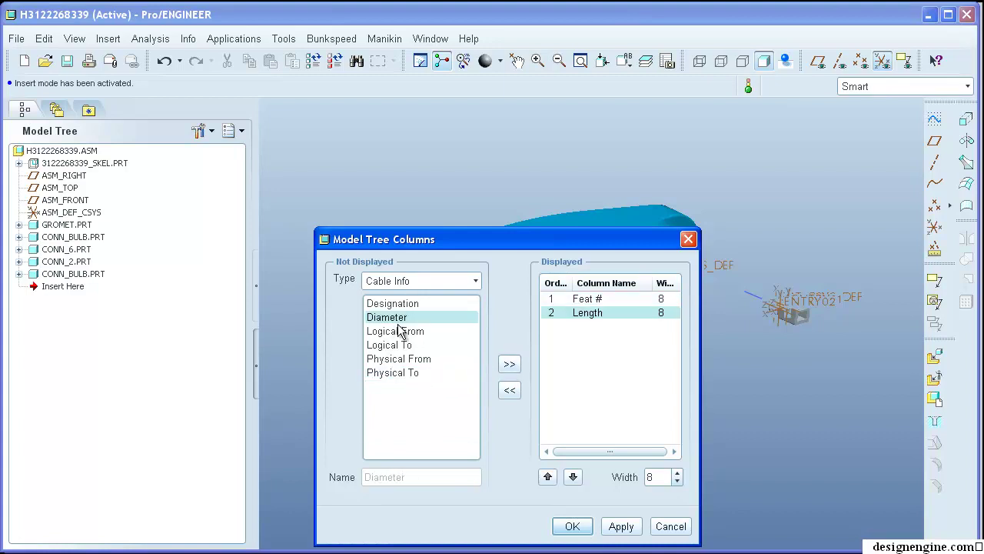
left_click(508, 364)
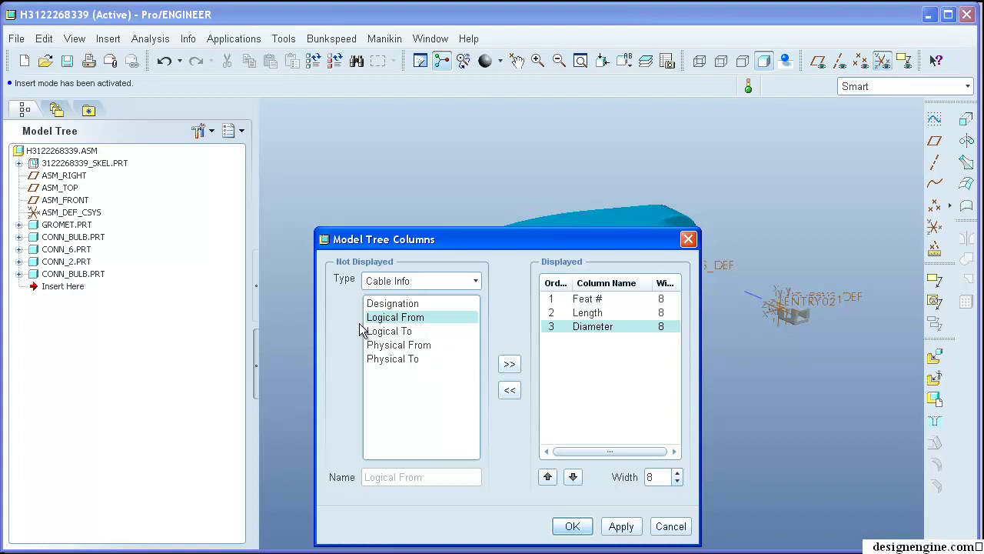
left_click(569, 527)
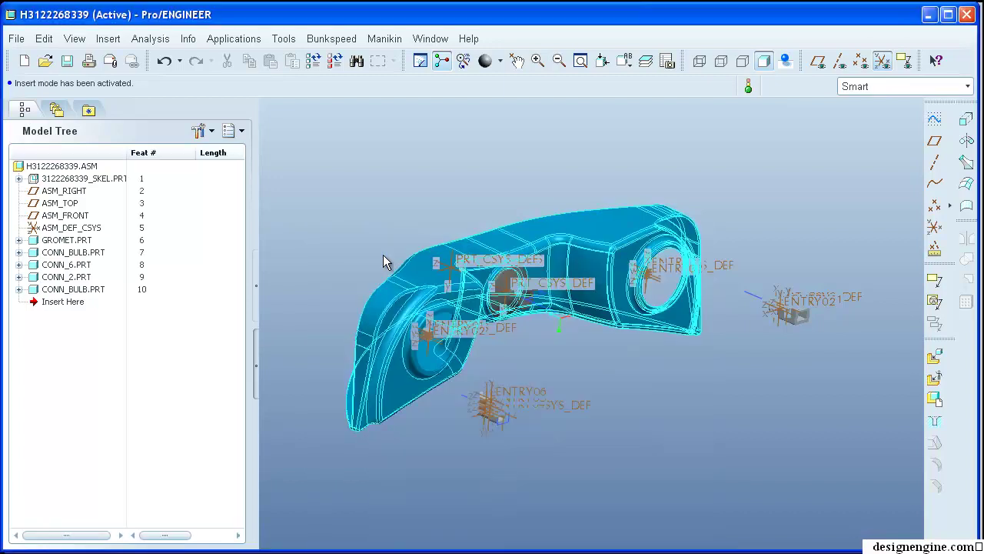
- Narrow the Feat # and Length columns so Diameter fits, then restore the tree panel width
left_click_drag(255, 187, 305, 186)
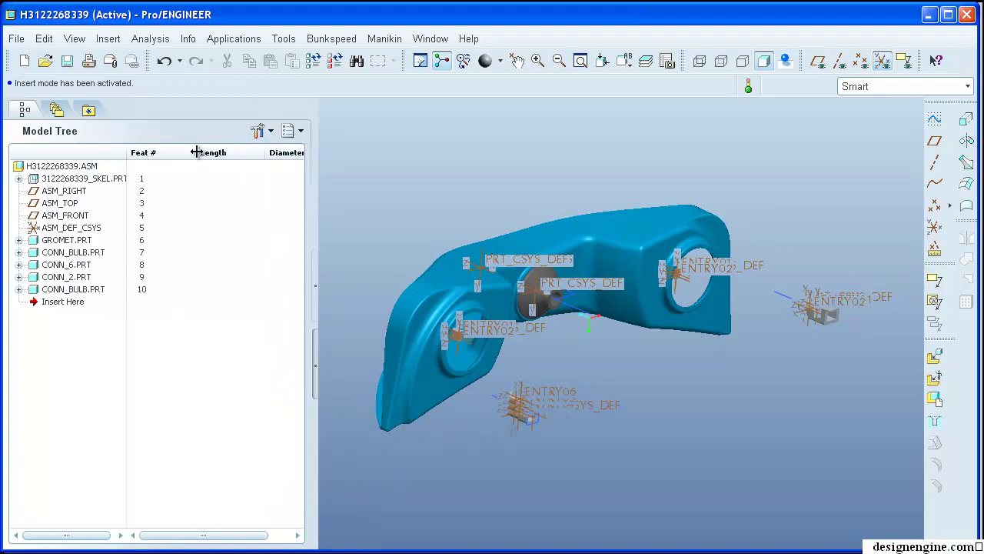
left_click_drag(196, 152, 161, 153)
left_click_drag(233, 152, 198, 152)
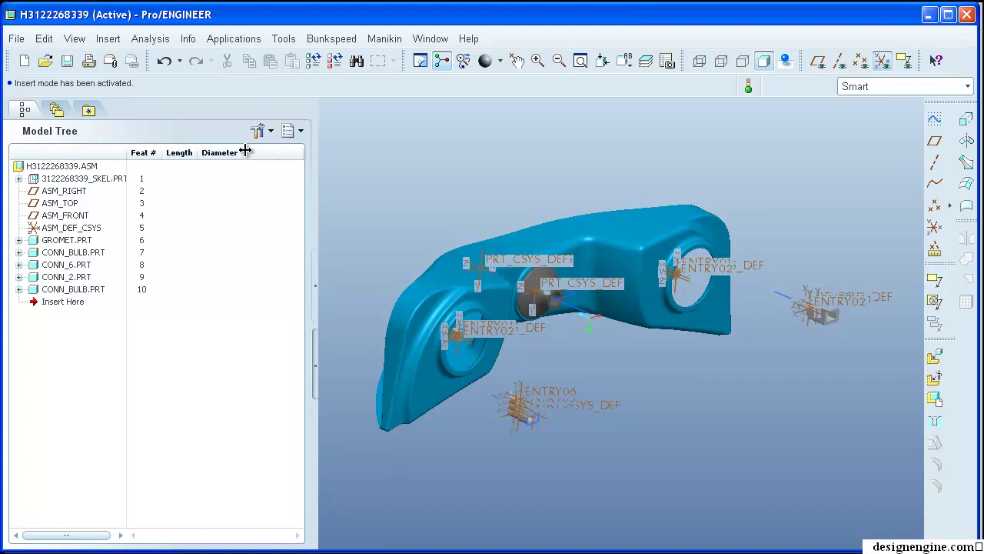
left_click_drag(314, 200, 255, 196)
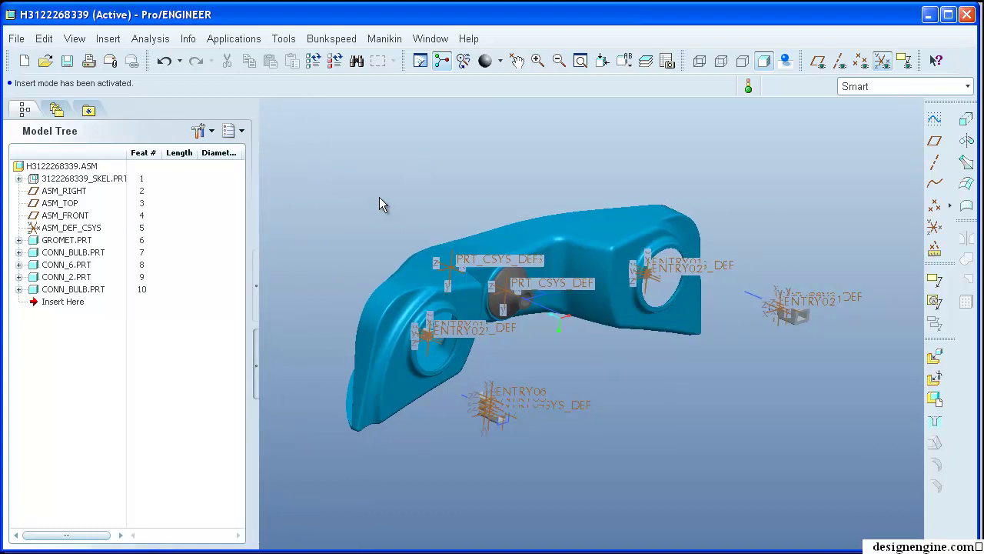
middle_click_drag(389, 192, 427, 162, "shift")
scroll(422, 204, "down", 3)
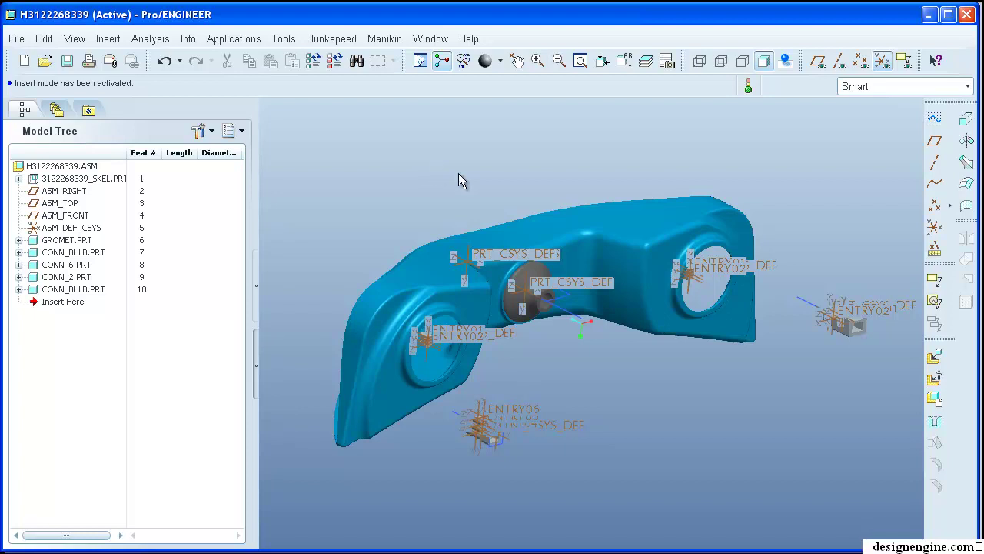
middle_click_drag(455, 170, 449, 163, "shift")
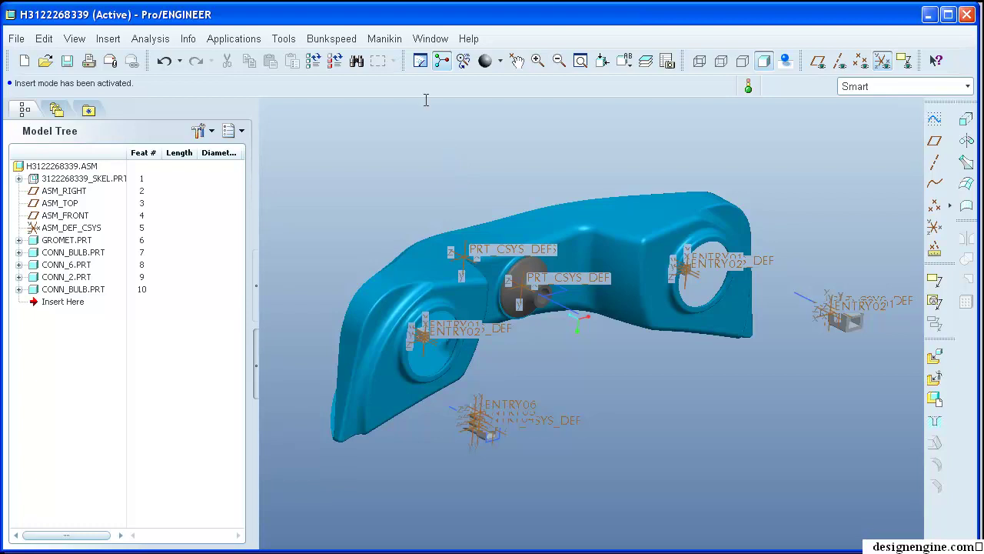
- Switch to Applications > Cabling and expand the toolbar to reveal more cabling tools
left_click(232, 39)
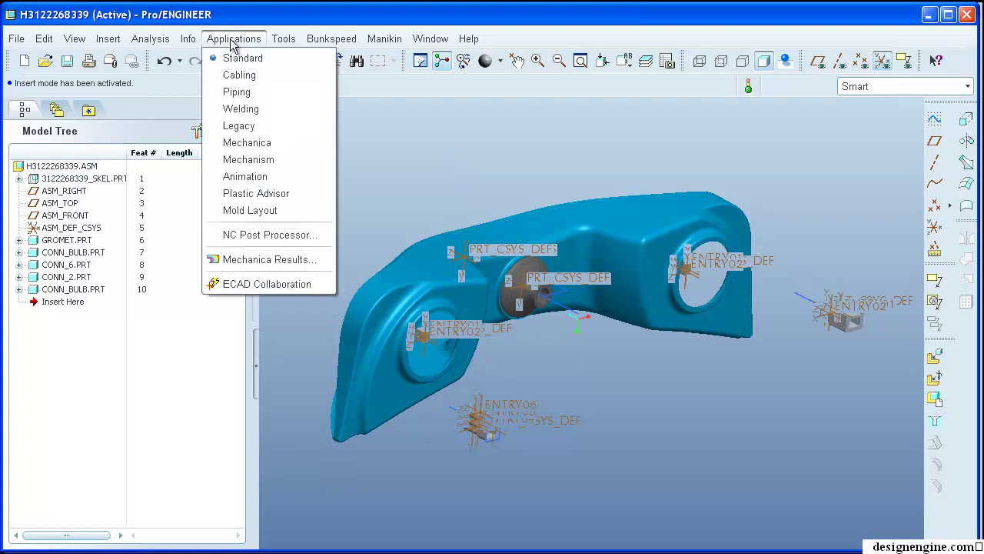
left_click(244, 80)
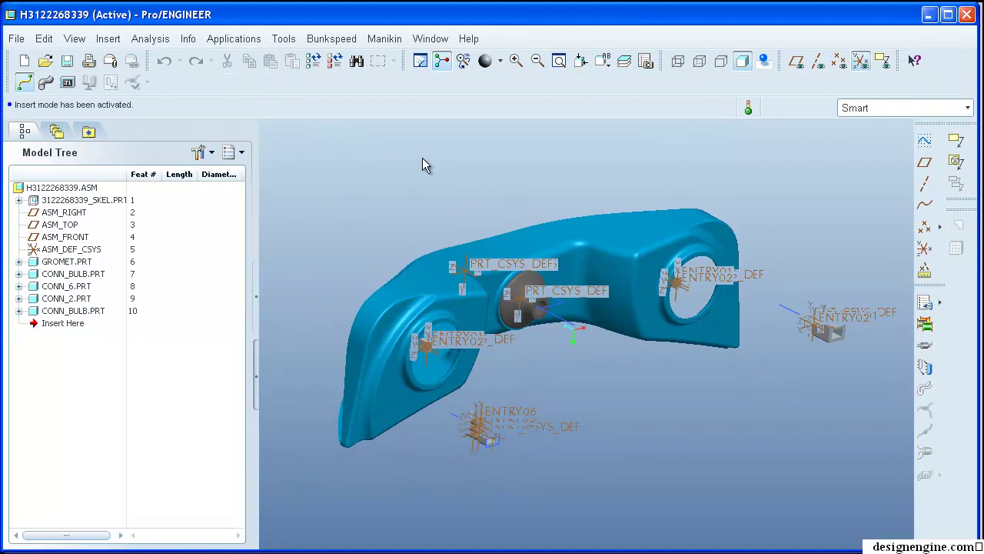
middle_click_drag(754, 378, 724, 402, "shift")
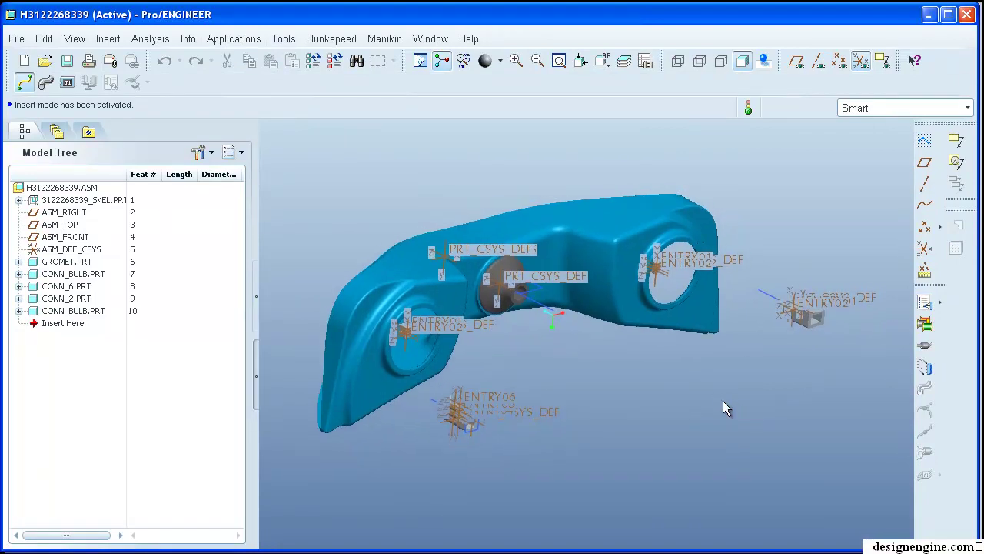
middle_click_drag(774, 402, 778, 411, "shift")
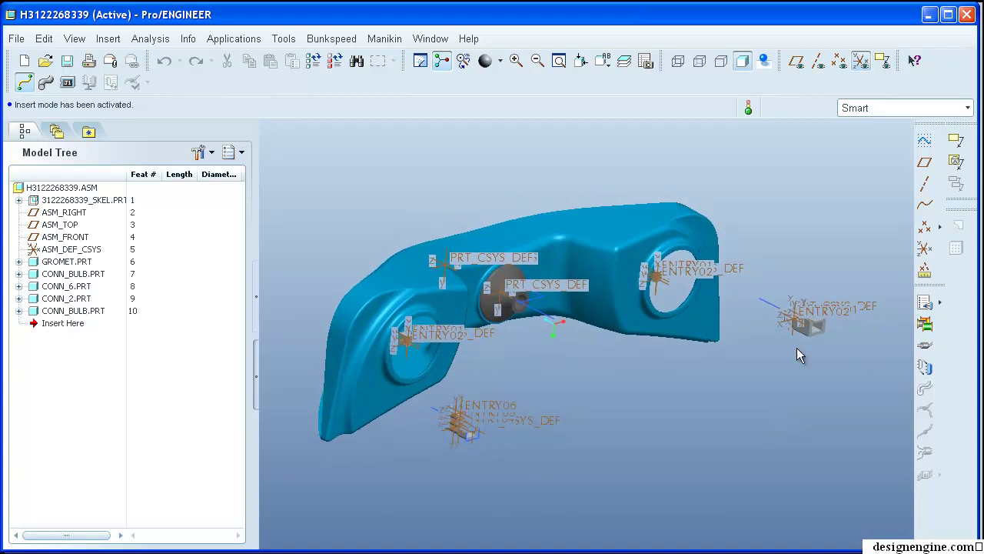
left_click(940, 302)
left_click(109, 40)
left_click(131, 82)
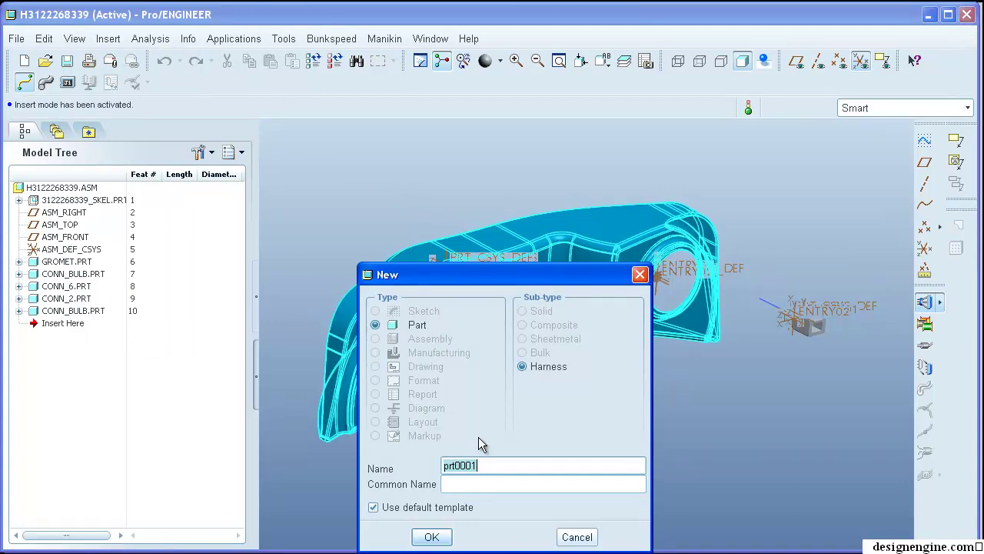
type("h312226")
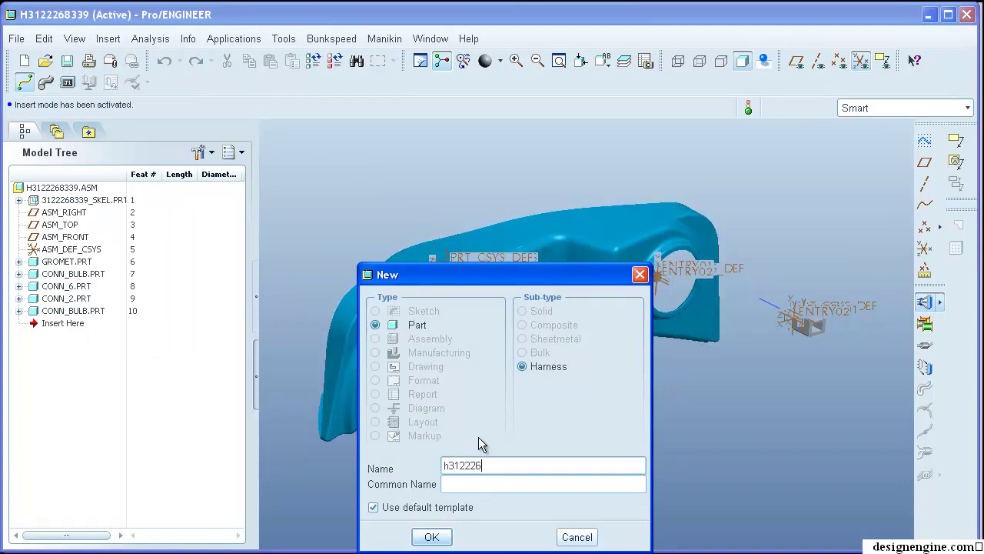
type("8339")
left_click(433, 538)
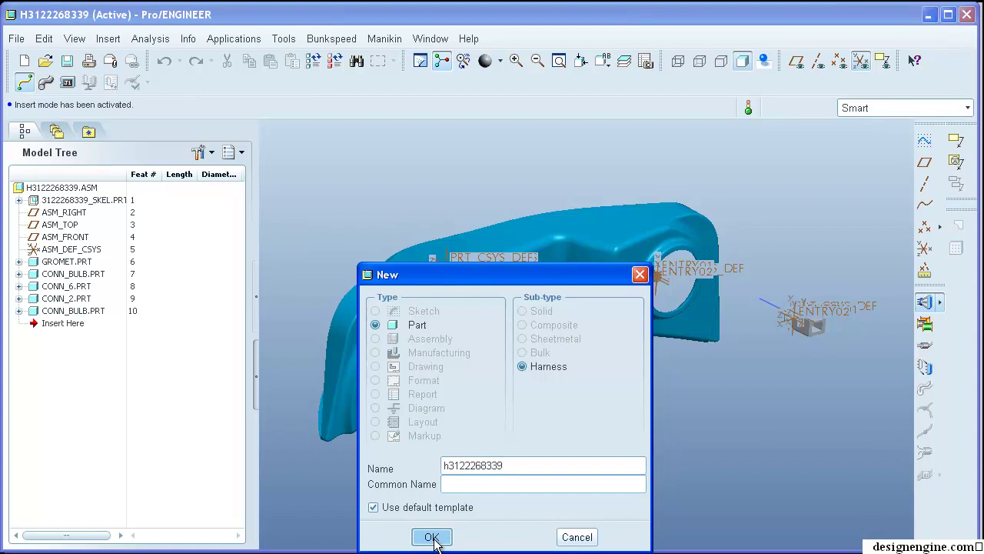
left_click(423, 435)
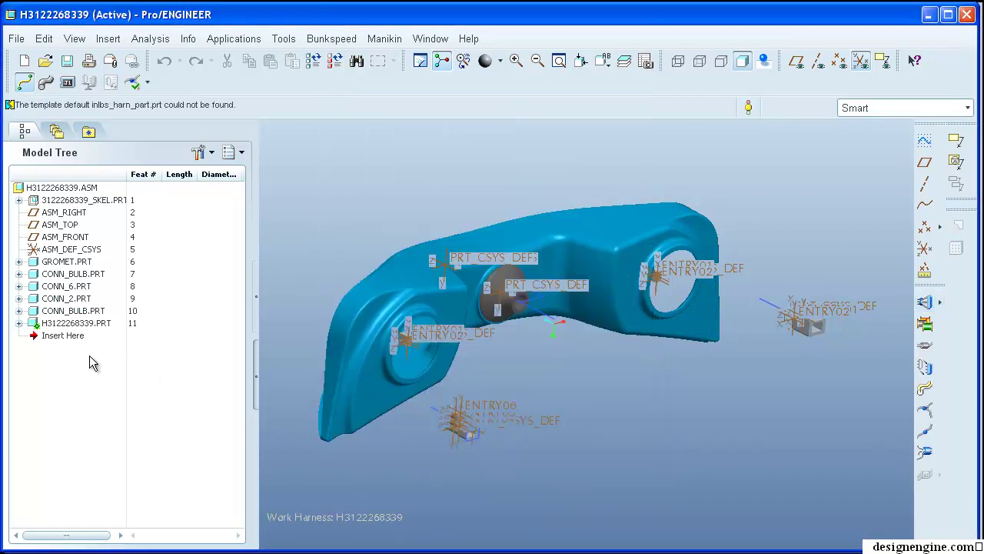
left_click(19, 324)
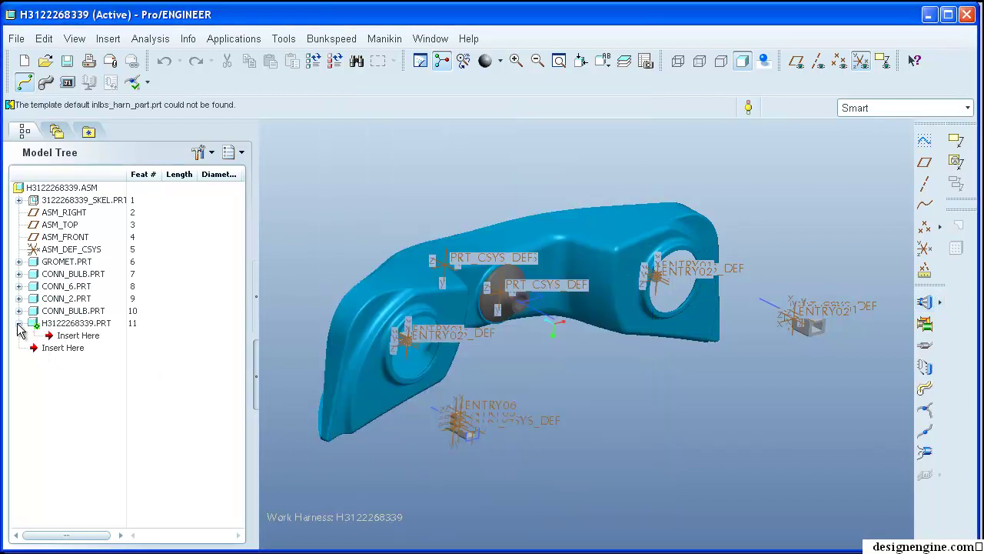
- Collapse the new harness part in the tree and pan the bracket assembly into view
left_click(18, 323)
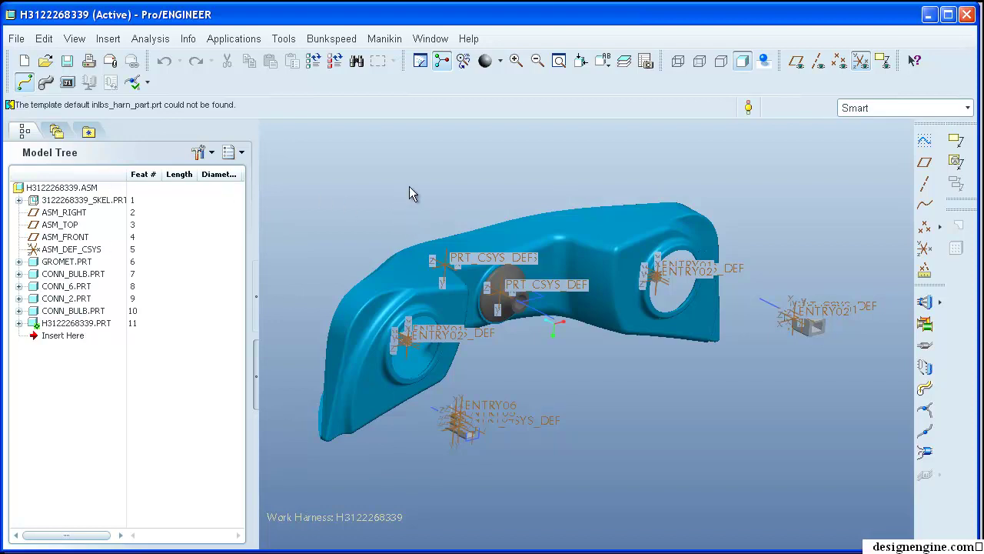
middle_click_drag(411, 200, 399, 191, "shift")
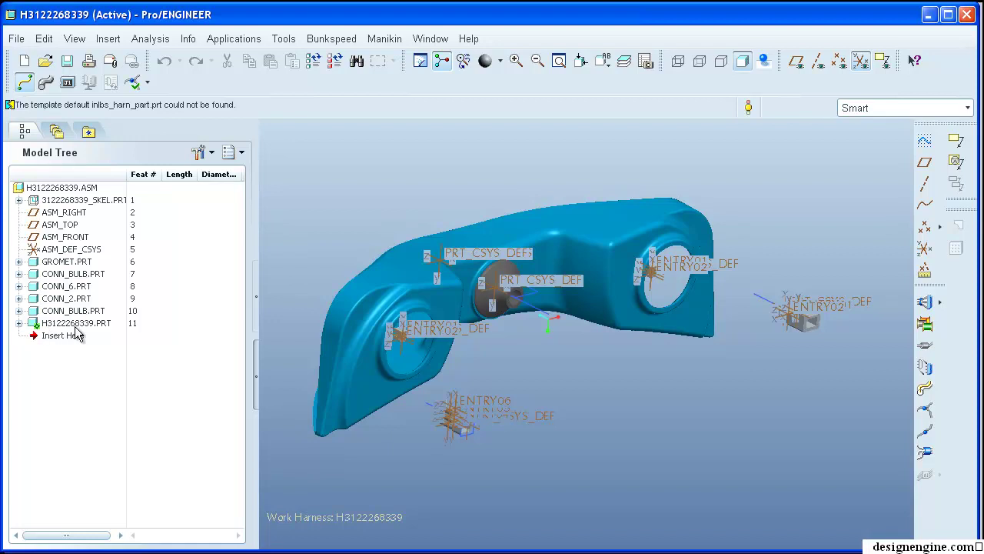
middle_click_drag(459, 185, 512, 198, "shift")
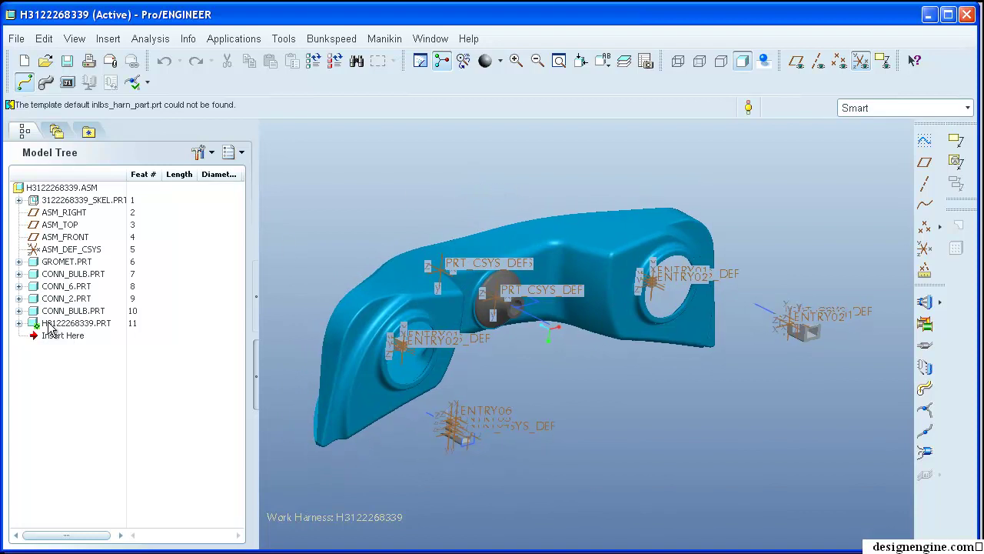
middle_click_drag(405, 225, 412, 212, "shift")
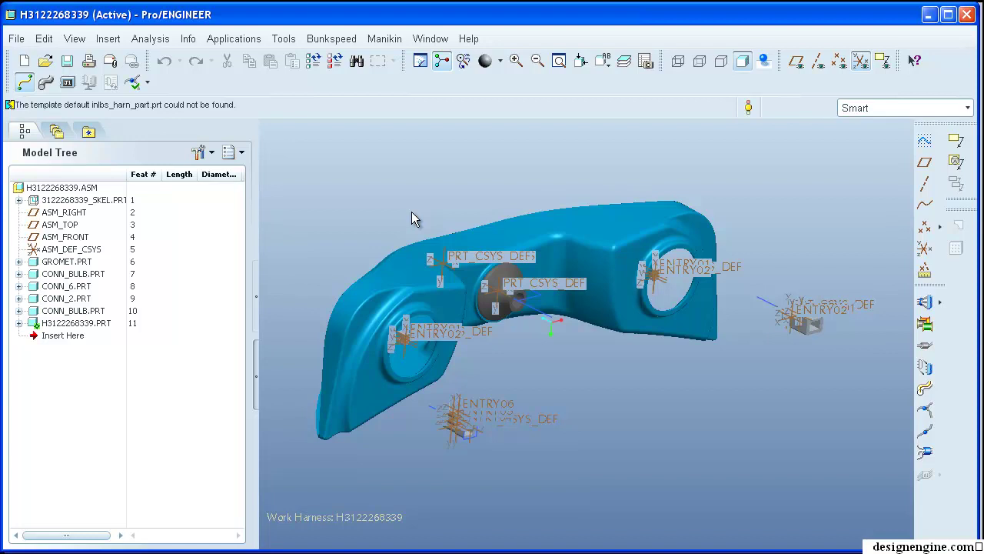
middle_click_drag(412, 213, 421, 217, "shift")
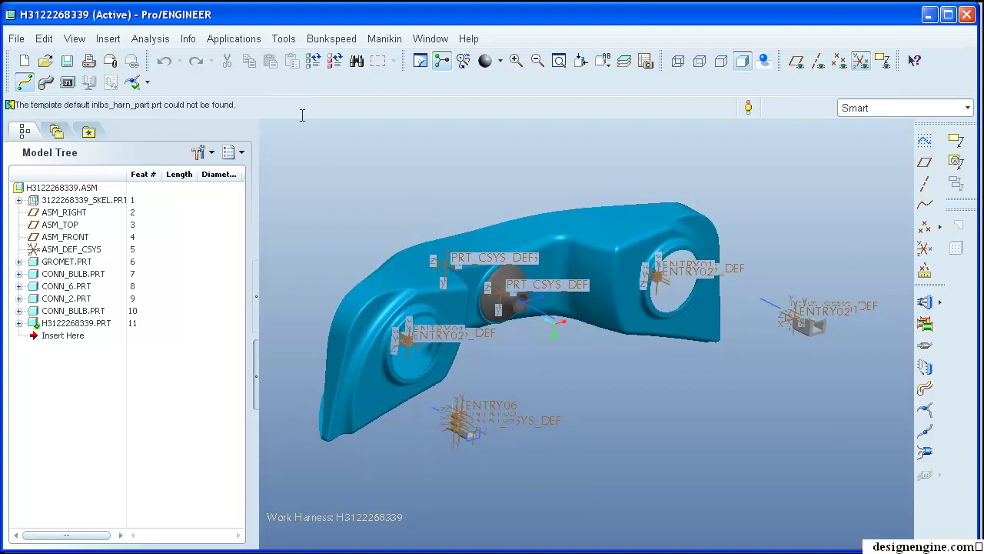
- Import the logical wire data from kawasaki01.xml via Logical Reference > Import
left_click(284, 39)
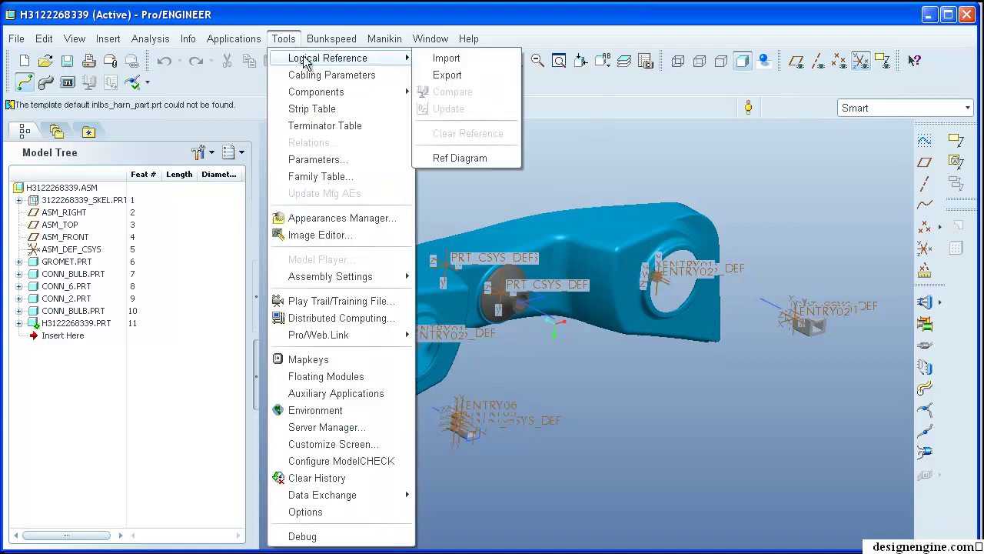
mouse_move(292, 59)
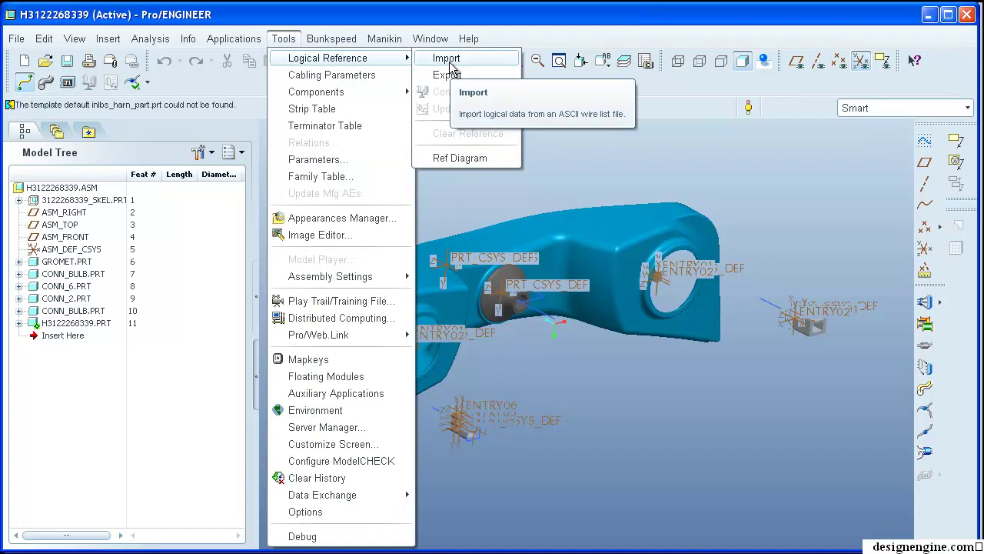
left_click(451, 67)
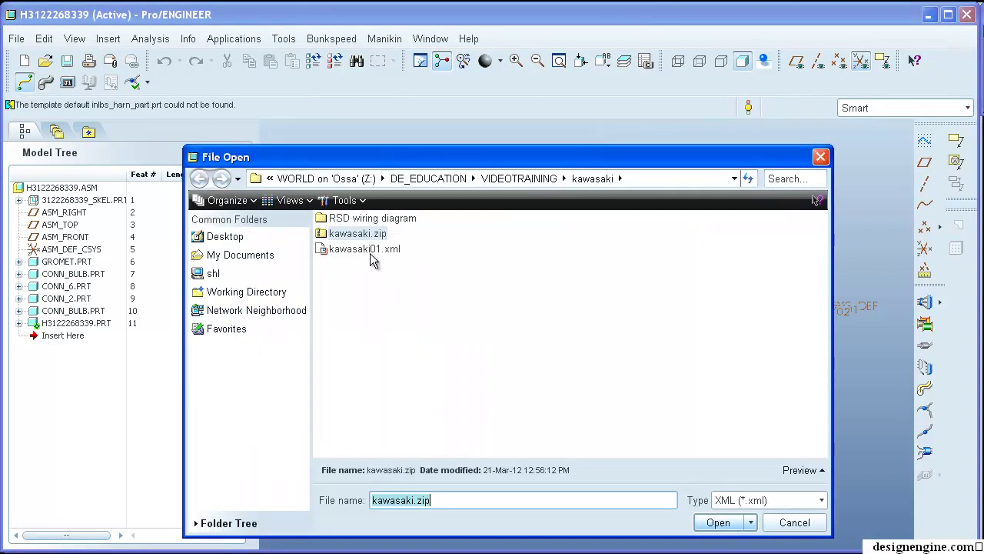
left_click(371, 250)
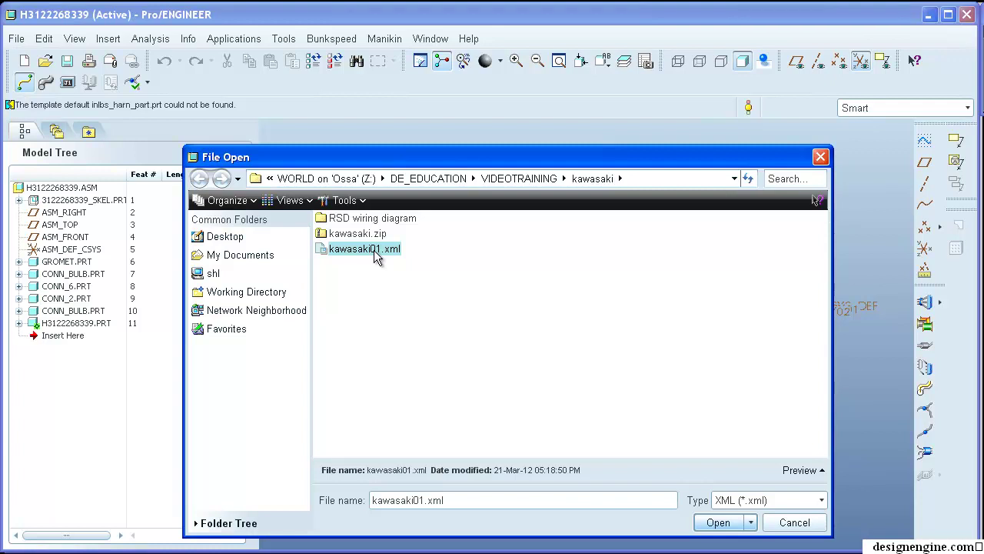
left_click(734, 527)
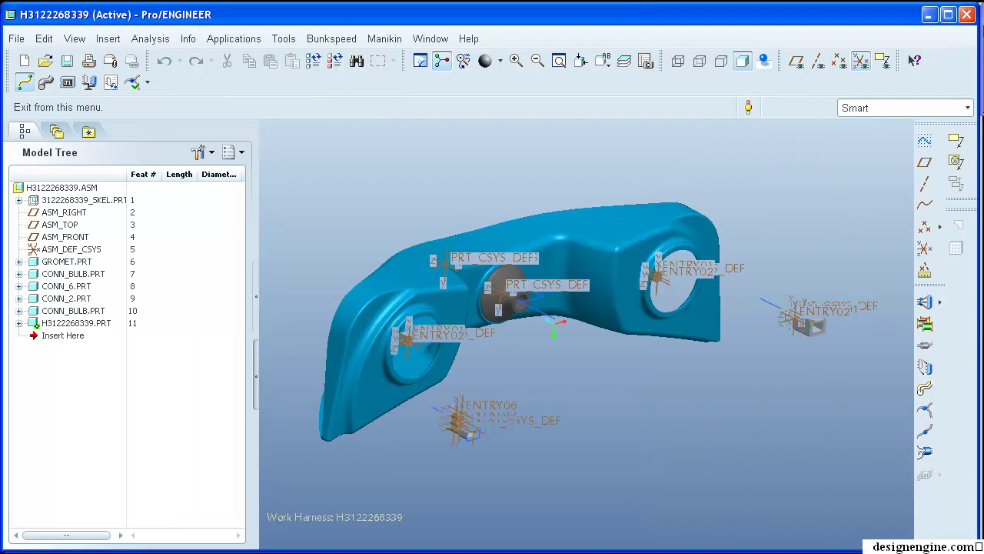
left_click_drag(281, 105, 394, 106)
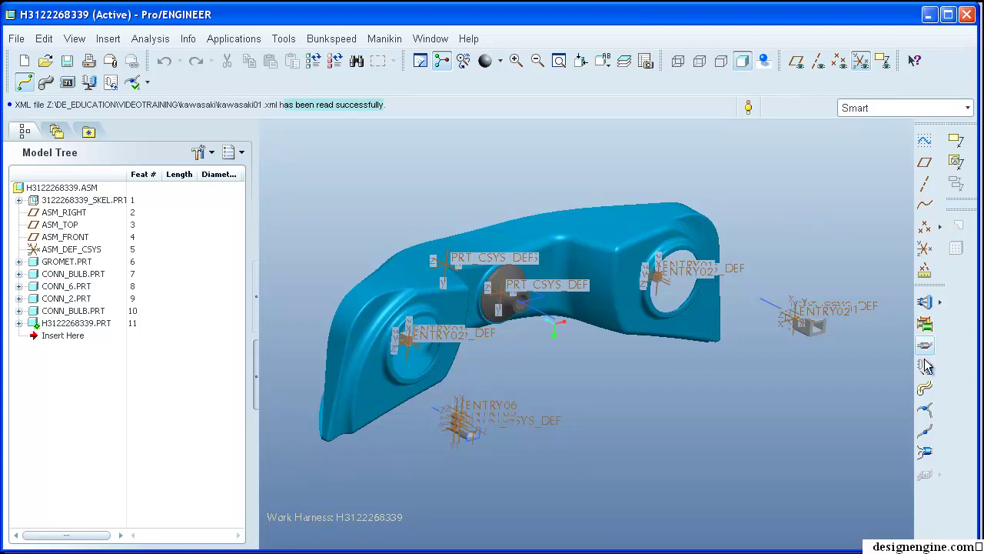
- Compare wires against kawasaki01, showing W-21 through W-28 missing, then close the report
left_click(284, 40)
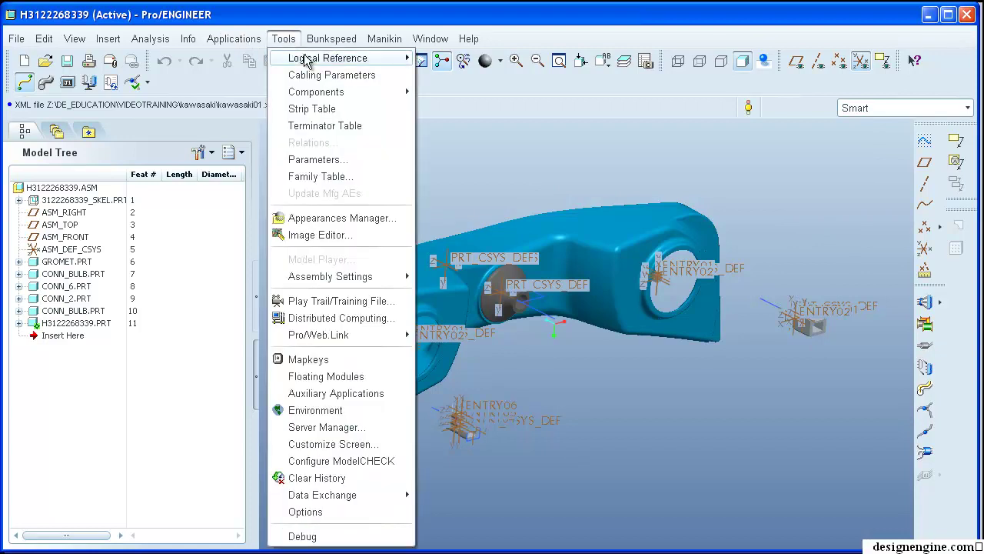
mouse_move(344, 92)
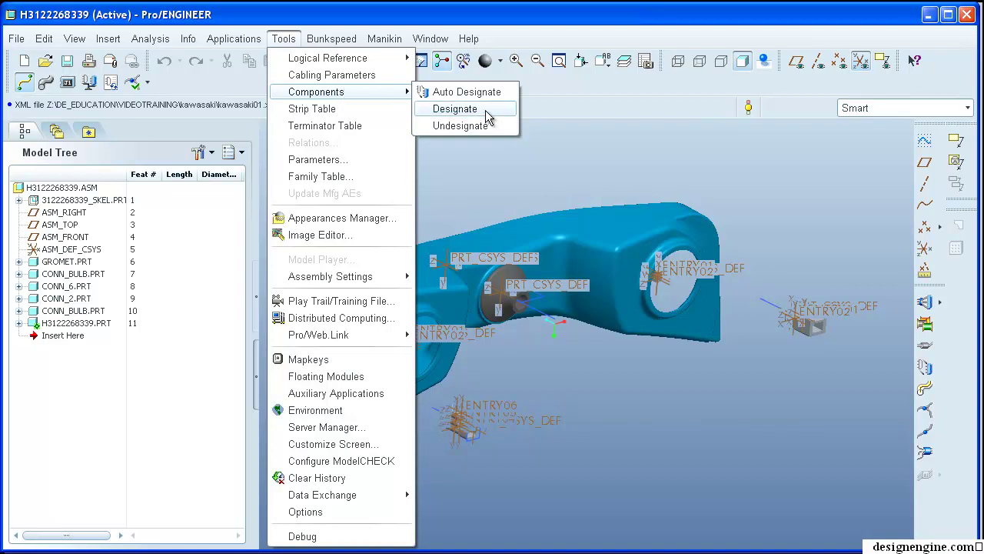
mouse_move(384, 62)
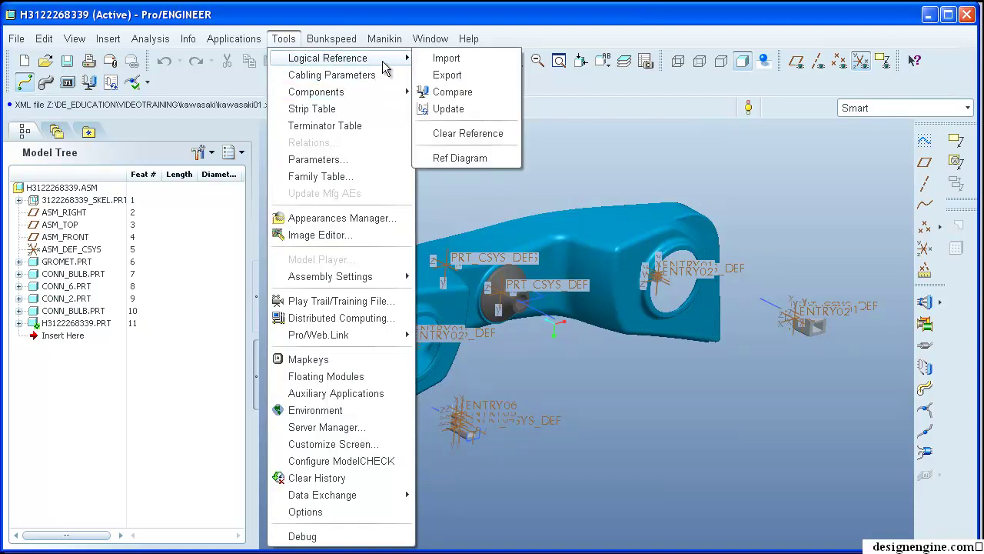
left_click(484, 95)
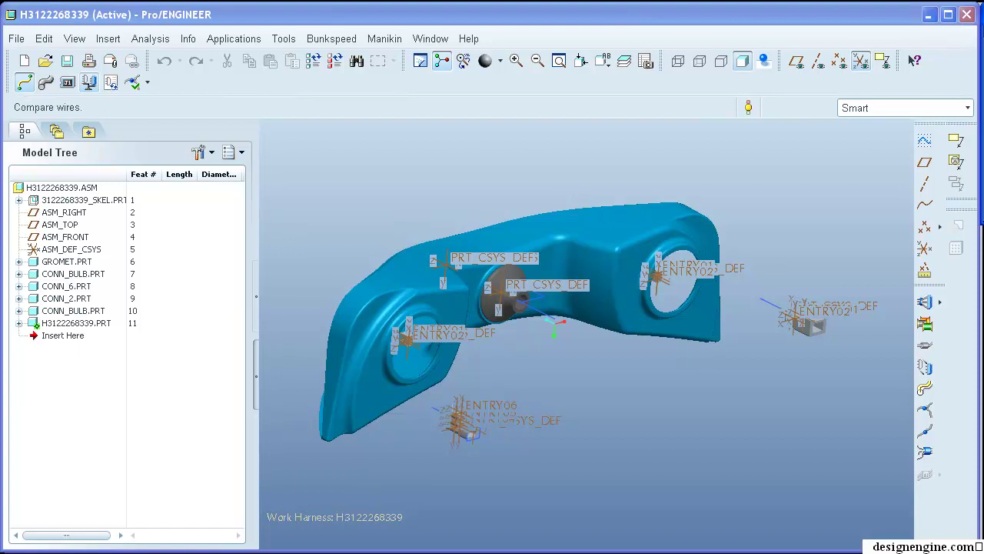
left_click(831, 71)
left_click(853, 217)
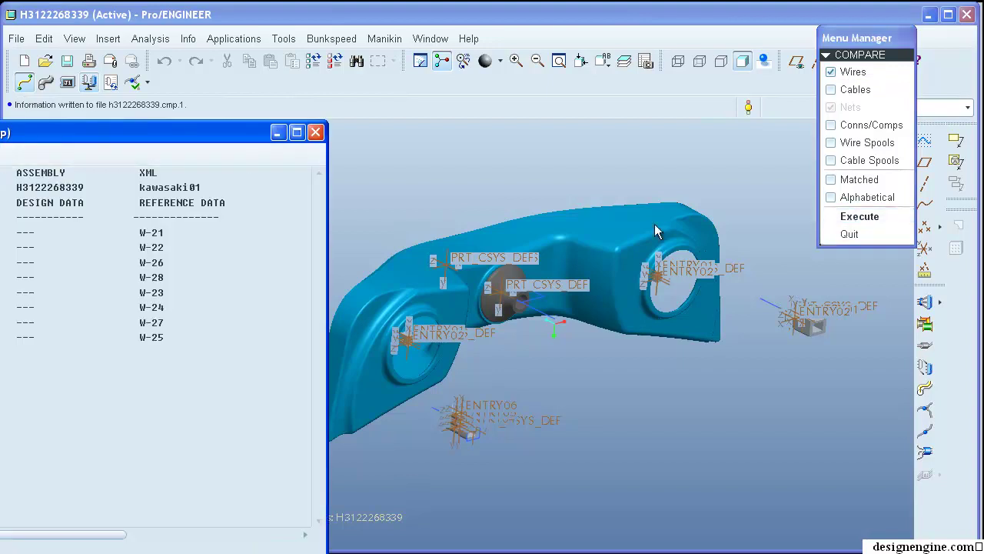
left_click_drag(186, 136, 460, 91)
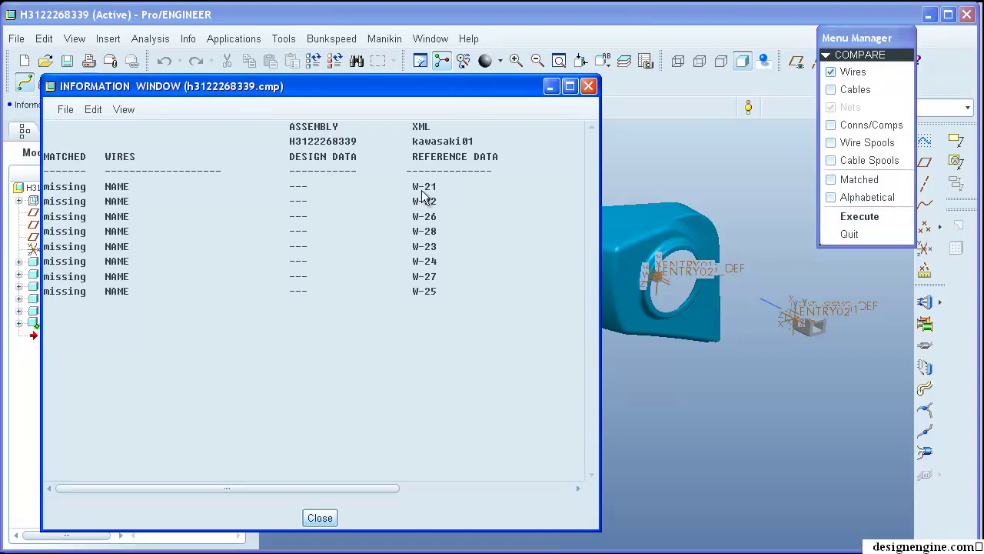
left_click(326, 509)
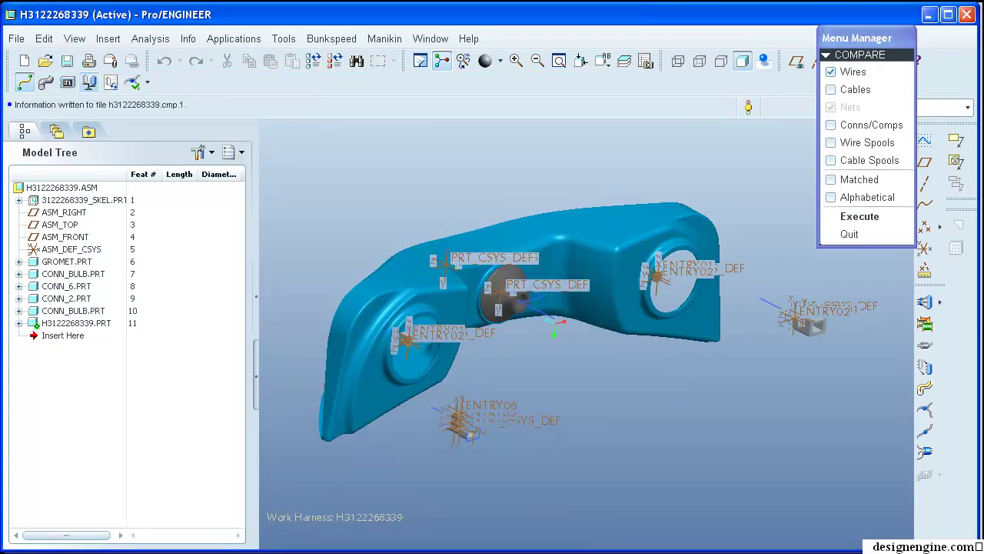
left_click(860, 216)
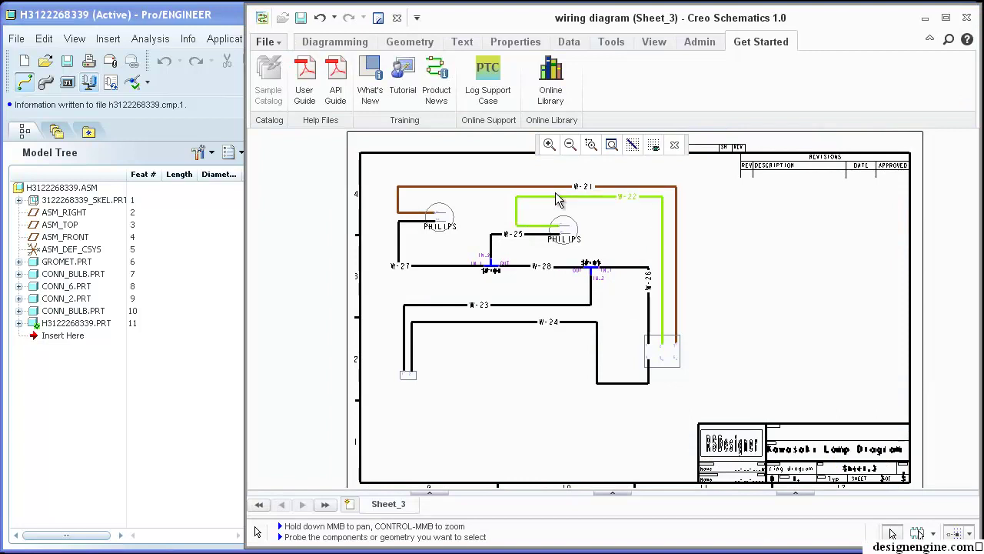
scroll(558, 198, "up", 1)
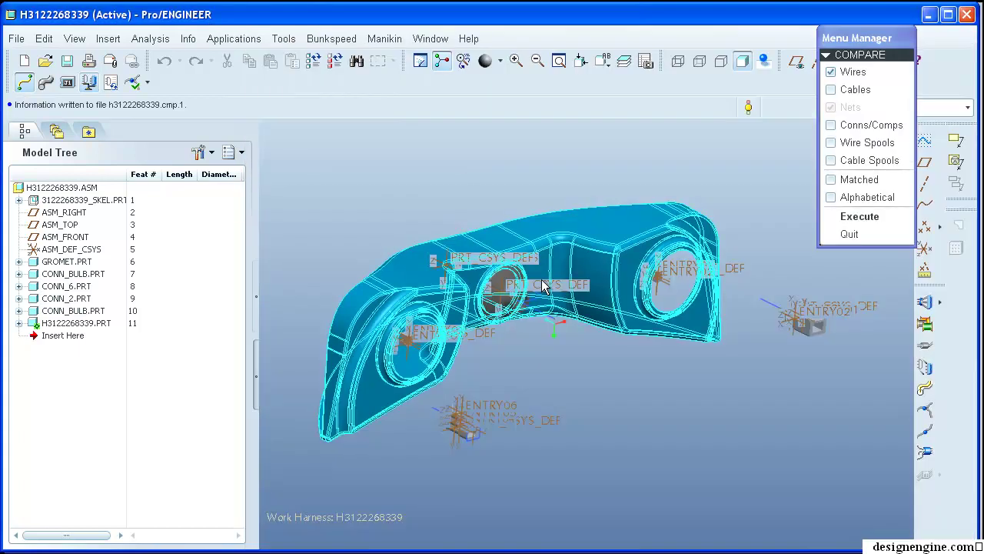
middle_click_drag(551, 377, 573, 368)
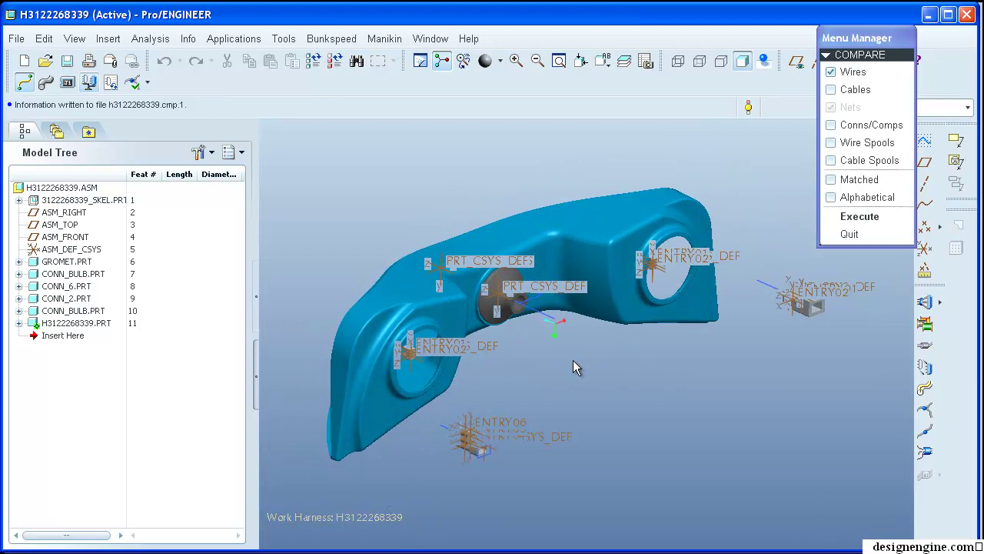
- Restart the Logical Reference comparison against kawasaki01 and review its report
left_click(849, 234)
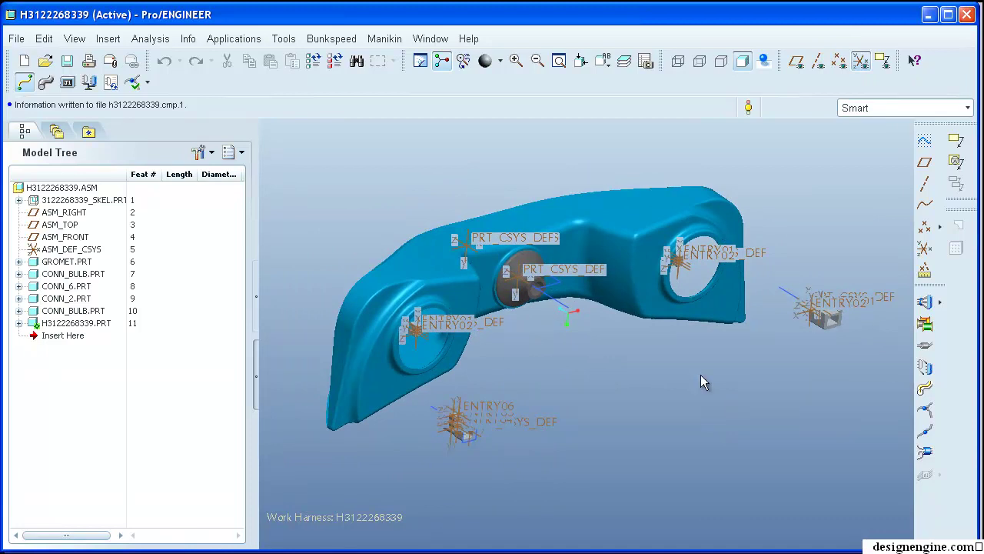
left_click(283, 39)
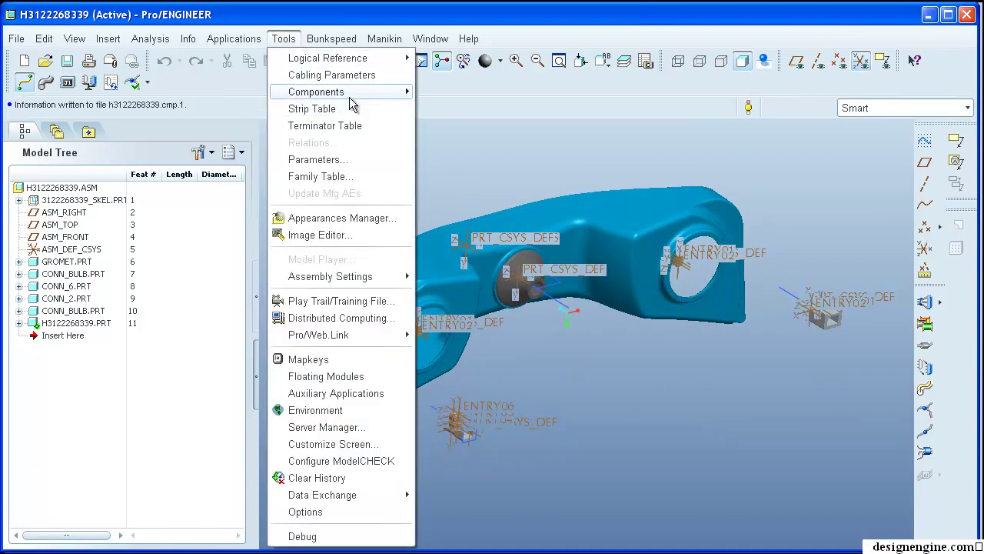
mouse_move(350, 98)
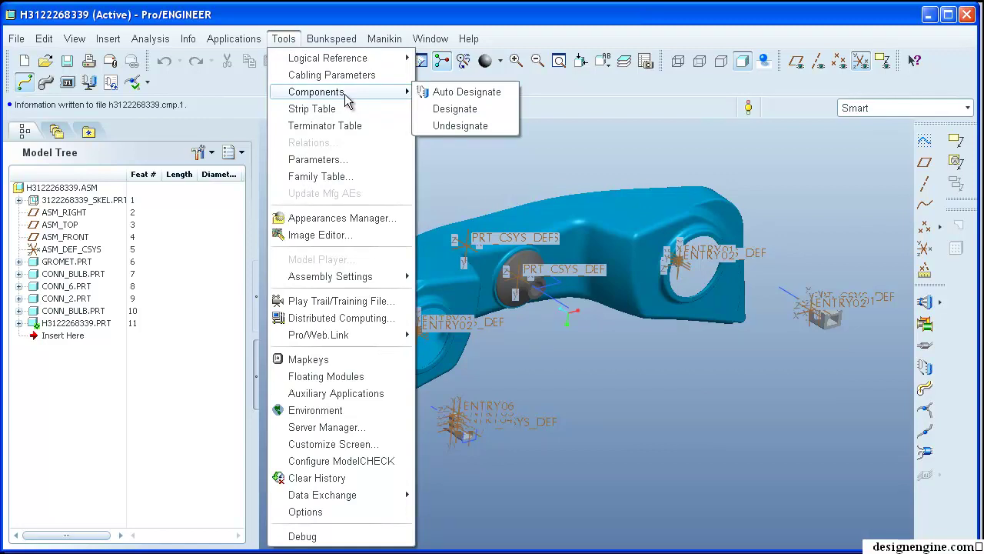
mouse_move(351, 60)
left_click(483, 92)
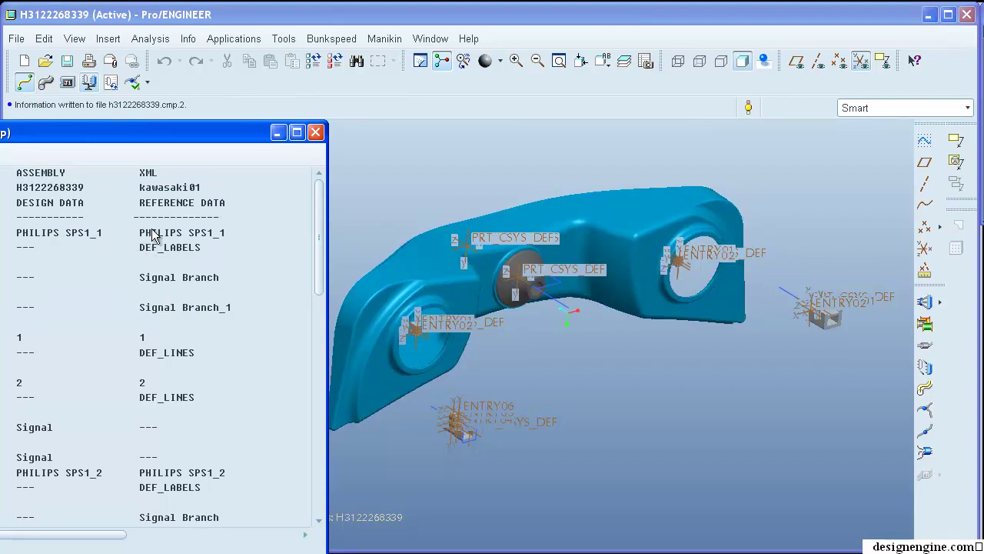
left_click_drag(320, 213, 204, 483)
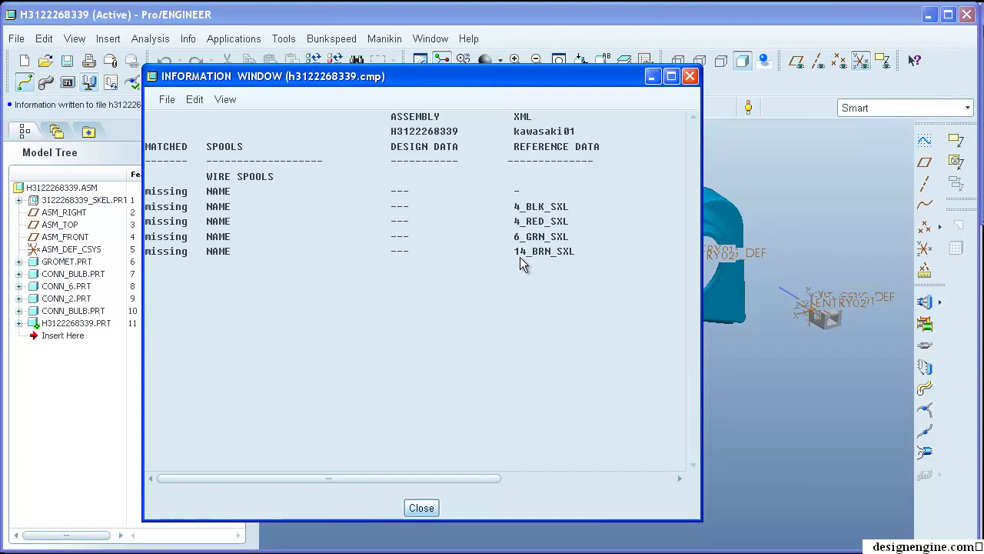
left_click(420, 509)
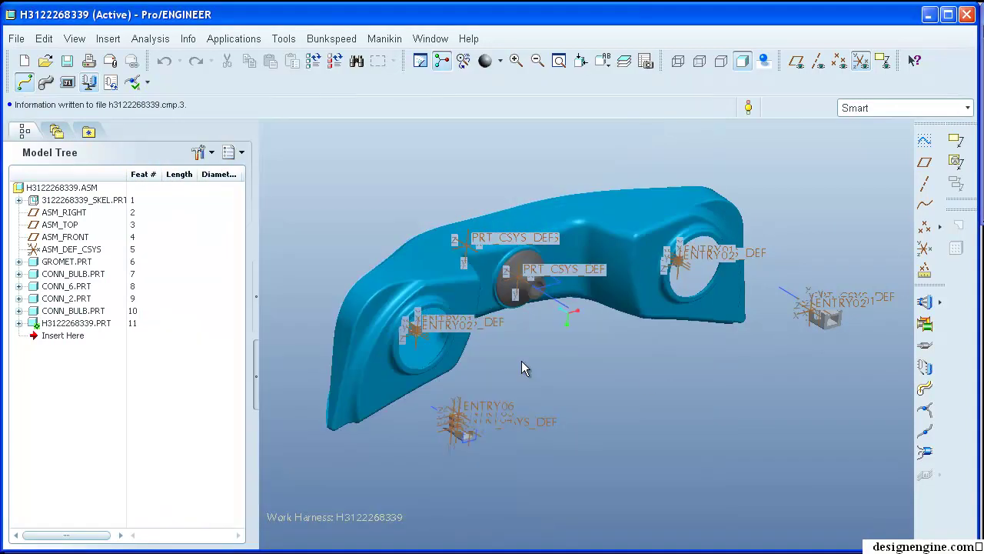
middle_click_drag(646, 375, 630, 381, "shift")
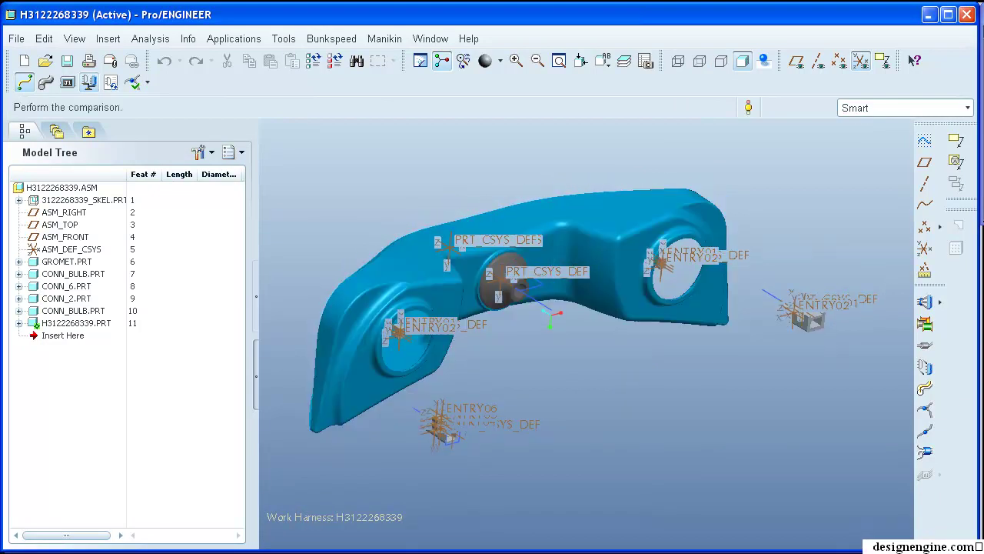
- Compare wire spools, finding 4_BLK_SXL, 4_RED_SXL, 6_GRN_SXL and 14_BRN_SXL missing
left_click(860, 60)
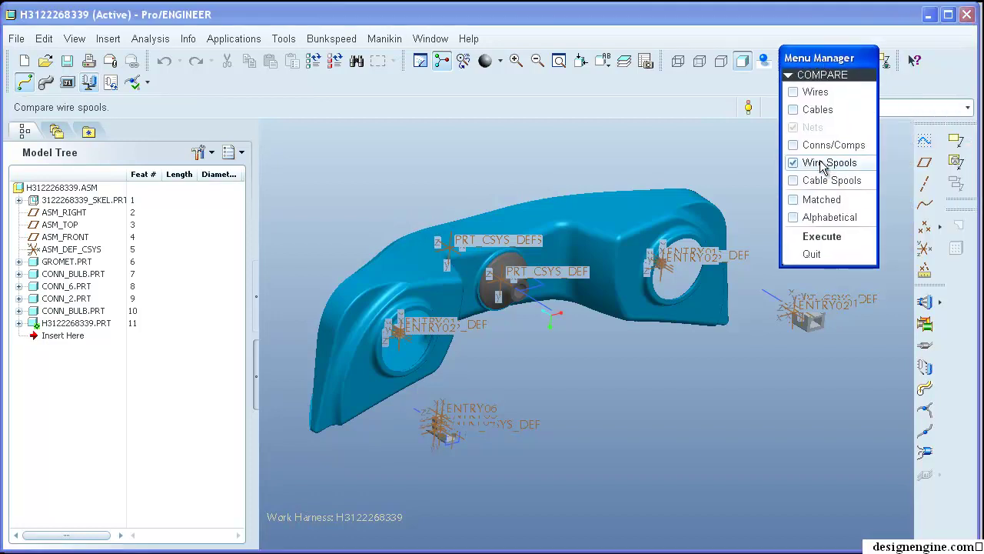
left_click(828, 240)
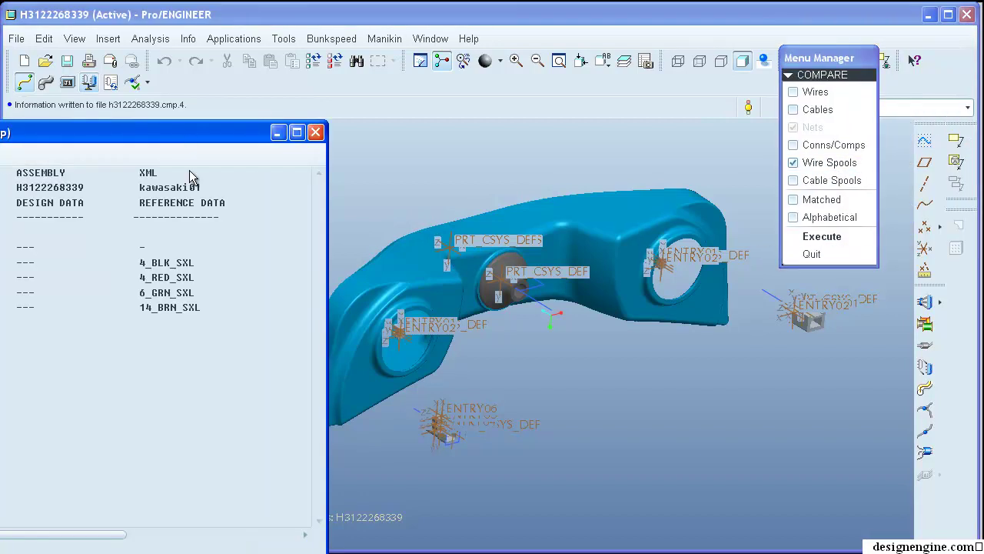
left_click(391, 510)
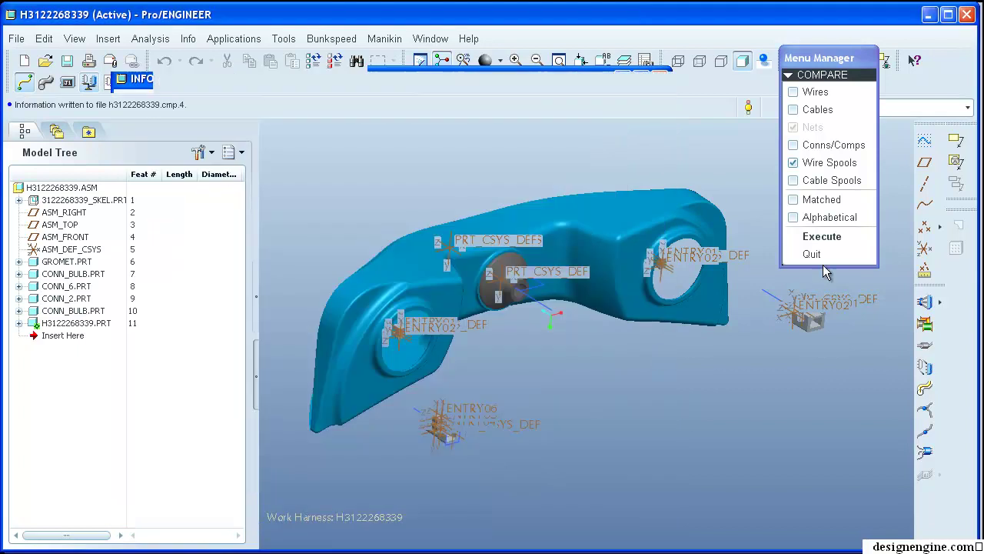
left_click(837, 253)
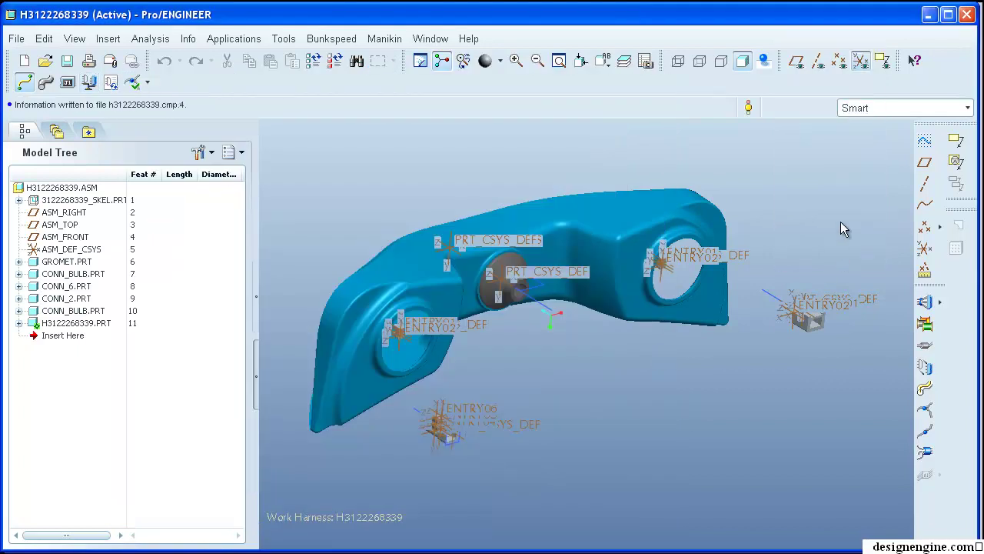
- Run Auto Designator: CONN_2_1, CONN_6_1 and PHILIPS bulbs designated; SP-03, SP-04 missing
middle_click_drag(845, 204, 840, 202, "shift")
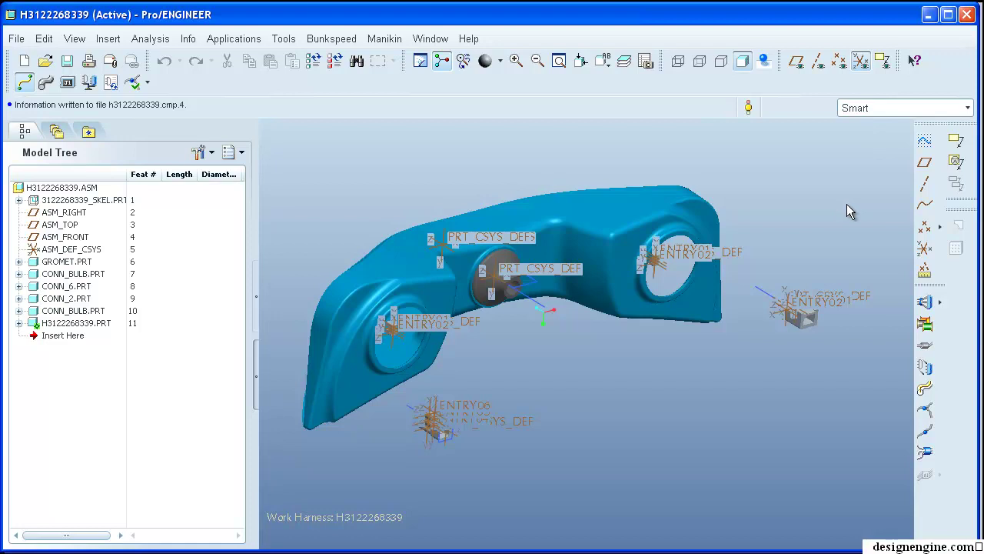
left_click(927, 376)
left_click_drag(967, 130, 597, 106)
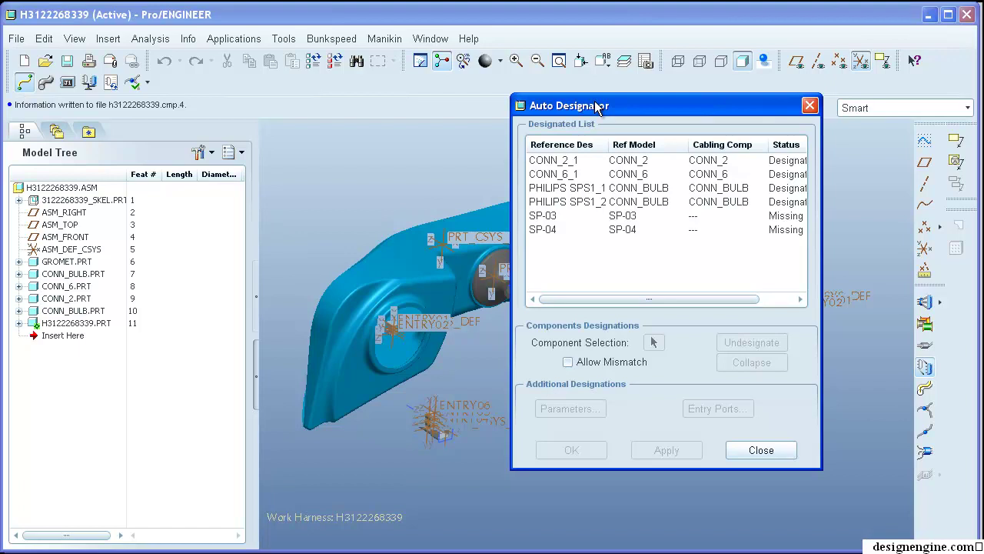
left_click_drag(822, 226, 866, 226)
left_click_drag(780, 118, 793, 140)
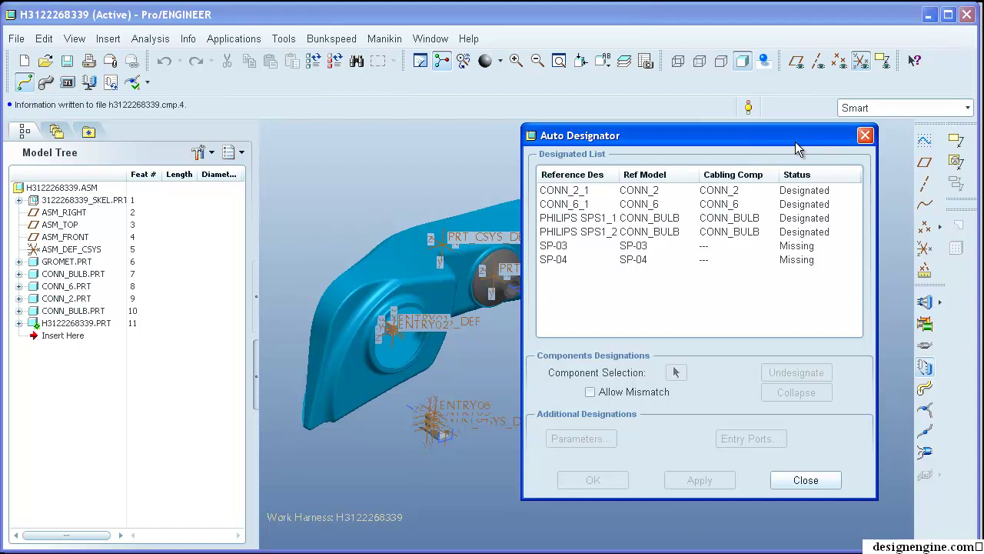
left_click(830, 486)
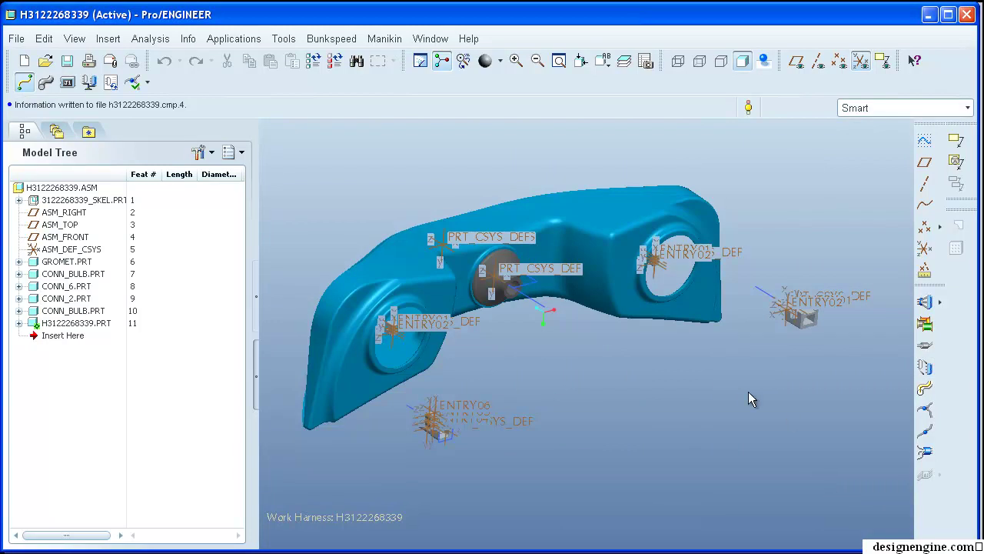
- Reorient the bracket assembly view and expand H3122268339.PRT in the model tree
mouse_move(748, 391)
middle_mouse_down("shift")
mouse_move(754, 367)
mouse_move(738, 388)
mouse_move(749, 398)
mouse_move(736, 392)
middle_mouse_up("shift")
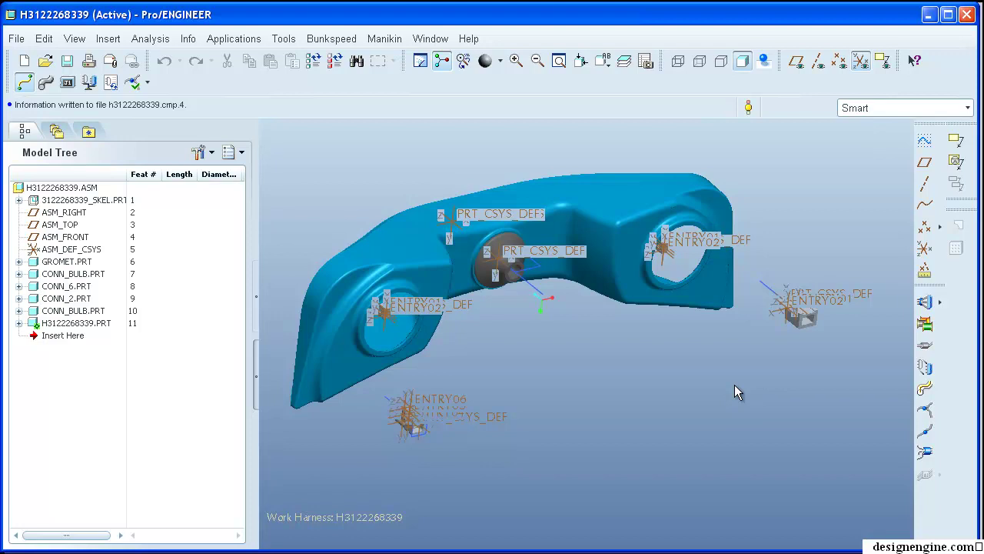
middle_click_drag(724, 386, 758, 370, "shift")
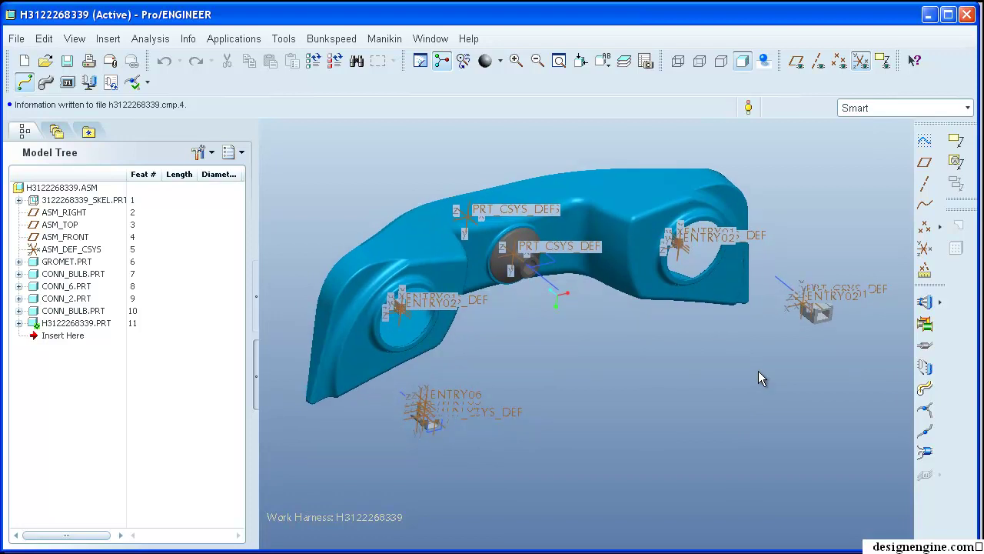
middle_click_drag(779, 382, 786, 413)
left_click(63, 188)
left_click(419, 170)
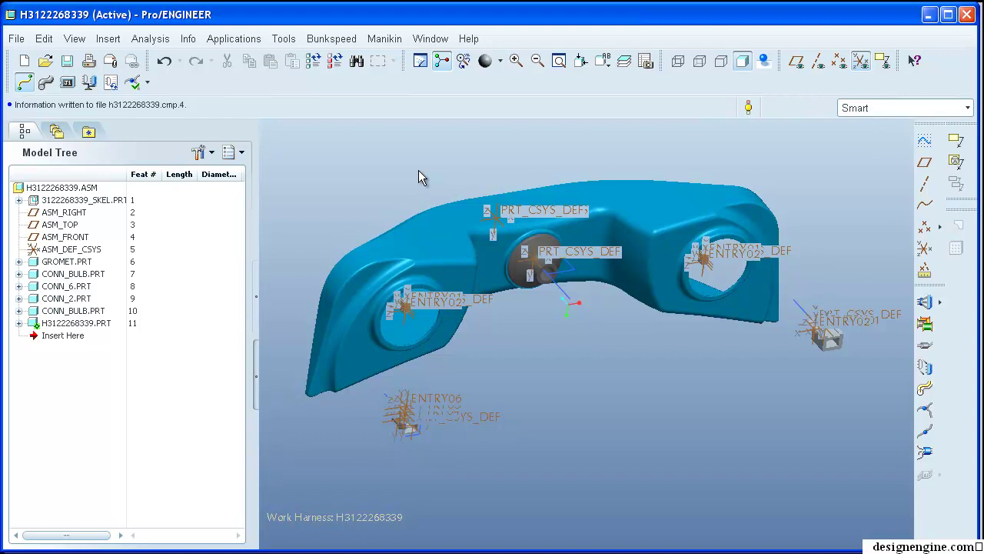
middle_click_drag(425, 173, 405, 177)
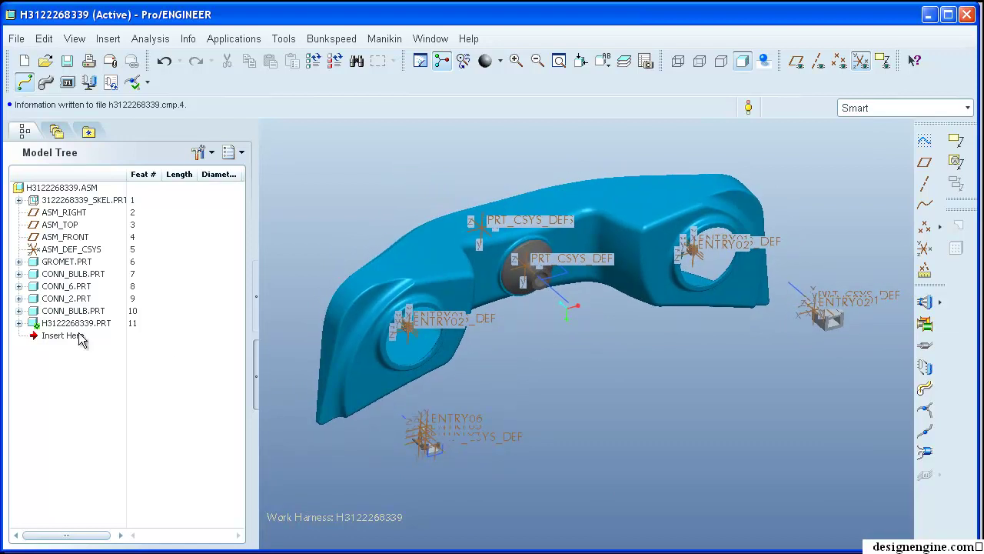
left_click(19, 324)
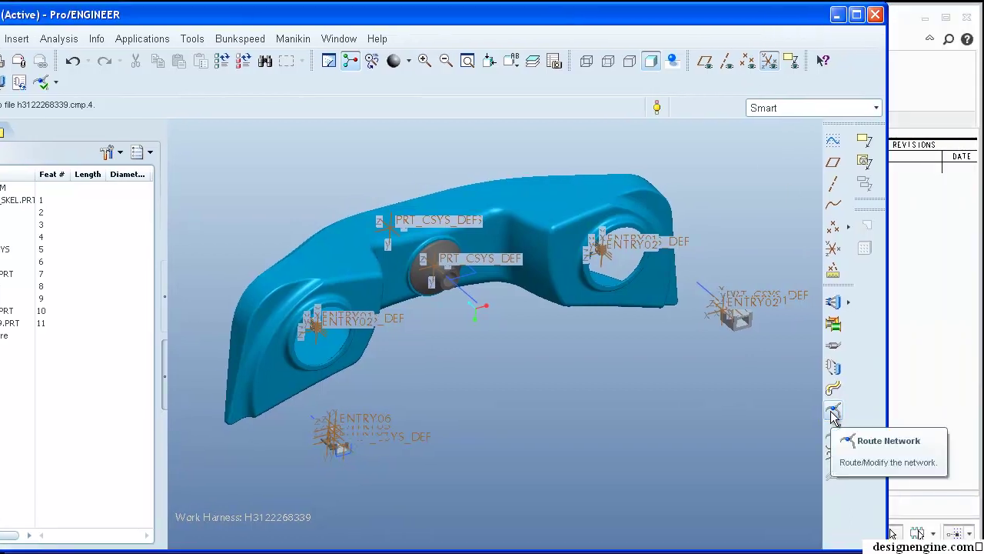
- Start a route network at the connector's coordinate system
left_click(834, 413)
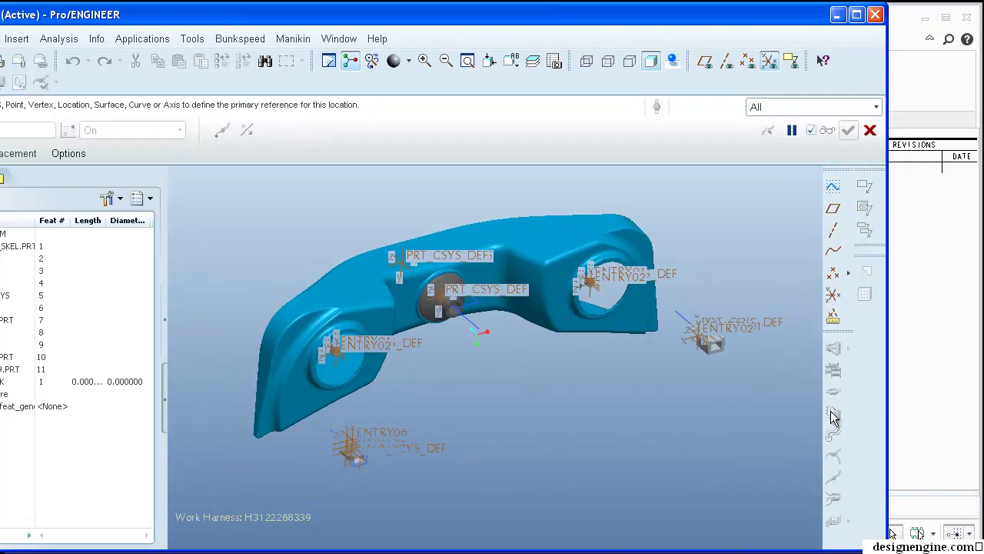
left_click_drag(389, 24, 471, 25)
middle_click_drag(468, 300, 540, 358)
scroll(389, 433, "down", 3)
scroll(389, 433, "down", 3)
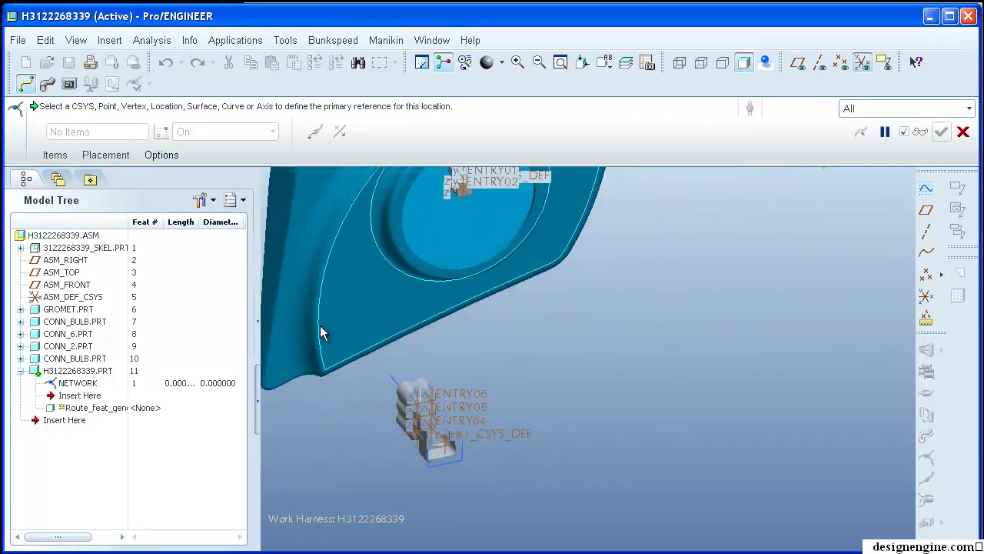
middle_click_drag(545, 361, 481, 380)
left_click(406, 390)
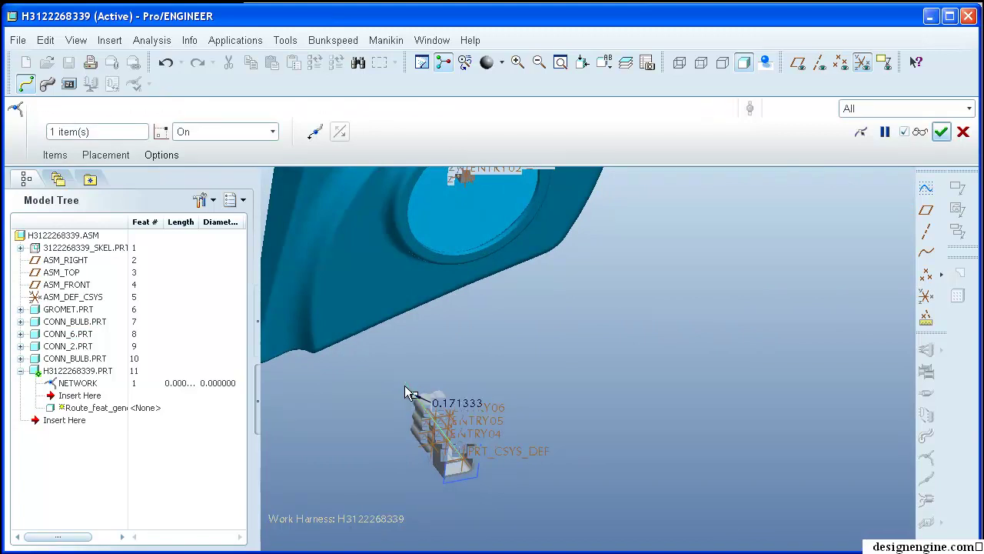
- Add the grommet's PRT_CSYS_DEF coordinate system to the route
scroll(490, 330, "up", 3)
middle_click_drag(490, 331, 615, 319)
scroll(575, 316, "down", 5)
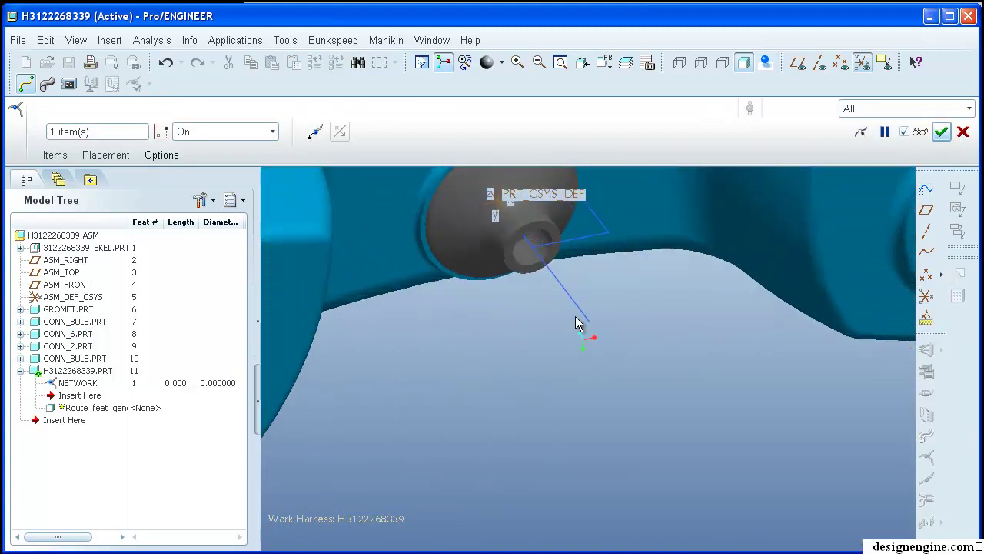
middle_click_drag(514, 335, 637, 455)
scroll(683, 347, "down", 5)
middle_click_drag(683, 348, 663, 345)
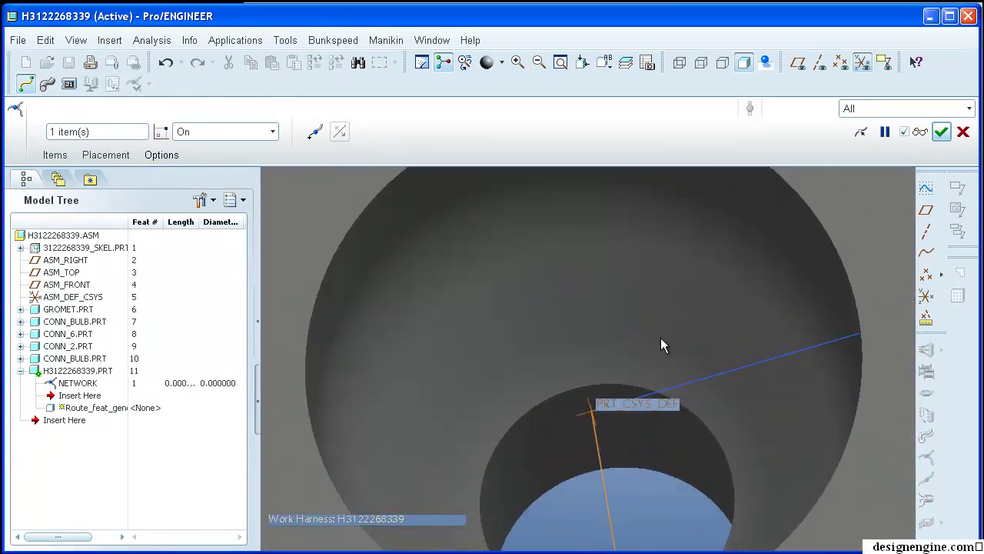
left_click(598, 436)
- Pass the route through the grommet face and hole, then accept the network
scroll(598, 437, "up", 3)
middle_click_drag(637, 391, 687, 231)
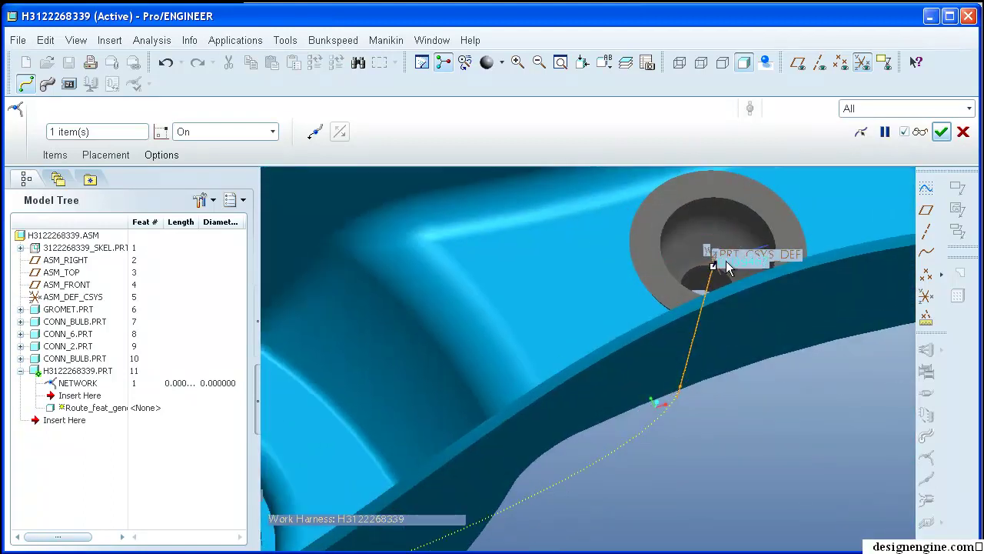
left_click(650, 285)
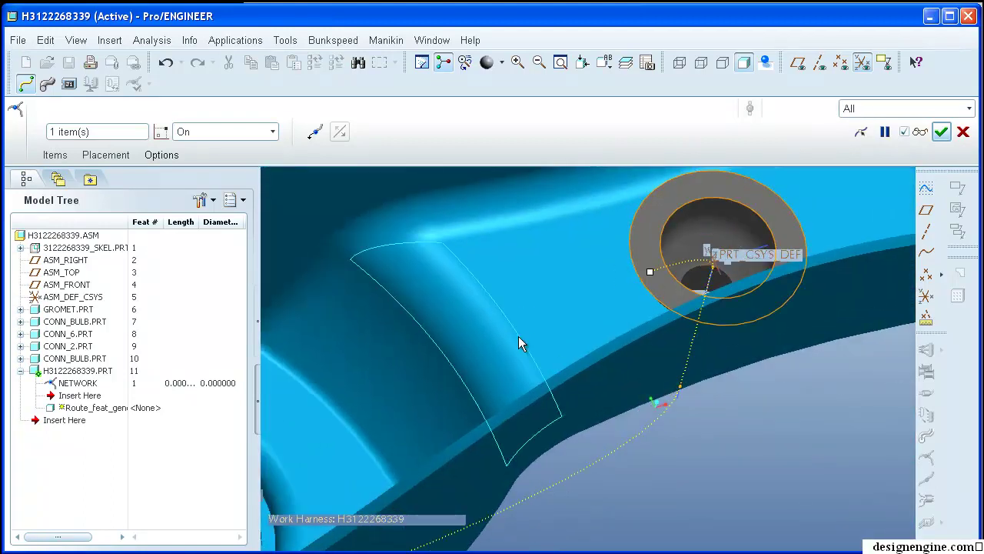
middle_click_drag(528, 329, 524, 258)
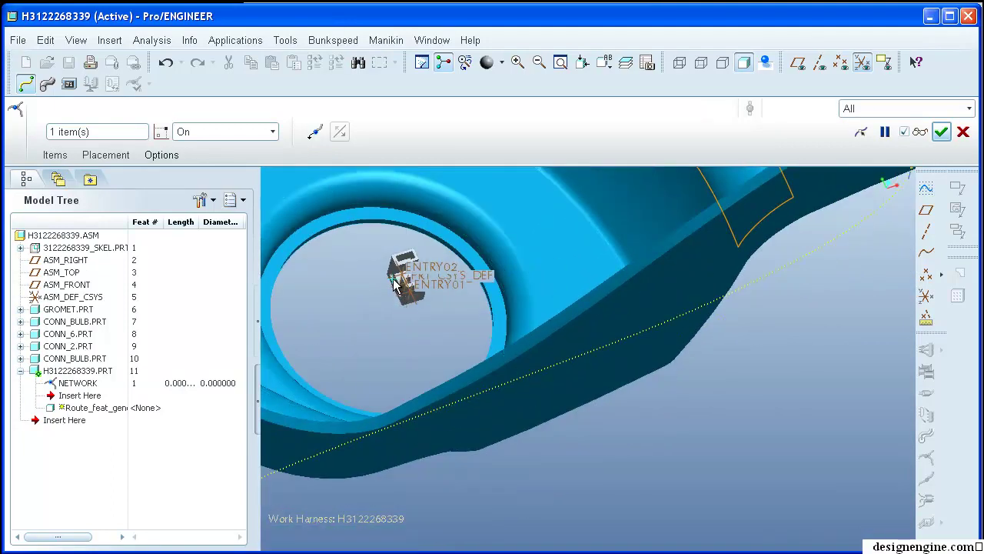
scroll(388, 294, "up", 5)
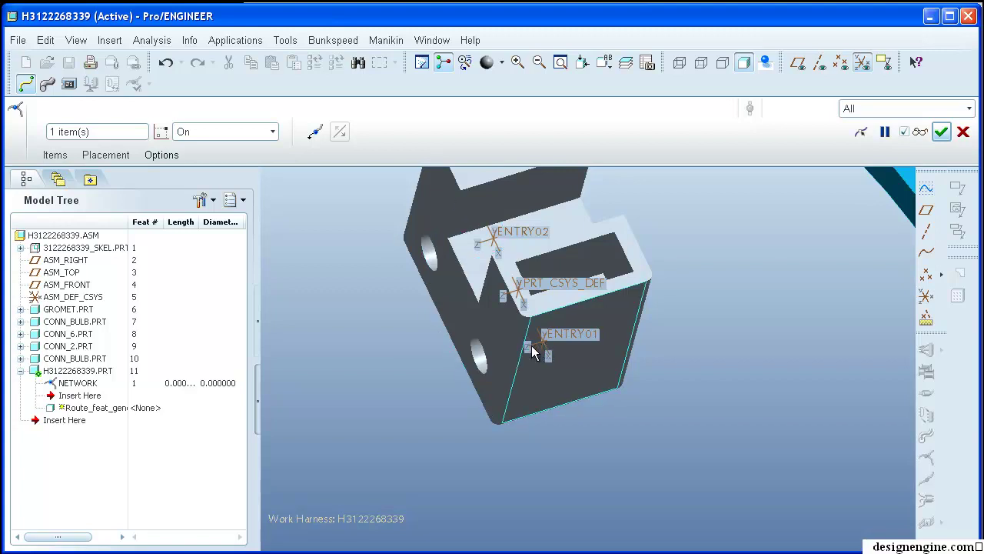
scroll(436, 323, "down", 5)
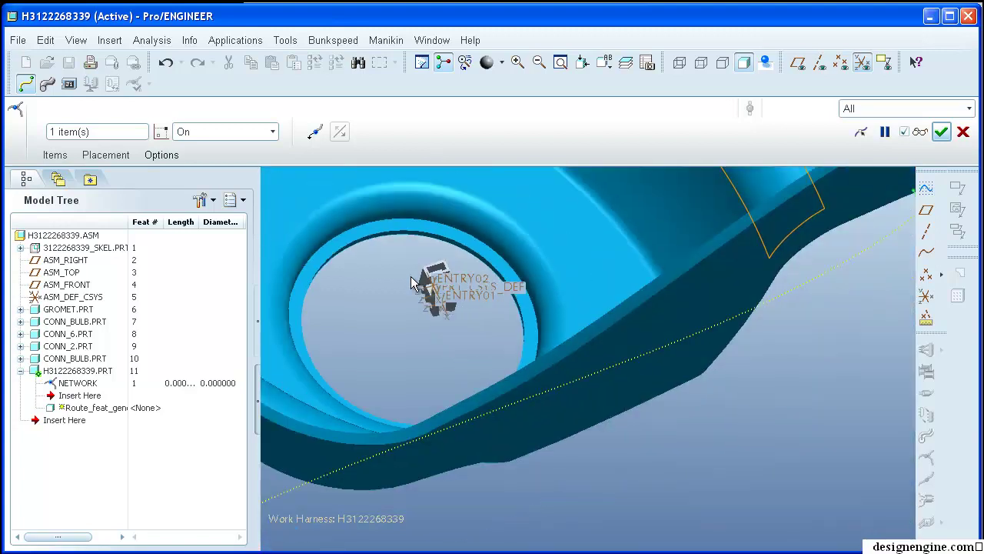
left_click(514, 240)
mouse_move(289, 343)
left_mouse_down()
mouse_move(279, 359)
mouse_move(280, 337)
left_mouse_up()
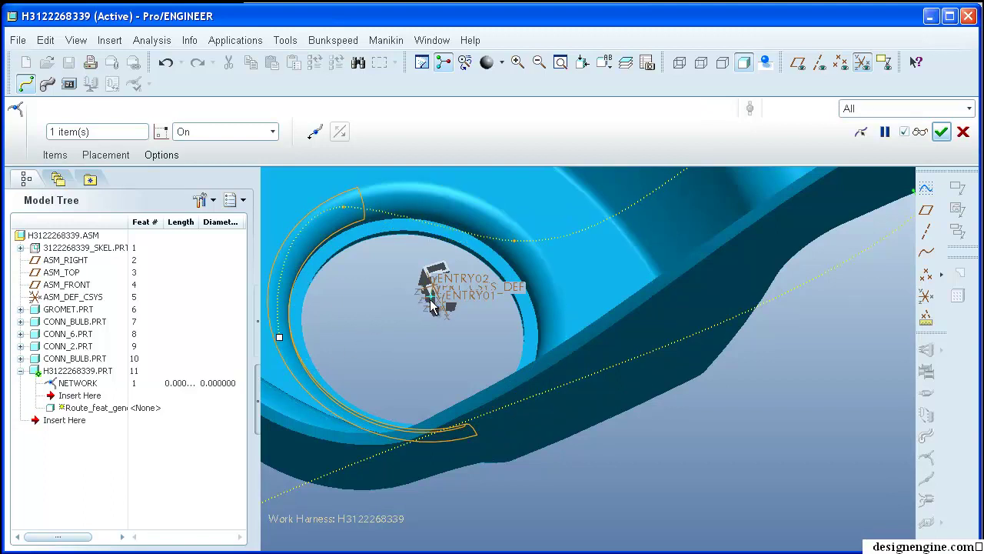
middle_click(338, 294)
- Confirm the route network, collapse H3122268339.PRT in the tree, and select the network wire
key("ctrl+d")
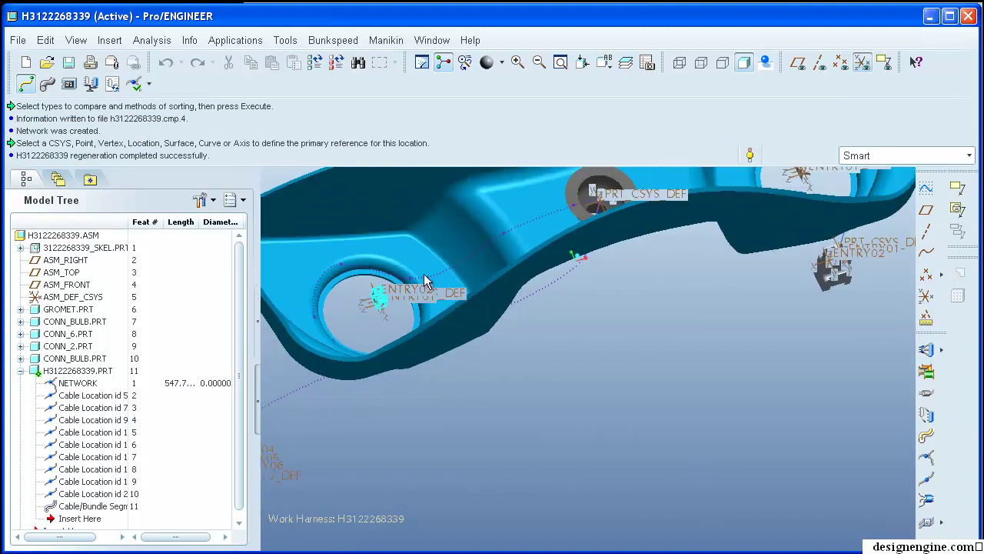
middle_click_drag(481, 285, 646, 435)
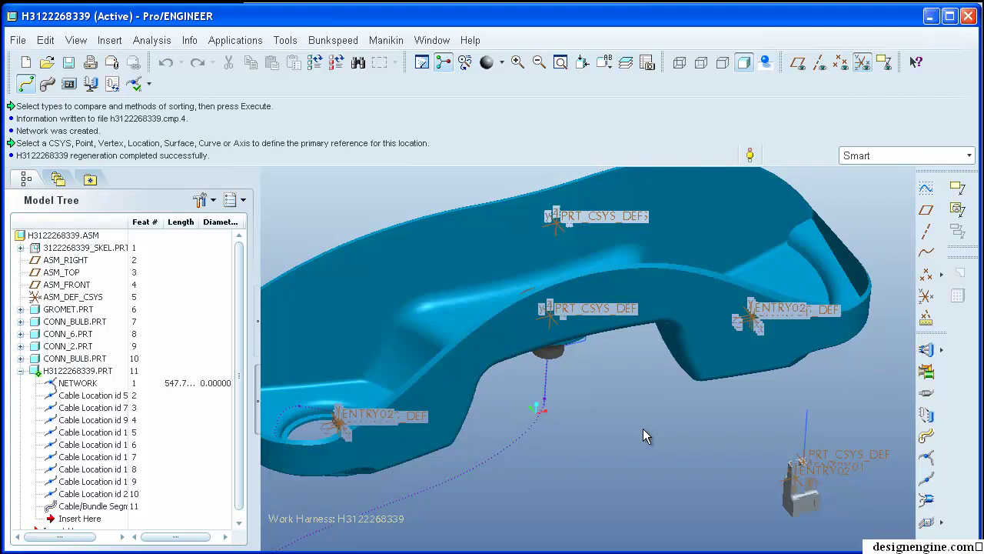
middle_click_drag(636, 427, 638, 444, "shift")
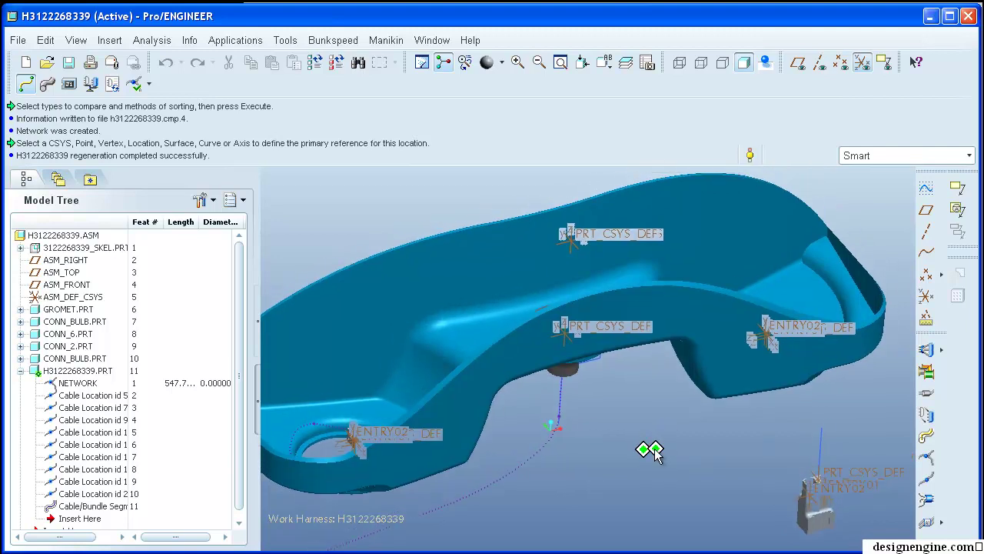
middle_click_drag(660, 433, 615, 397, "shift")
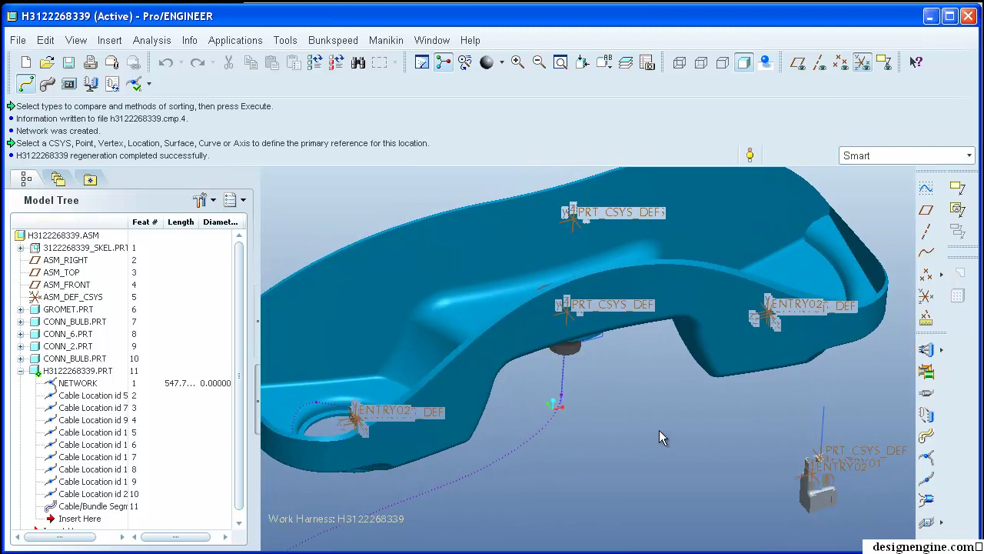
middle_click_drag(657, 436, 676, 446, "shift")
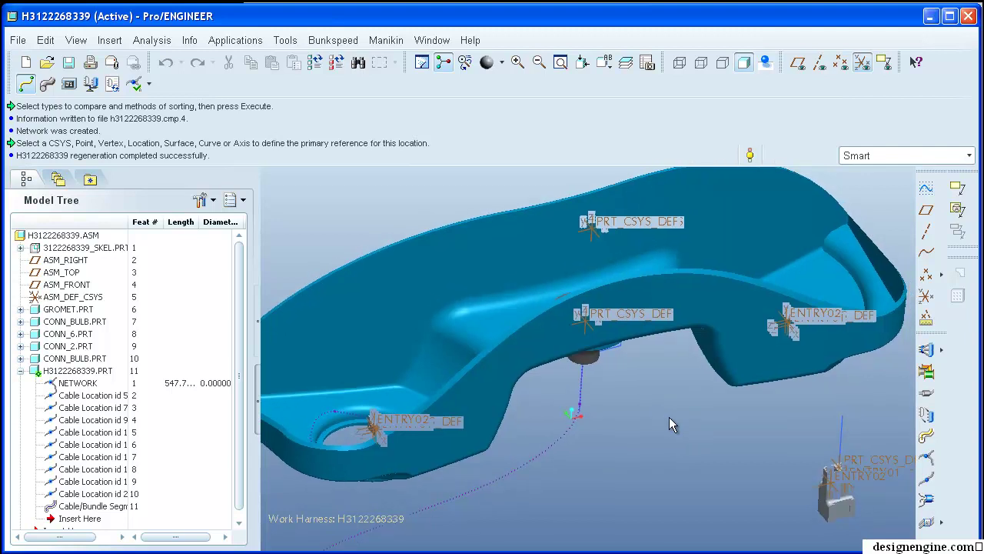
left_click(20, 371)
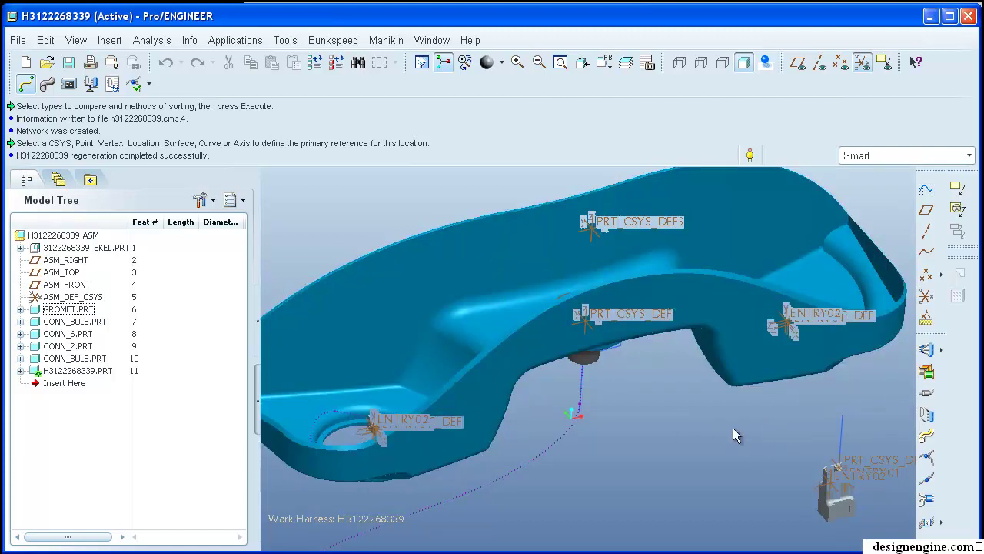
mouse_move(655, 443)
middle_mouse_down("shift")
mouse_move(585, 418)
mouse_move(655, 451)
mouse_move(655, 408)
middle_mouse_up("shift")
left_click(569, 400)
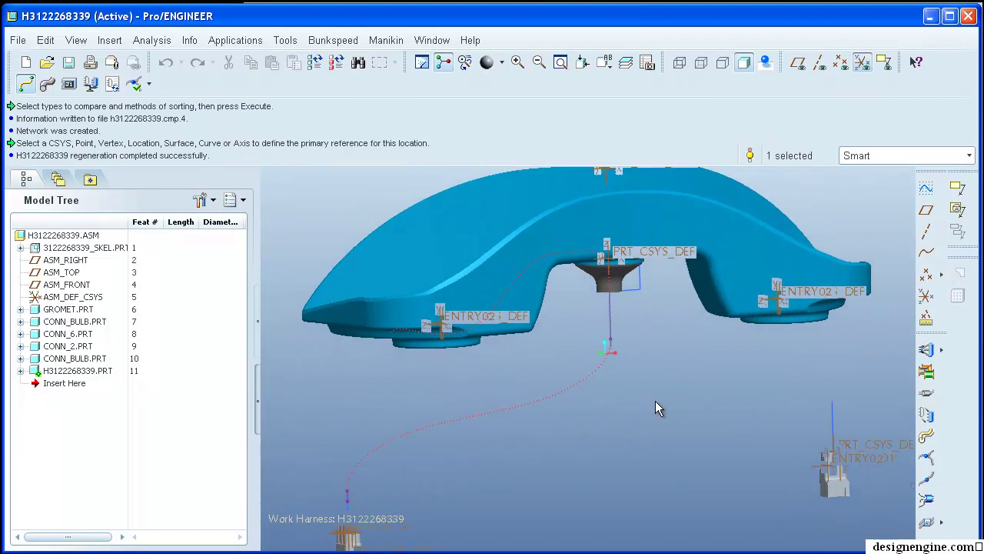
- Route further on the network, starting a new segment with locations at the connector
right_click(581, 380)
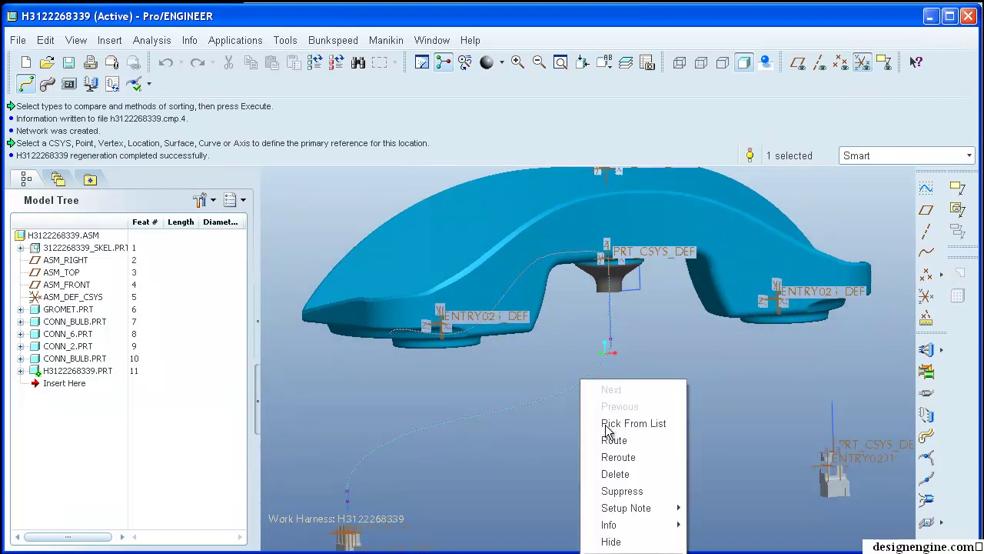
left_click(645, 440)
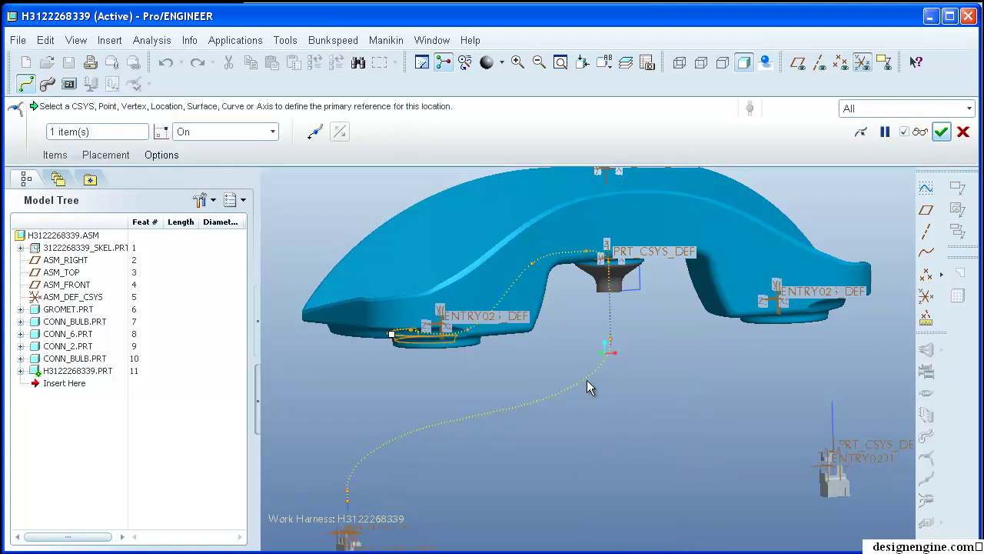
left_click(58, 158)
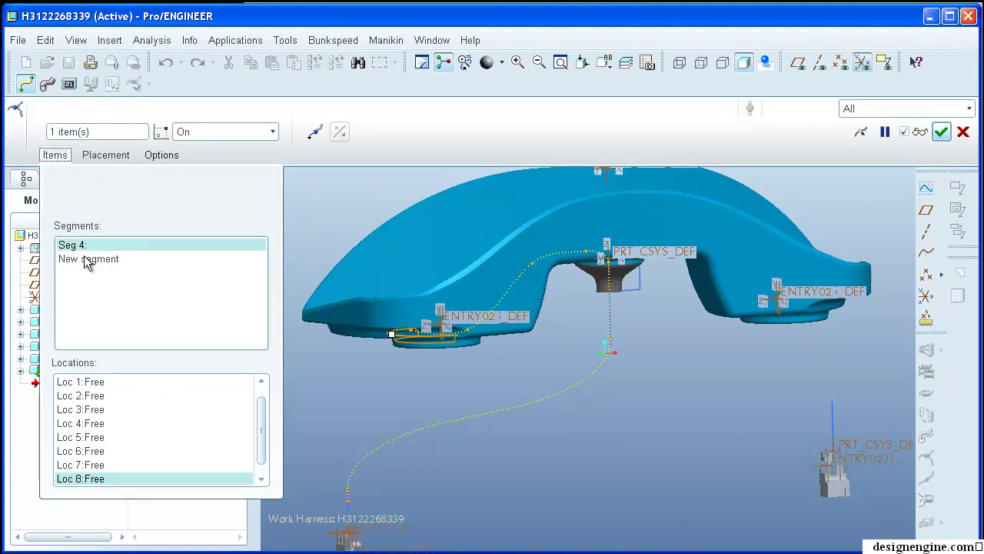
left_click(87, 260)
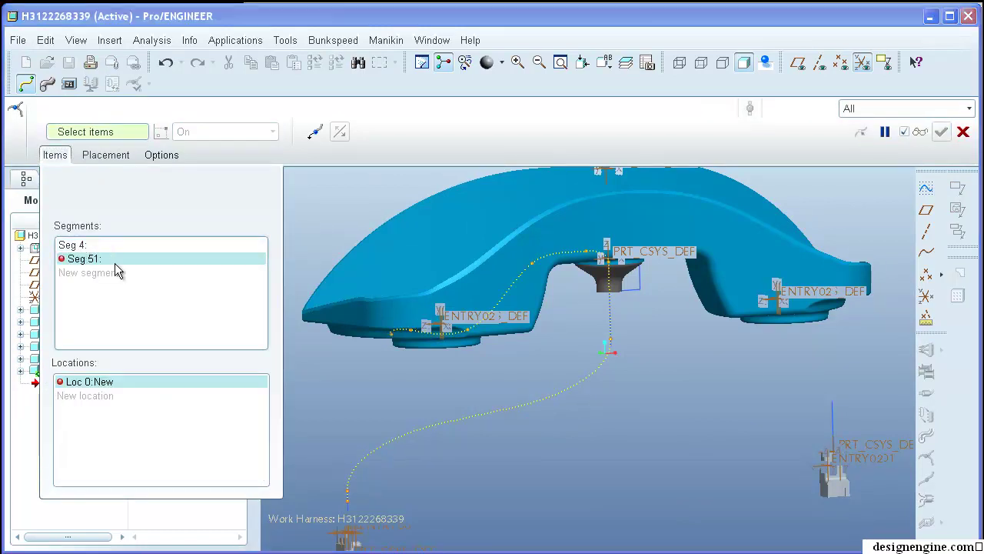
left_click(832, 440)
left_click(834, 397)
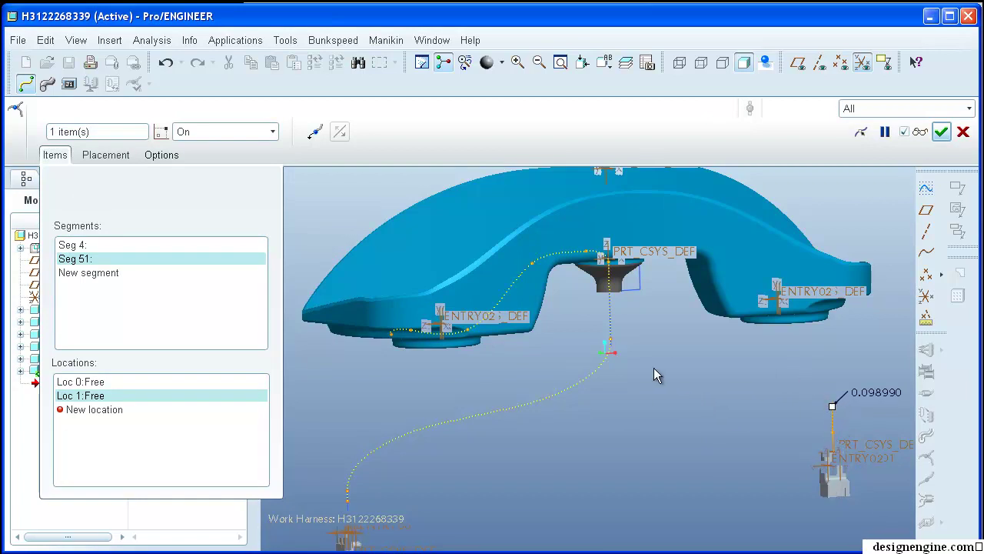
- Make the location depend on the sketch curve end and create the network
scroll(653, 374, "up", 5)
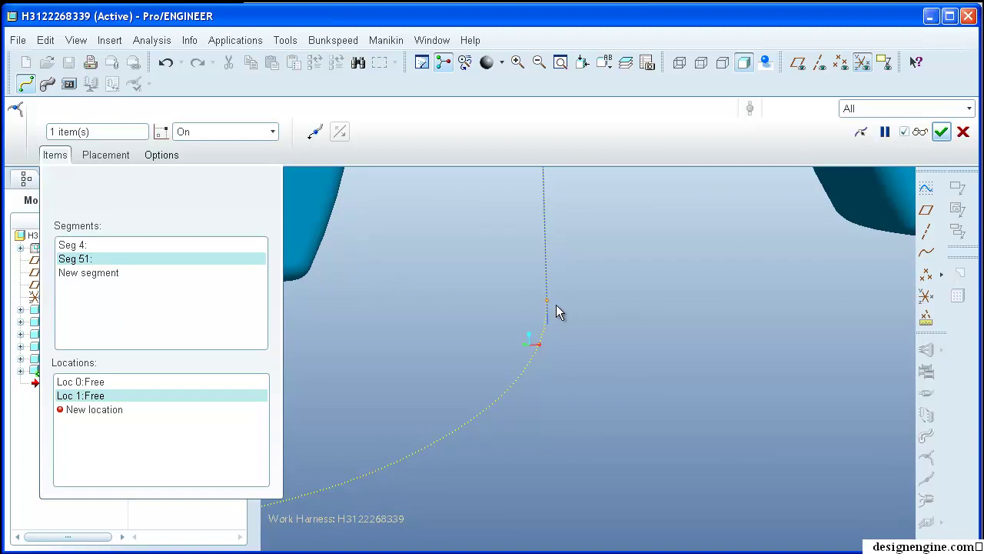
middle_click_drag(626, 294, 593, 276, "shift")
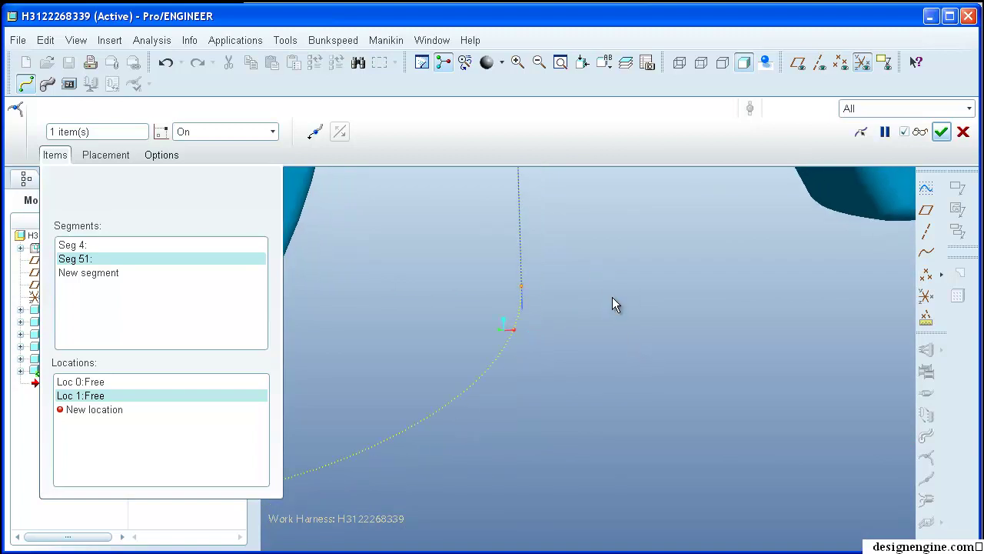
left_click(106, 155)
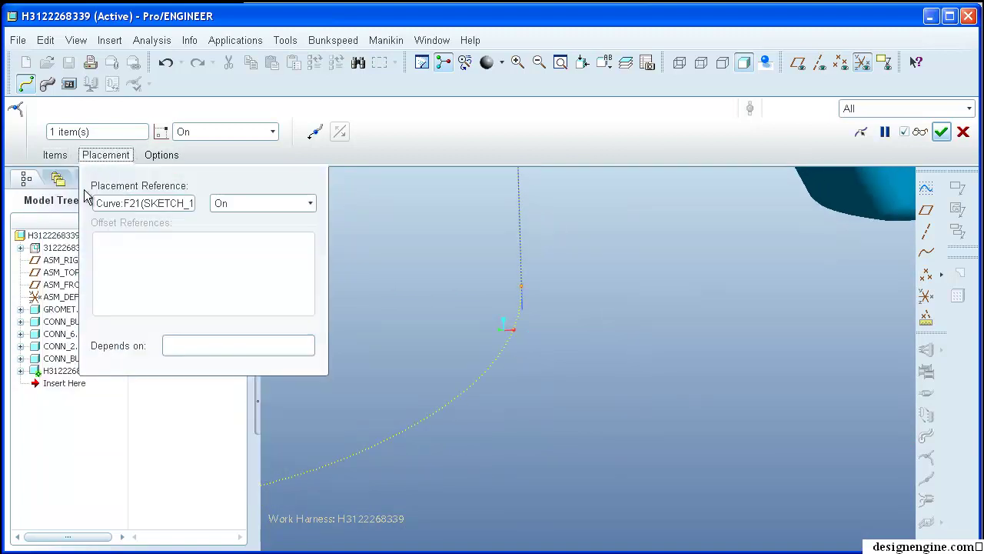
left_click(171, 346)
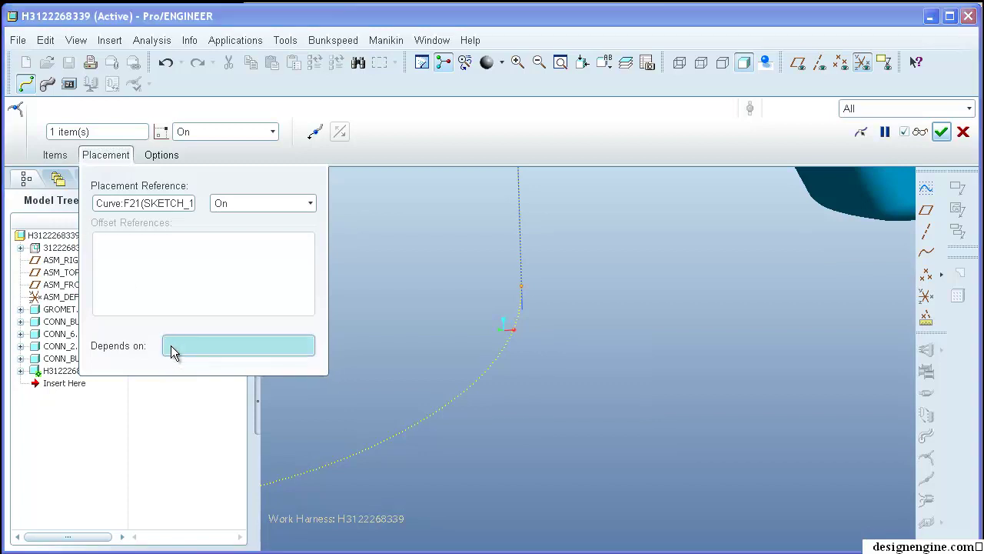
left_click(521, 286)
scroll(633, 318, "down", 3)
mouse_move(633, 318)
middle_mouse_down()
mouse_move(598, 371)
mouse_move(626, 321)
middle_mouse_up()
scroll(631, 319, "up", 3)
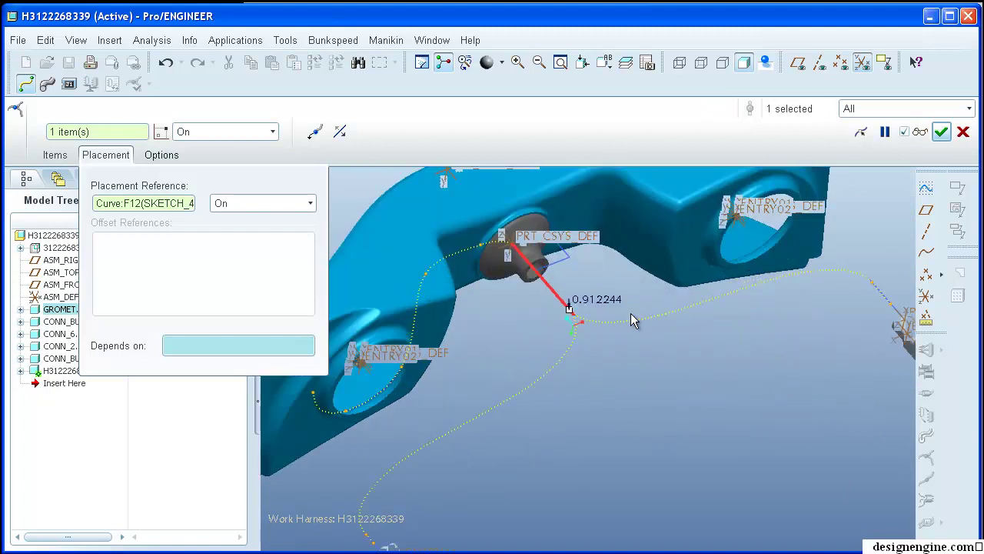
middle_click(746, 381)
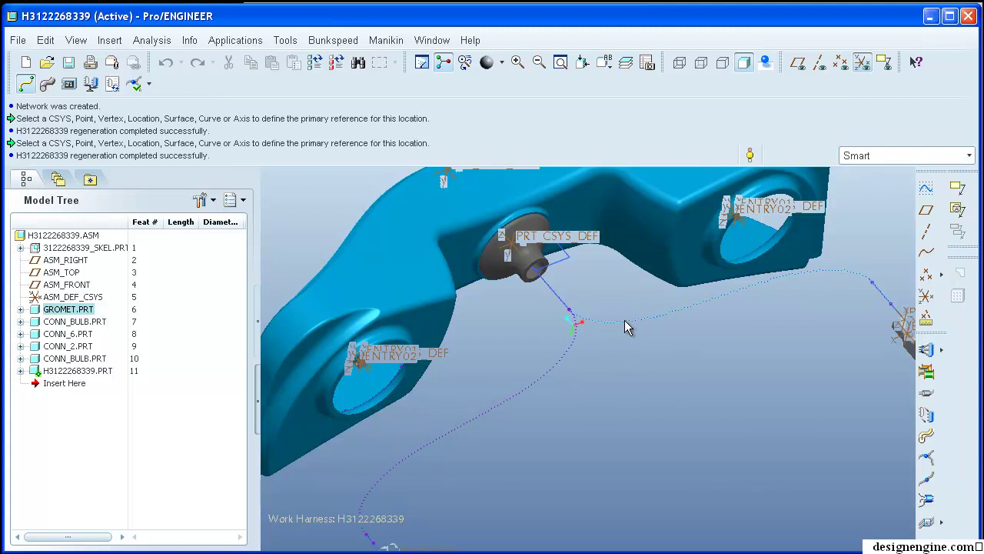
- Frame the bracket and start redefining the harness route network curve
scroll(624, 320, "up", 3)
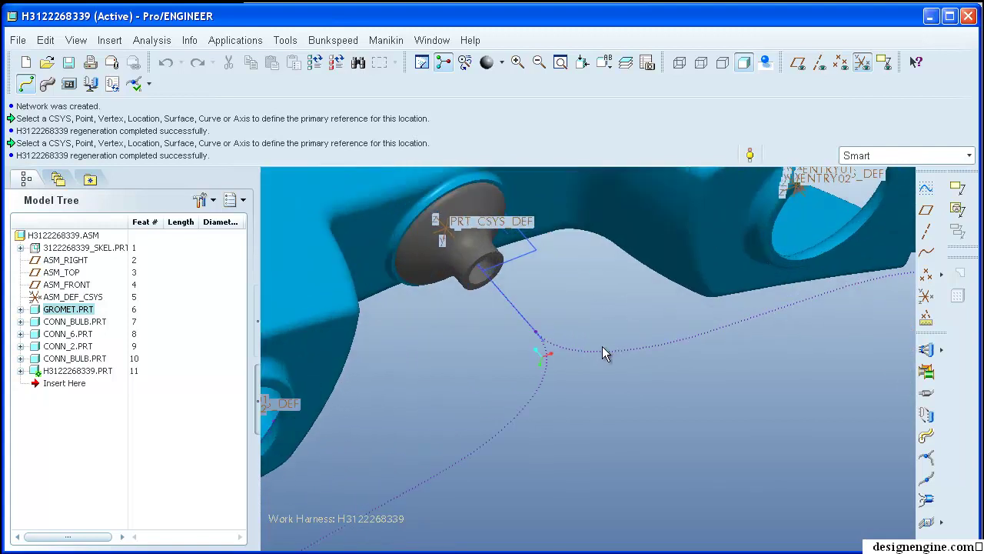
middle_click_drag(594, 348, 559, 333, "shift")
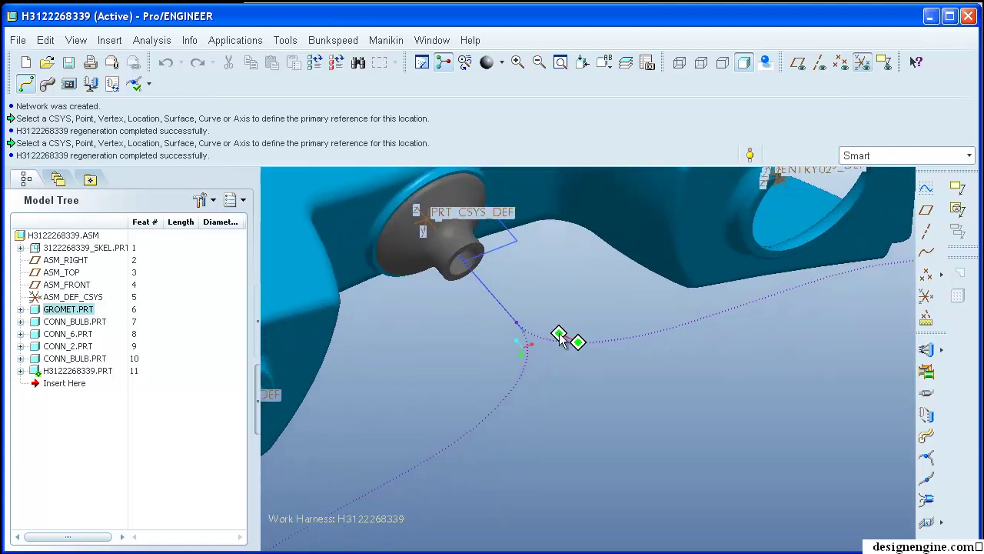
scroll(620, 413, "down", 3)
middle_click_drag(652, 404, 666, 377, "shift")
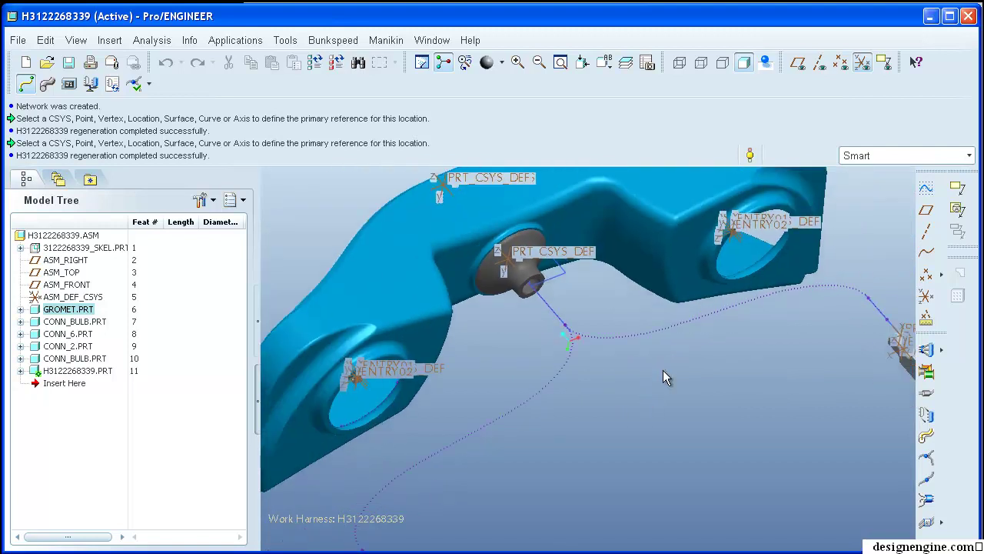
left_click(545, 382)
right_click(545, 382)
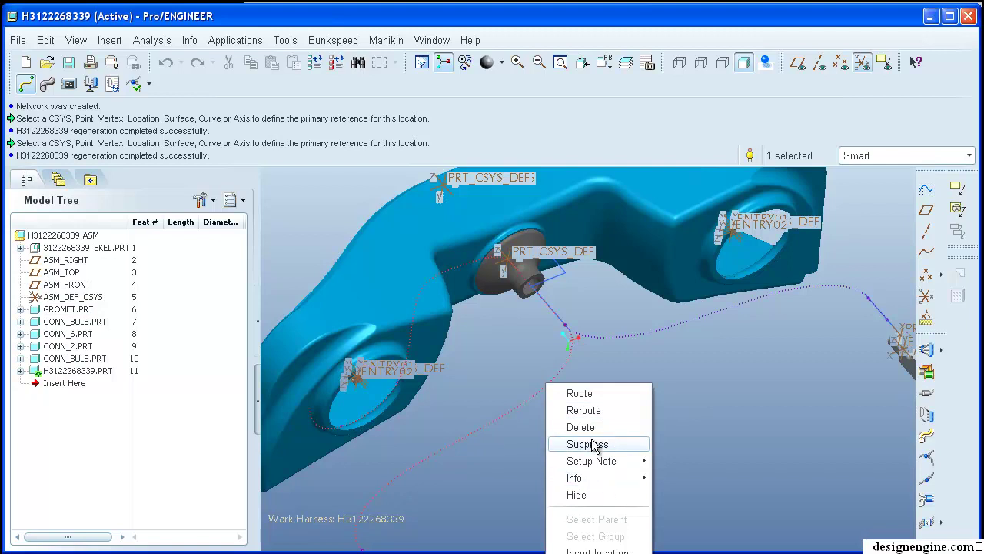
left_click(597, 392)
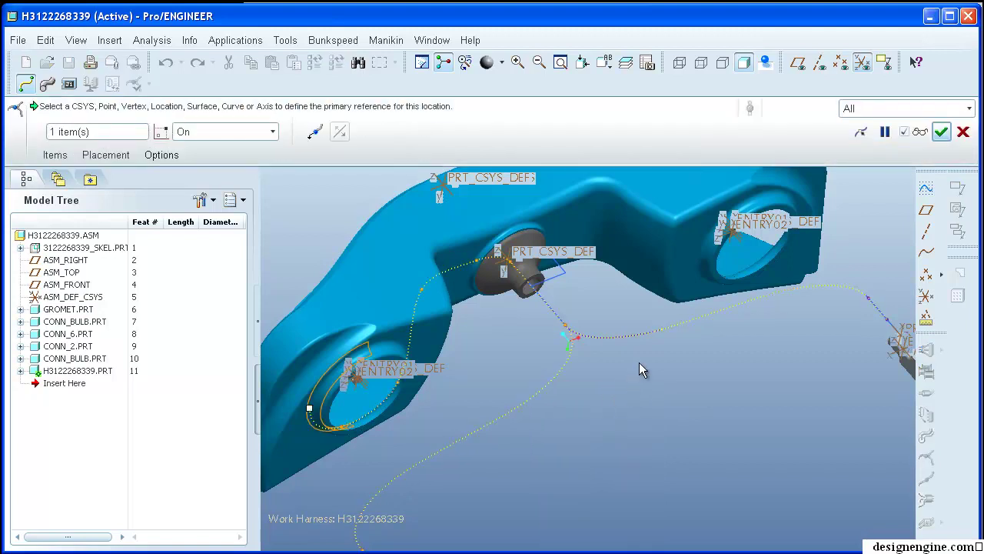
middle_click_drag(634, 355, 294, 260)
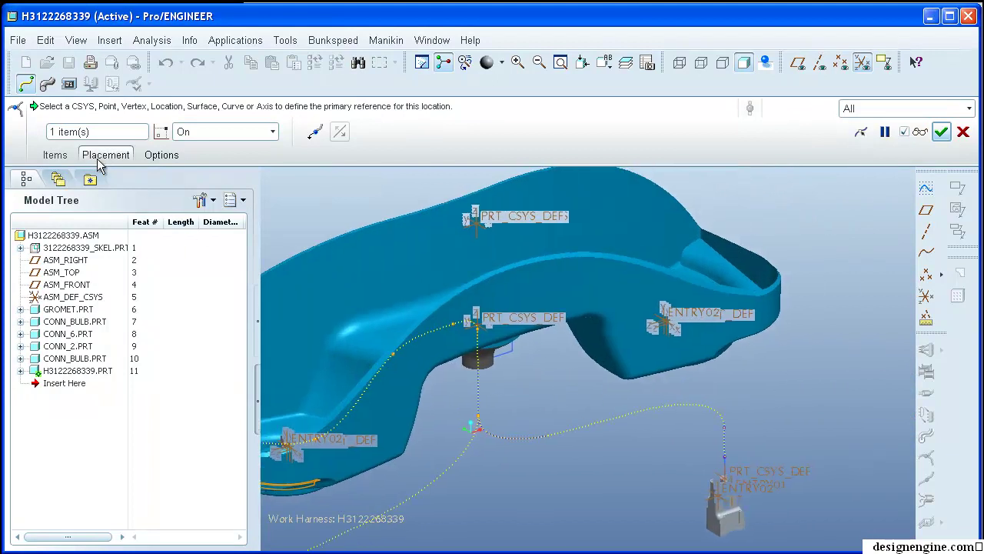
- Add a new network segment whose placement references the copied connector surface F5
left_click(55, 155)
left_click(68, 260)
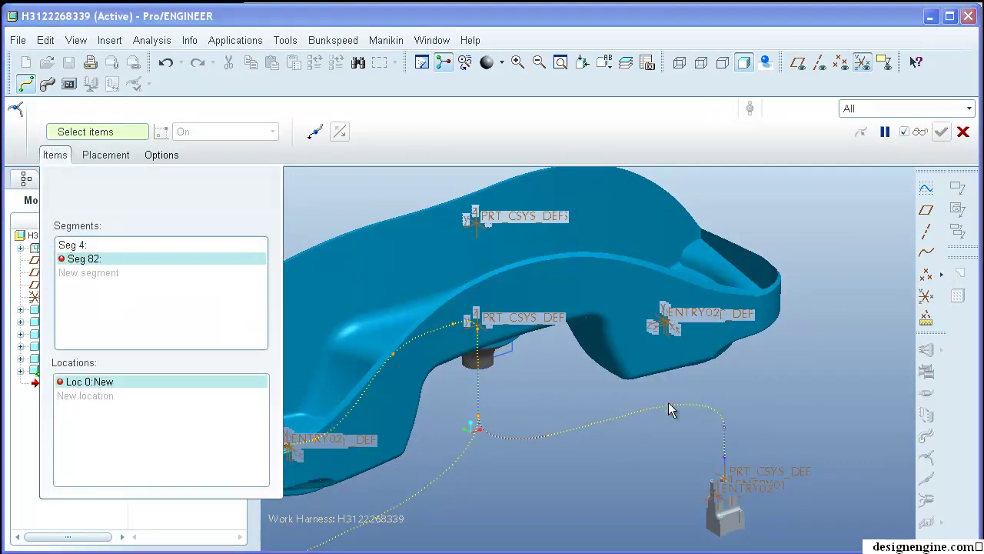
middle_click_drag(706, 392, 441, 328)
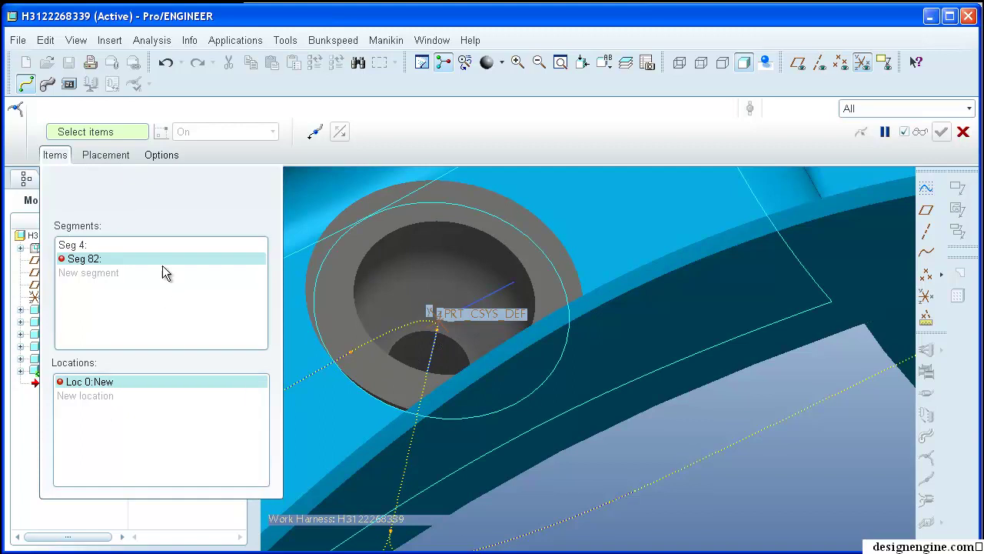
left_click(107, 156)
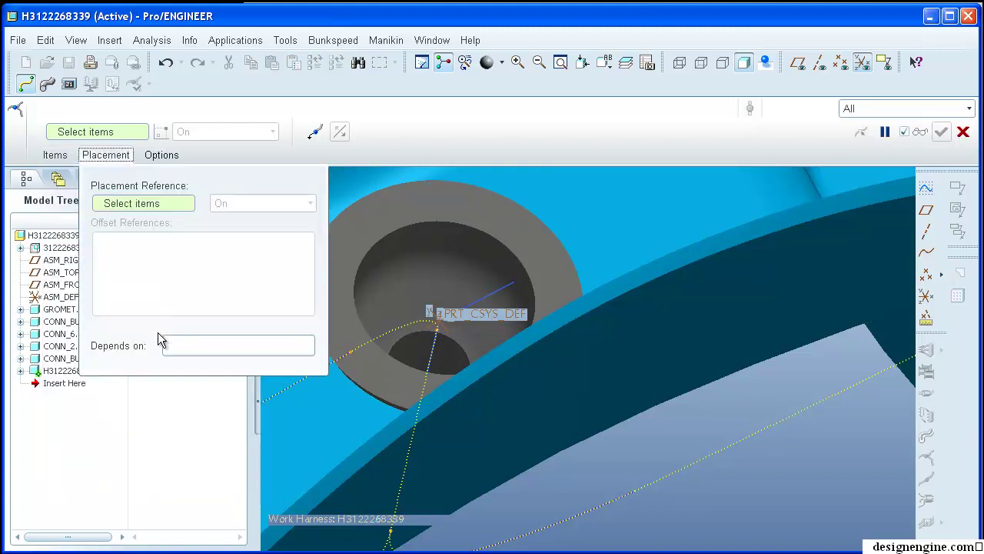
left_click(172, 346)
left_click(561, 240)
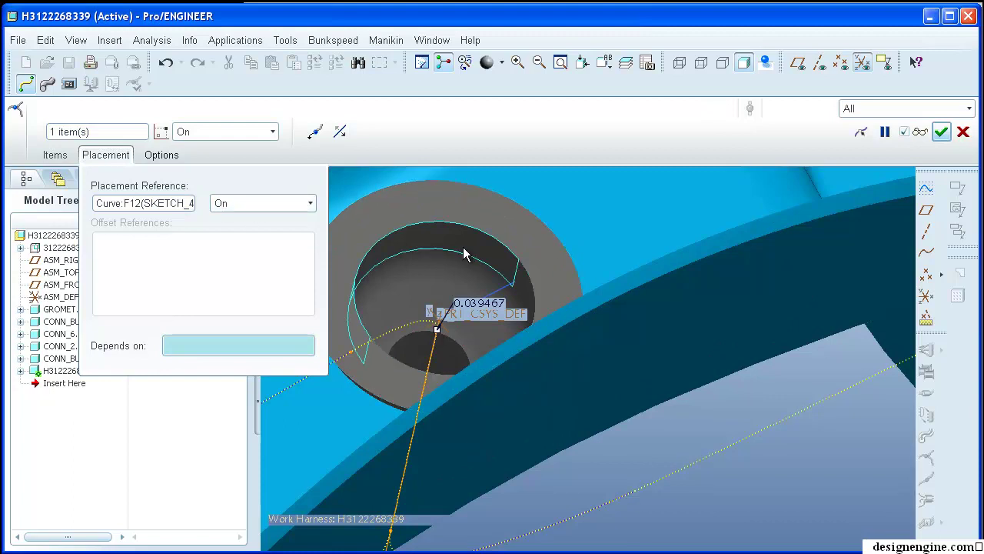
left_click(552, 230)
mouse_move(549, 205)
middle_mouse_down()
mouse_move(513, 289)
mouse_move(452, 304)
middle_mouse_up()
left_click(453, 308)
- Inspect the new location around the connector ring and regenerate the harness
middle_click_drag(598, 297, 800, 221)
scroll(795, 212, "up", 4)
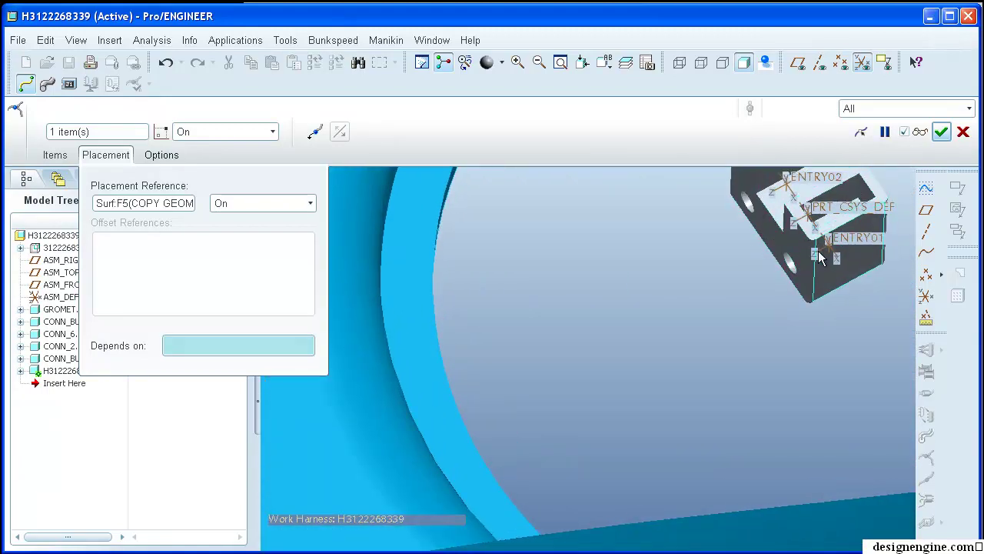
middle_click_drag(574, 330, 466, 476)
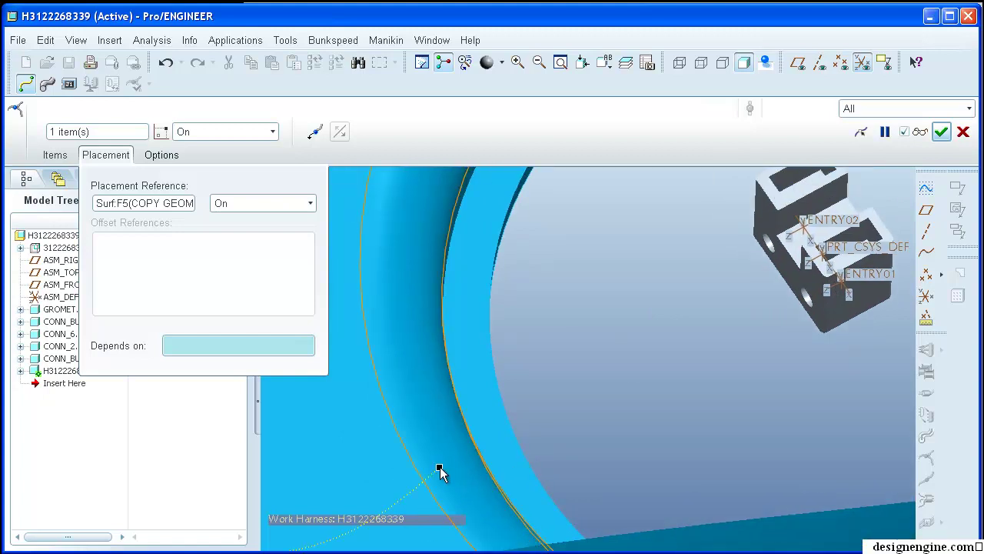
scroll(545, 424, "down", 5)
middle_click(550, 416)
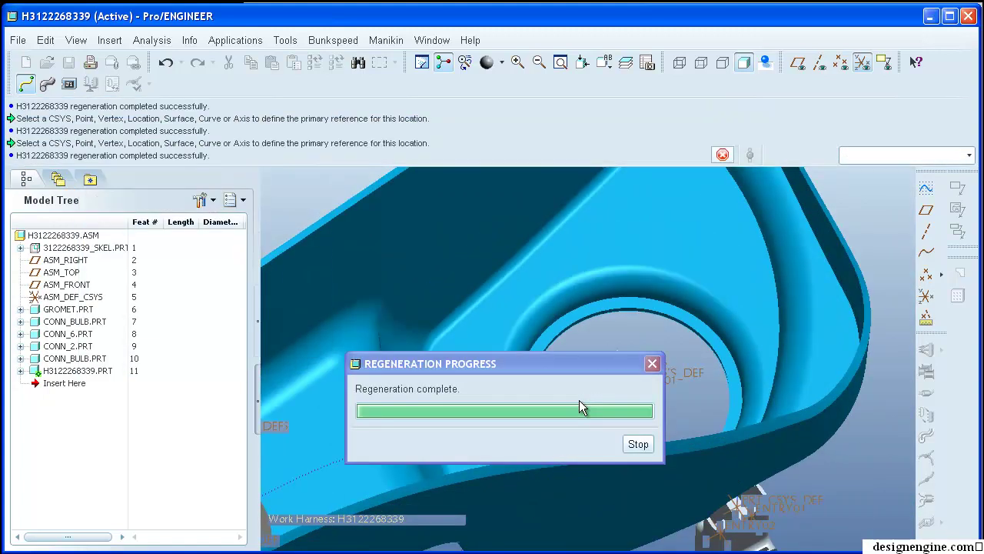
mouse_move(579, 399)
middle_mouse_down()
mouse_move(571, 249)
mouse_move(622, 315)
mouse_move(555, 355)
mouse_move(600, 376)
mouse_move(582, 413)
mouse_move(604, 420)
mouse_move(593, 397)
mouse_move(608, 400)
mouse_move(561, 336)
middle_mouse_up()
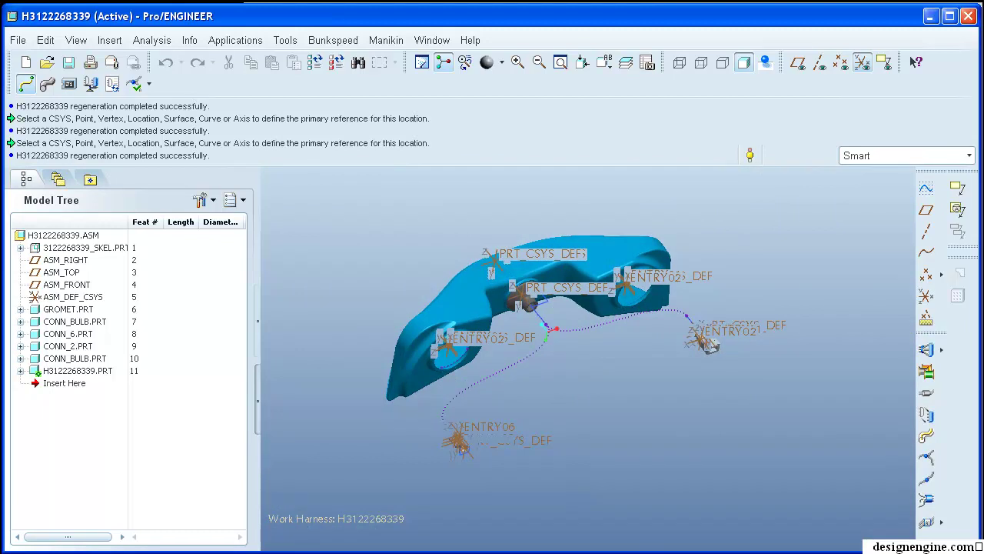
key("alt+Tab")
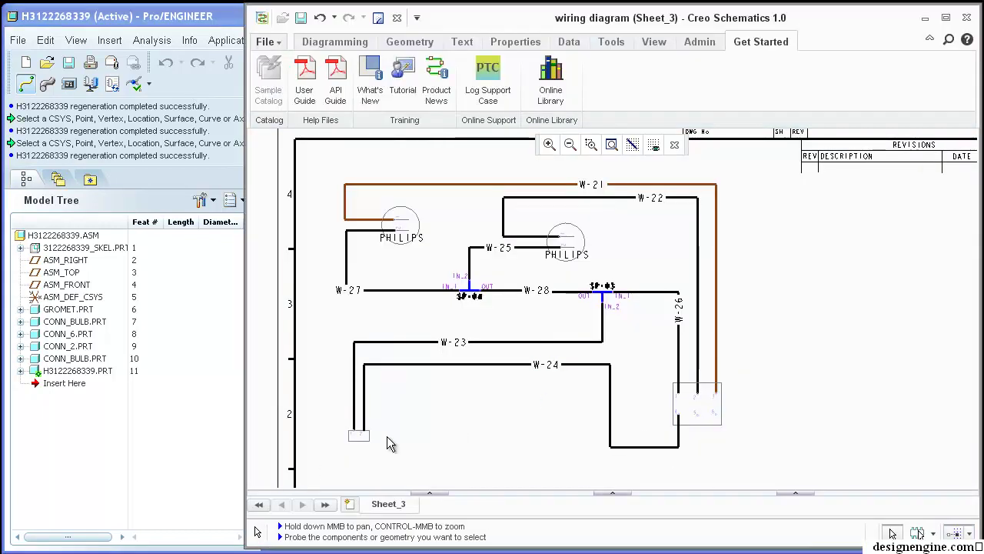
left_click(483, 368)
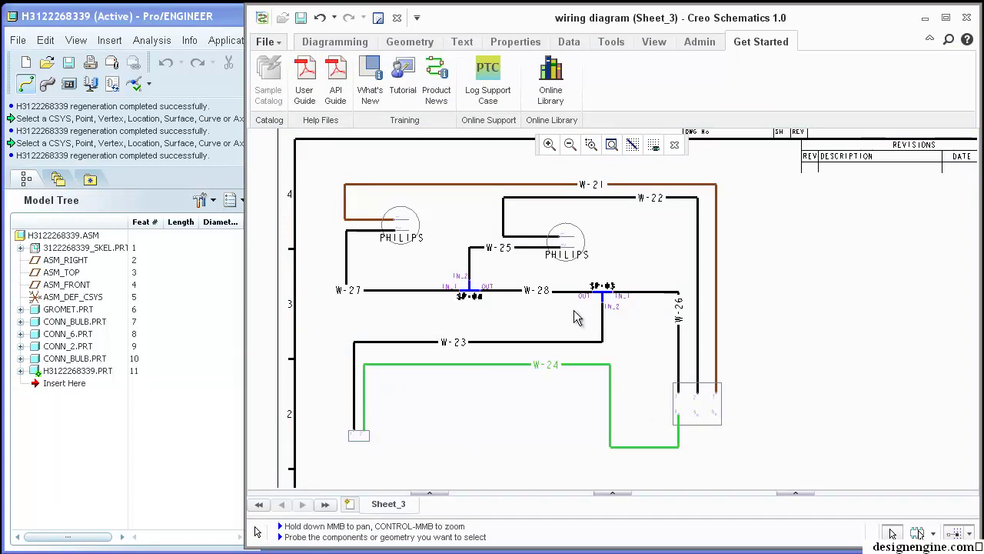
left_click(212, 34)
middle_click_drag(498, 347, 615, 362)
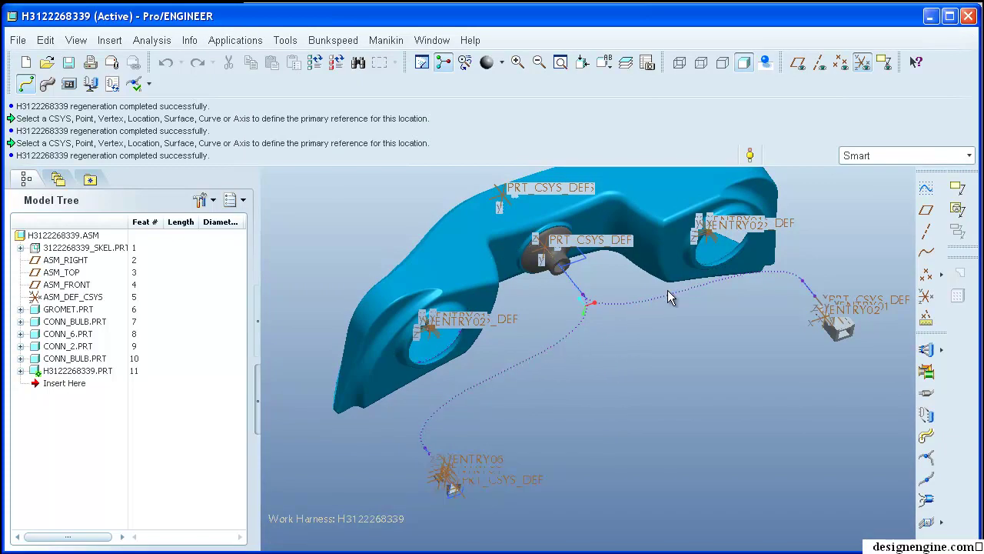
left_click(726, 297)
middle_click_drag(725, 296, 727, 332, "shift")
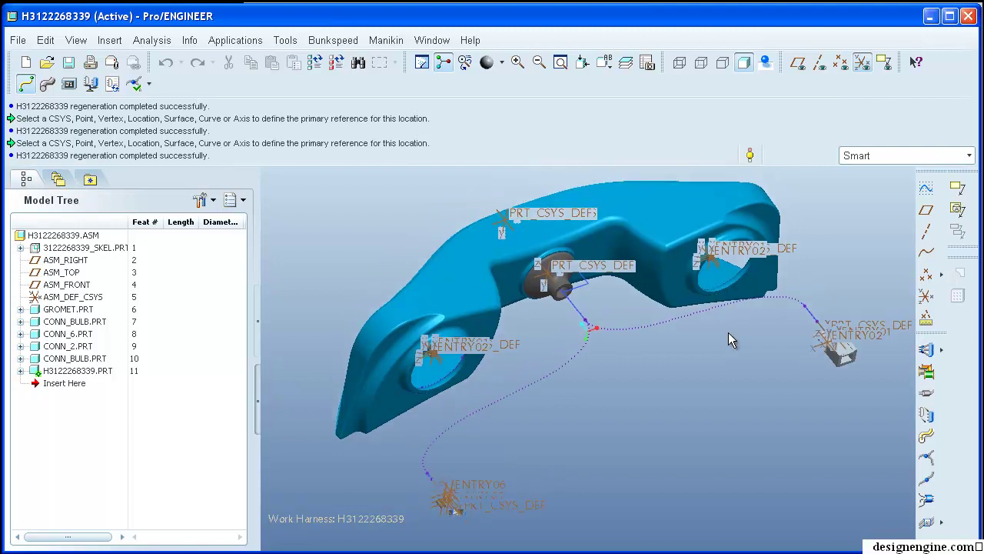
middle_click_drag(719, 371, 723, 399, "shift")
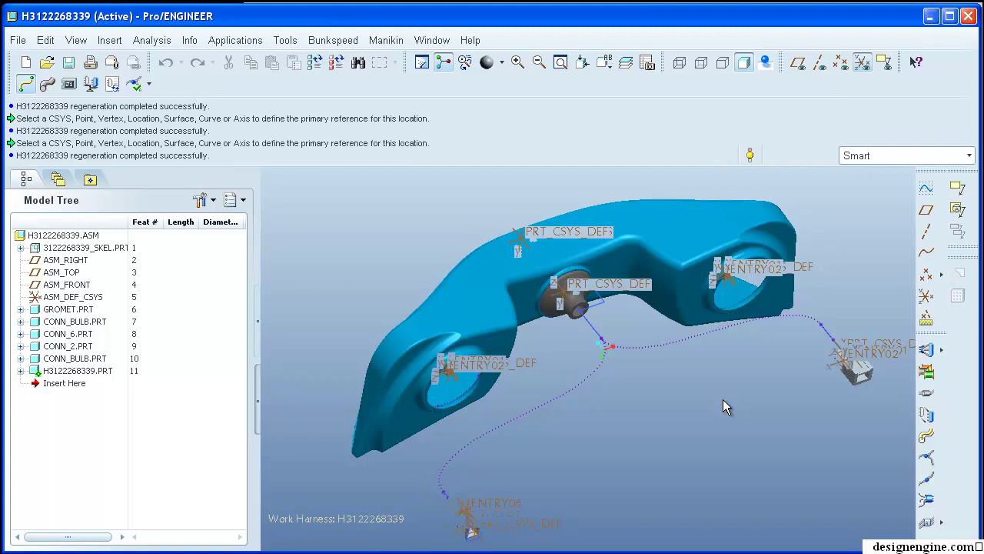
middle_click_drag(685, 402, 671, 386)
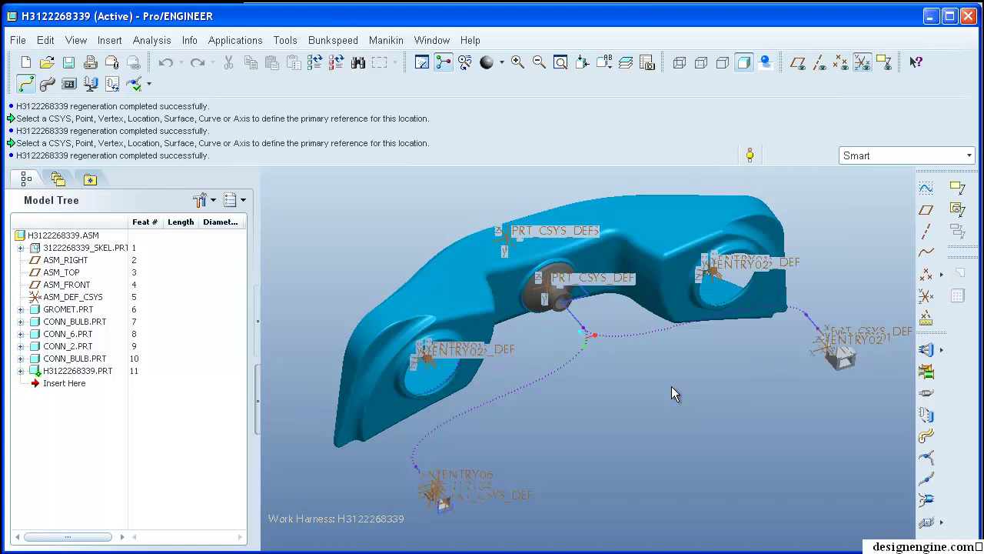
mouse_move(643, 430)
middle_mouse_down()
mouse_move(653, 408)
mouse_move(641, 434)
mouse_move(686, 439)
middle_mouse_up()
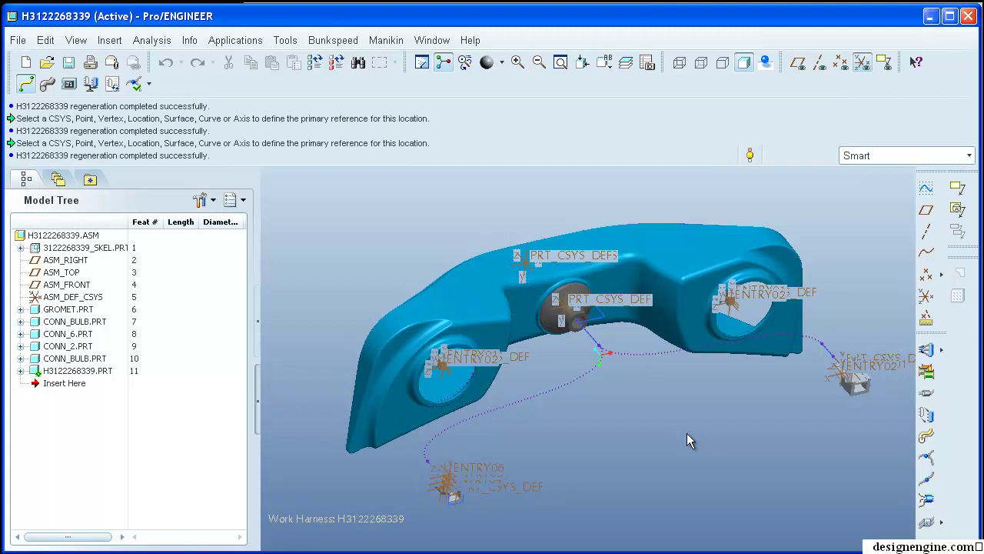
middle_click_drag(674, 434, 666, 401, "shift")
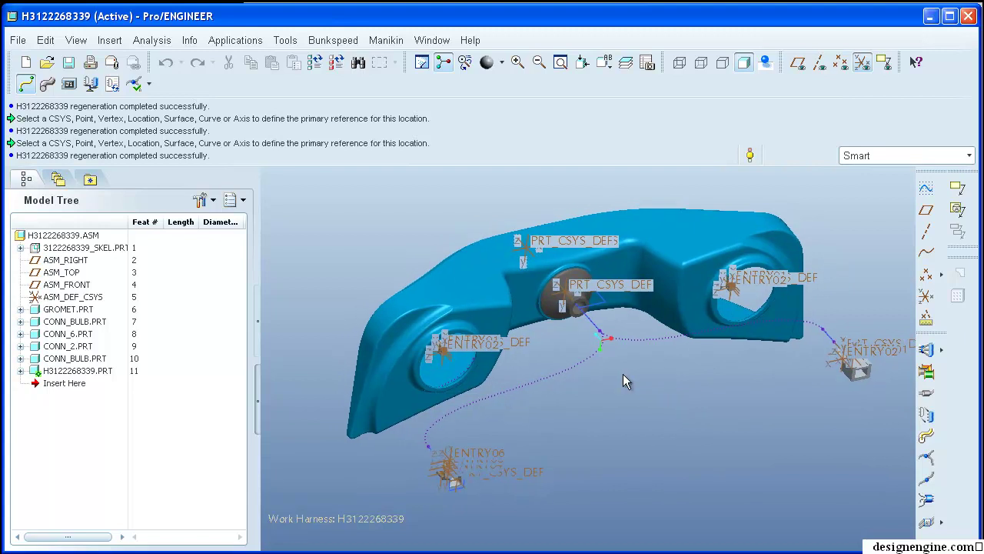
middle_click_drag(678, 444, 695, 427, "shift")
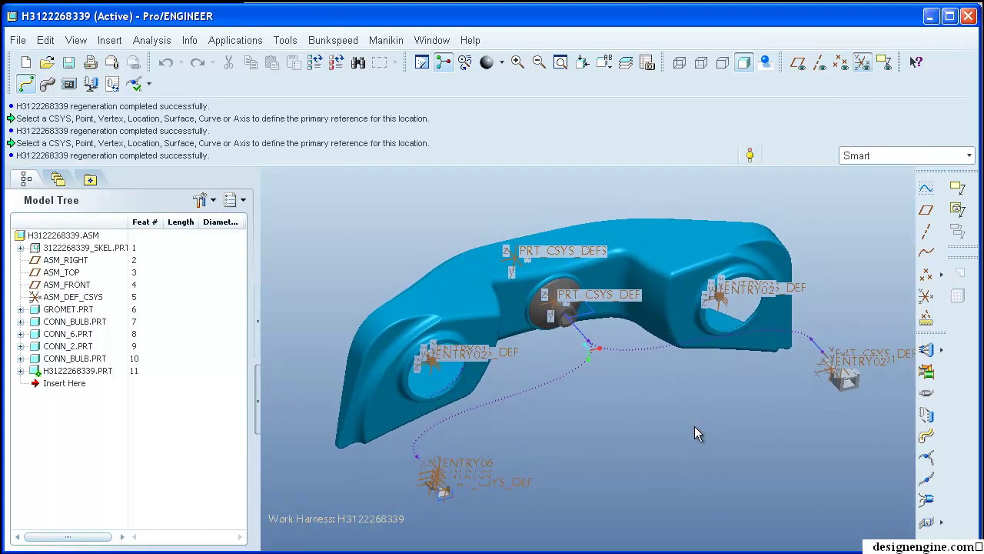
- Start Route Cables, letting Auto Designator assign the logical references first
left_click(927, 437)
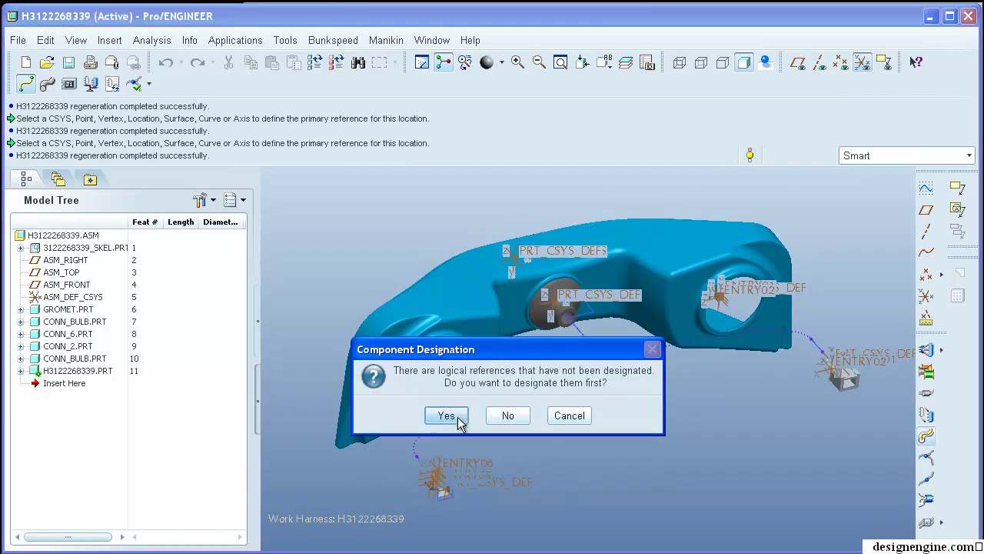
left_click(444, 414)
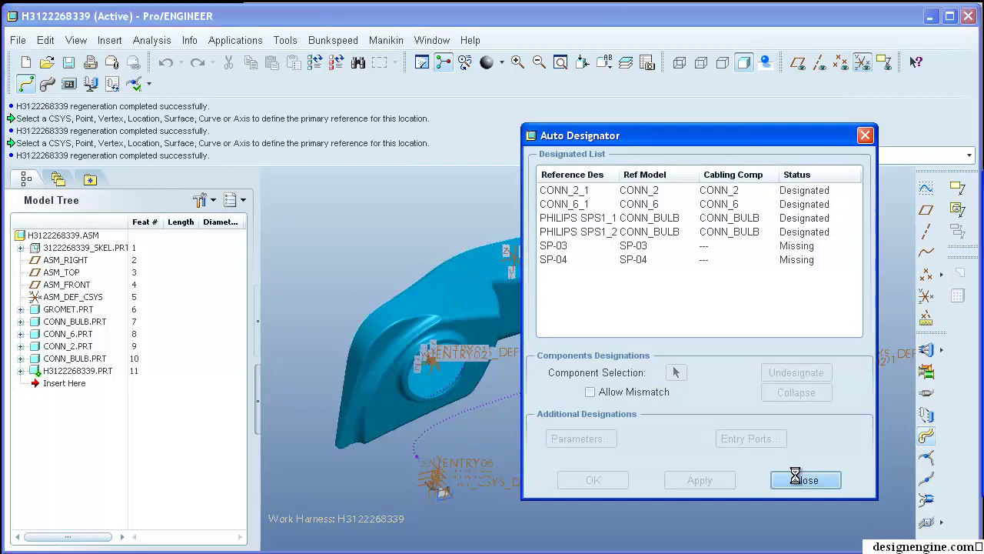
left_click(799, 479)
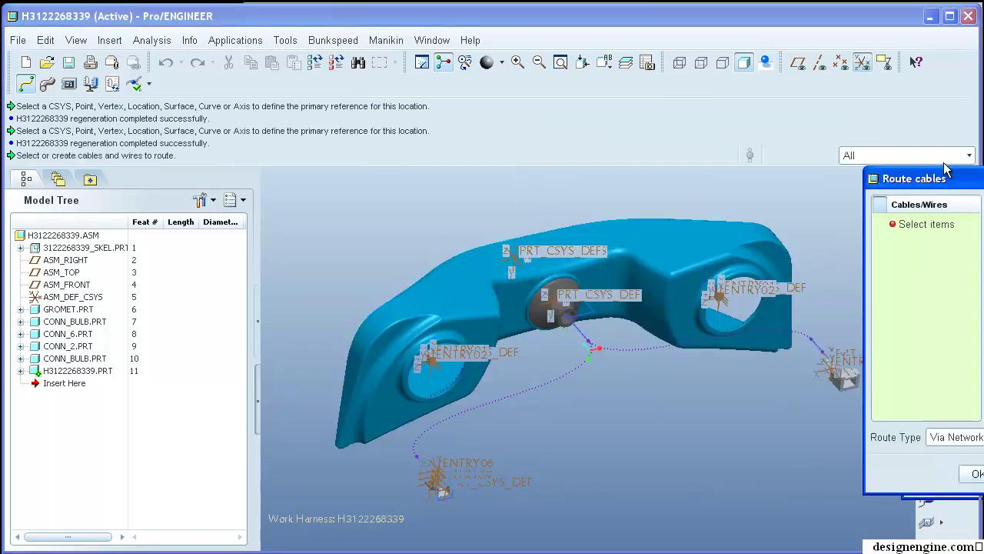
left_click_drag(867, 150, 538, 93)
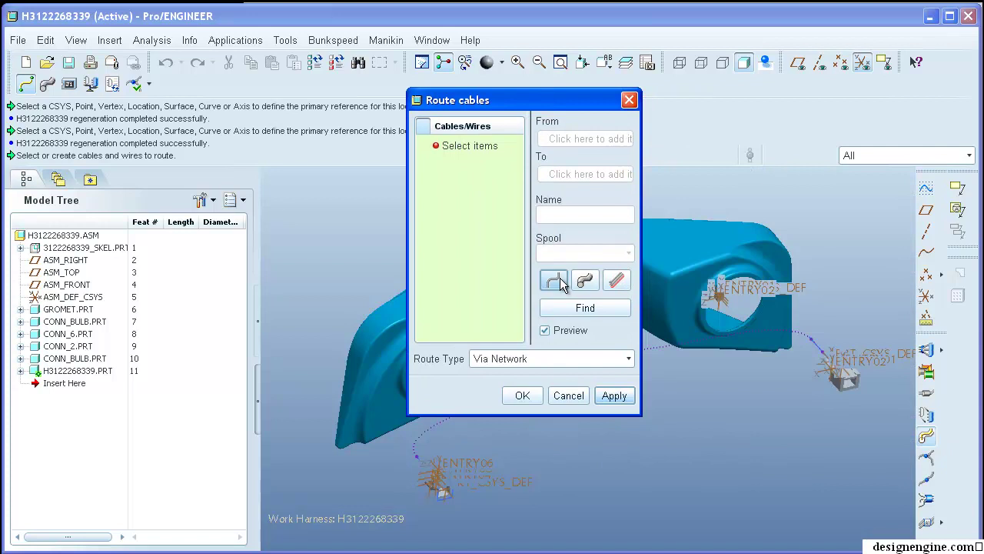
- Find wires W-21 through W-28, move all eight to the selected list, and confirm
left_click(575, 309)
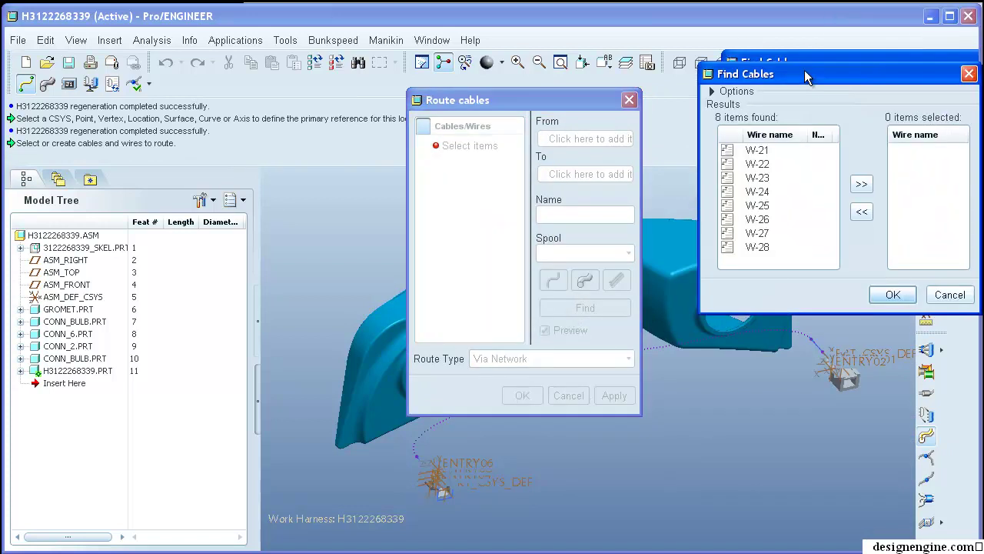
left_click_drag(797, 77, 787, 73)
left_click(746, 152)
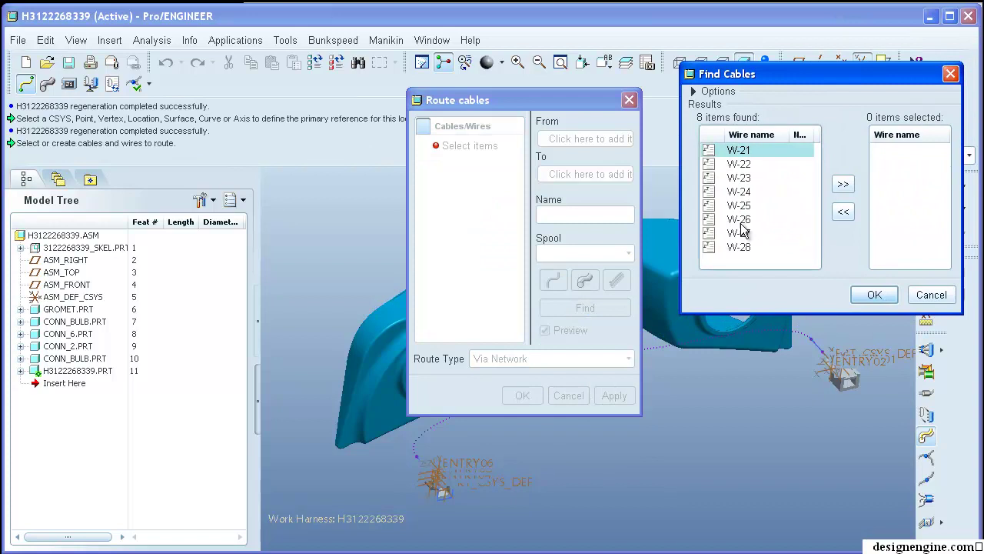
left_click(722, 250, "shift")
left_click(843, 186)
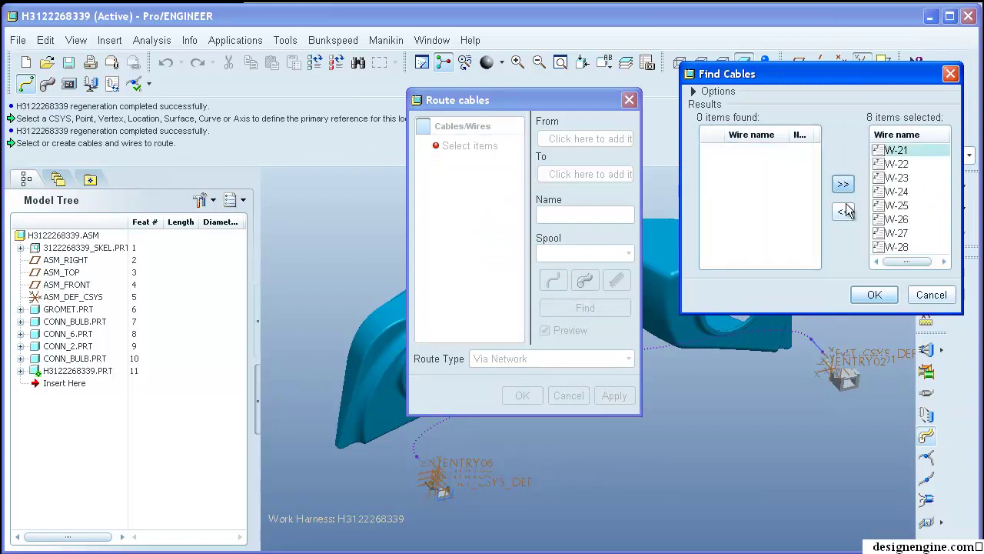
left_click(875, 296)
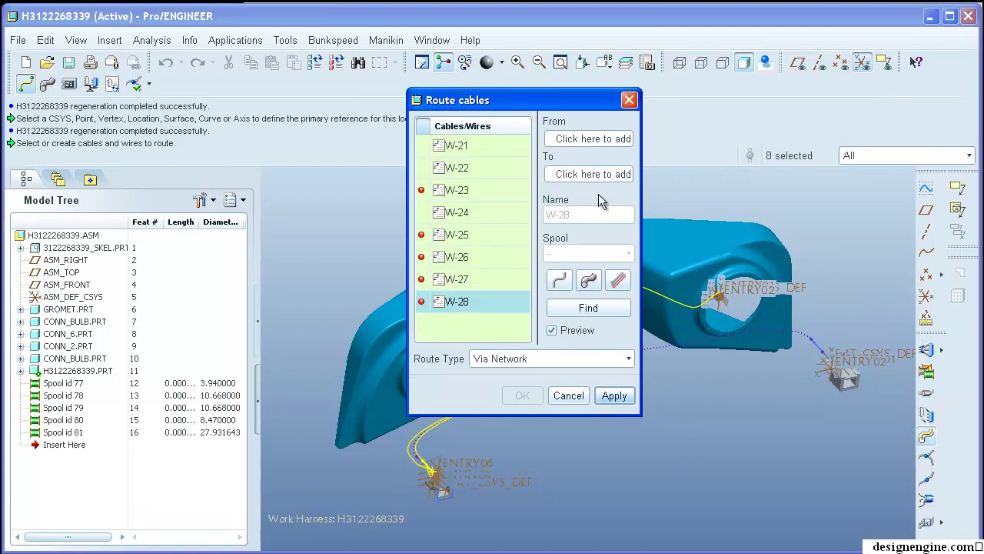
- Apply routing of W-21, W-22 and W-24 through the network, keeping the routing session open
left_click_drag(545, 101, 228, 114)
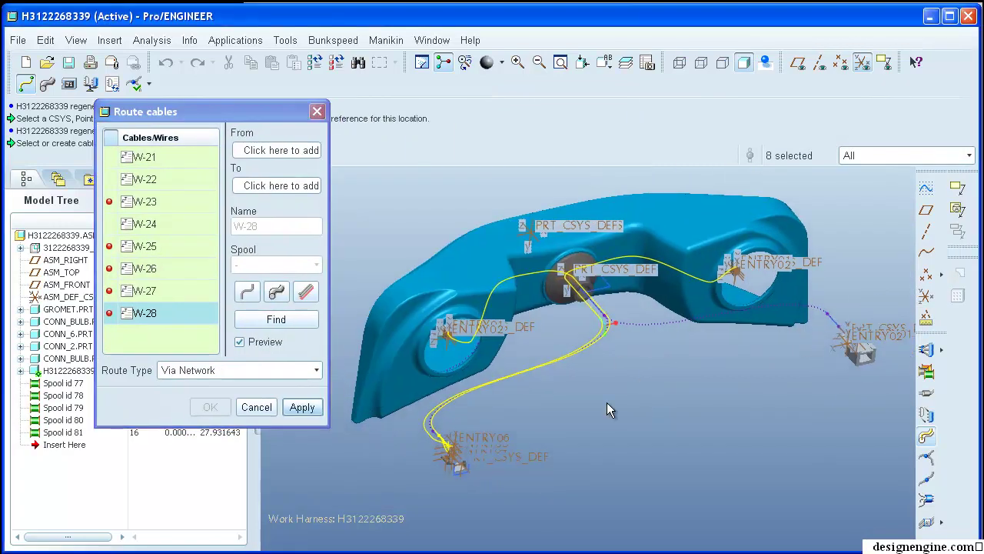
scroll(596, 264, "up", 3)
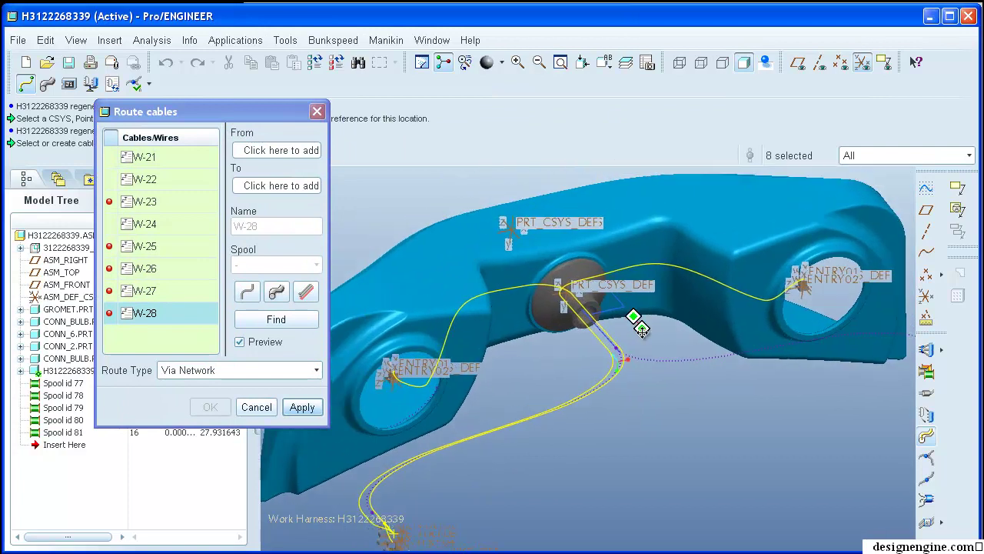
middle_click_drag(658, 484, 599, 468)
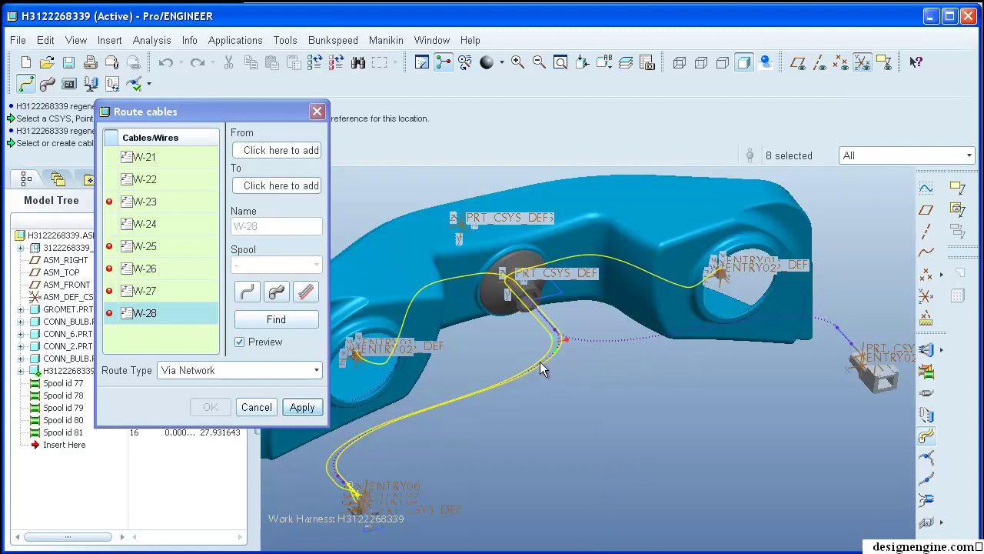
middle_click_drag(667, 408, 701, 428)
left_click(305, 408)
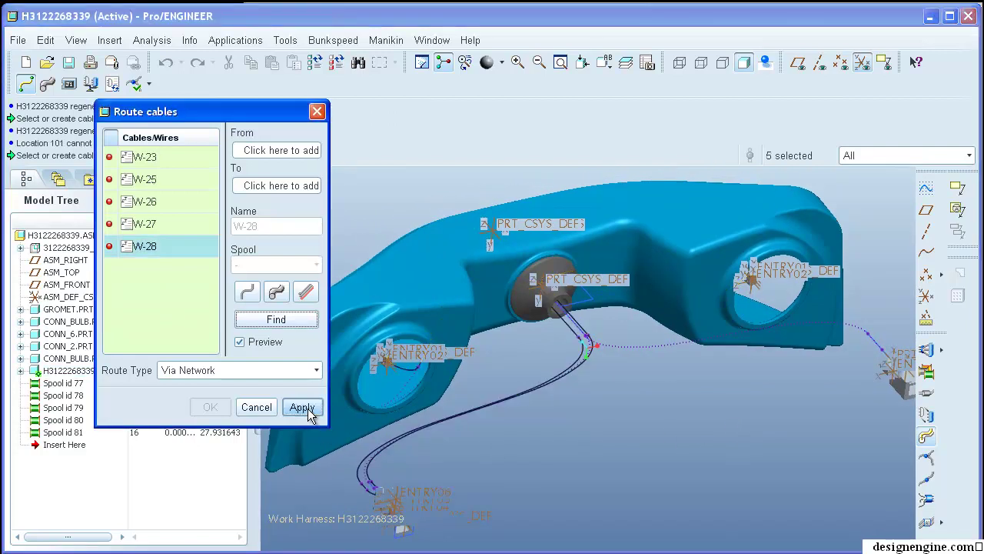
left_click(317, 113)
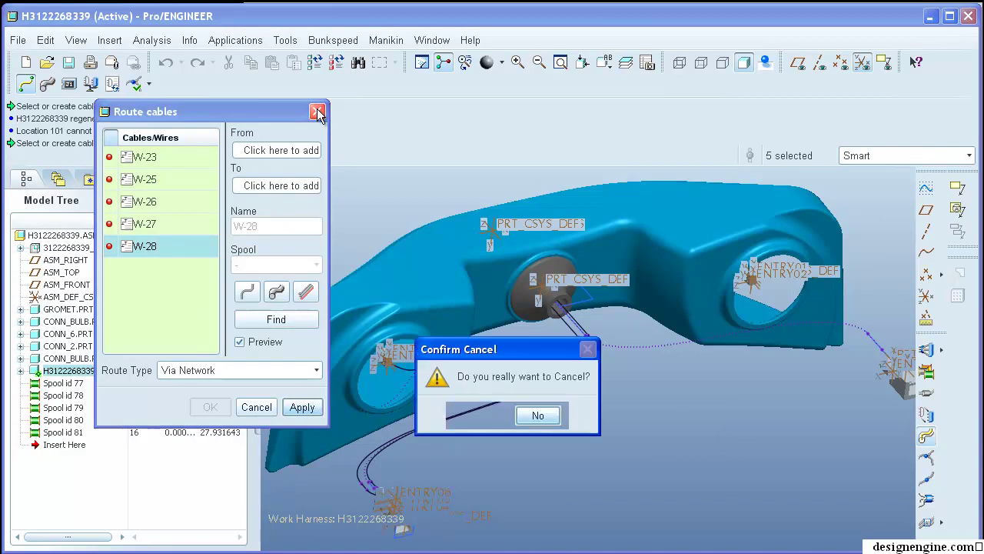
left_click(552, 418)
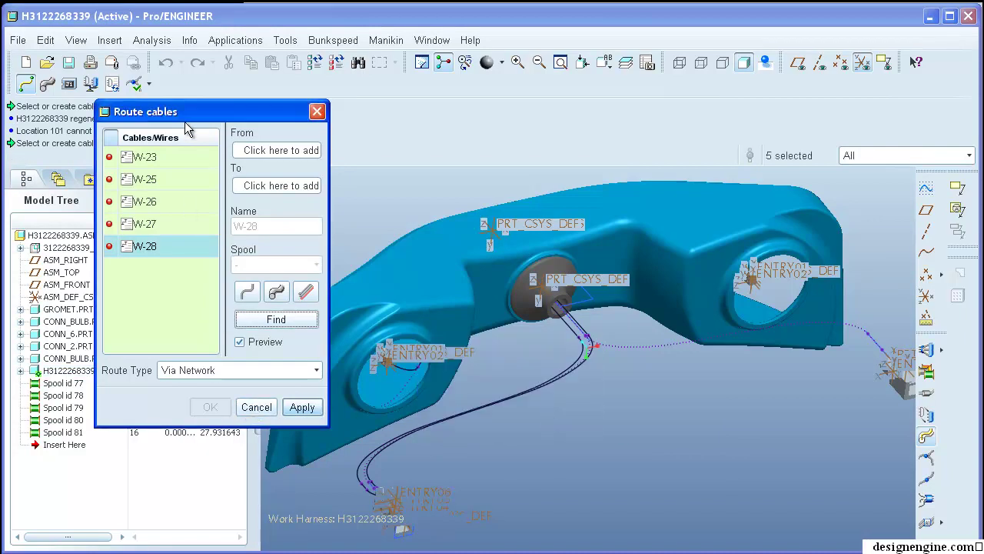
left_click_drag(191, 117, 893, 175)
- Display routed wires as thick grey cables, then cancel the Route Cables session
left_click(47, 83)
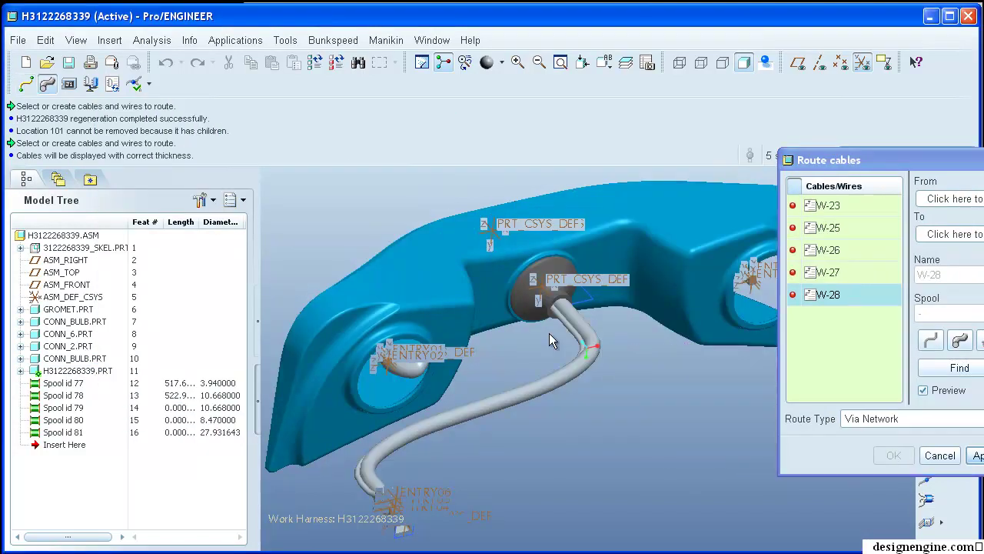
mouse_move(657, 406)
middle_mouse_down()
mouse_move(655, 426)
mouse_move(643, 392)
mouse_move(651, 404)
mouse_move(641, 398)
mouse_move(632, 408)
mouse_move(641, 412)
middle_mouse_up()
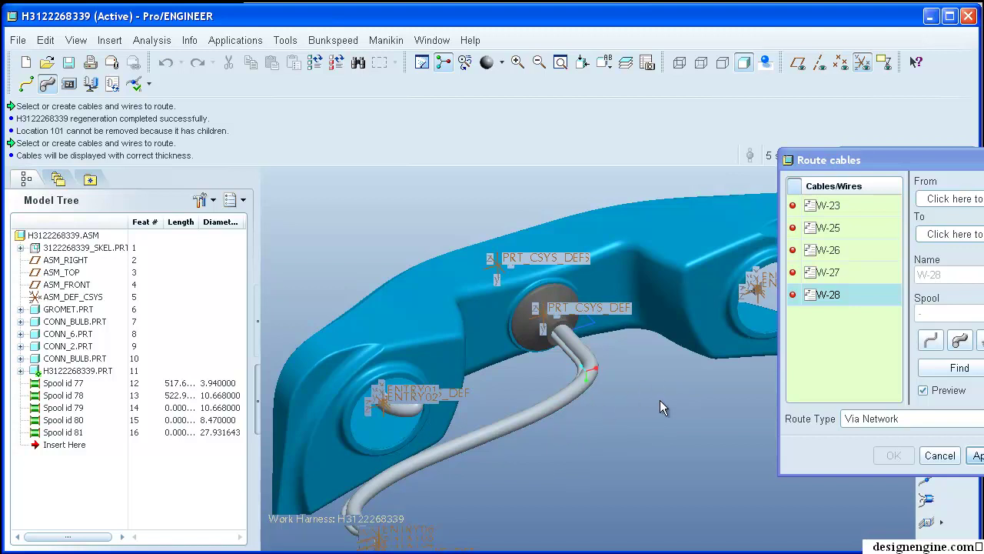
left_click(940, 455)
left_click(531, 415)
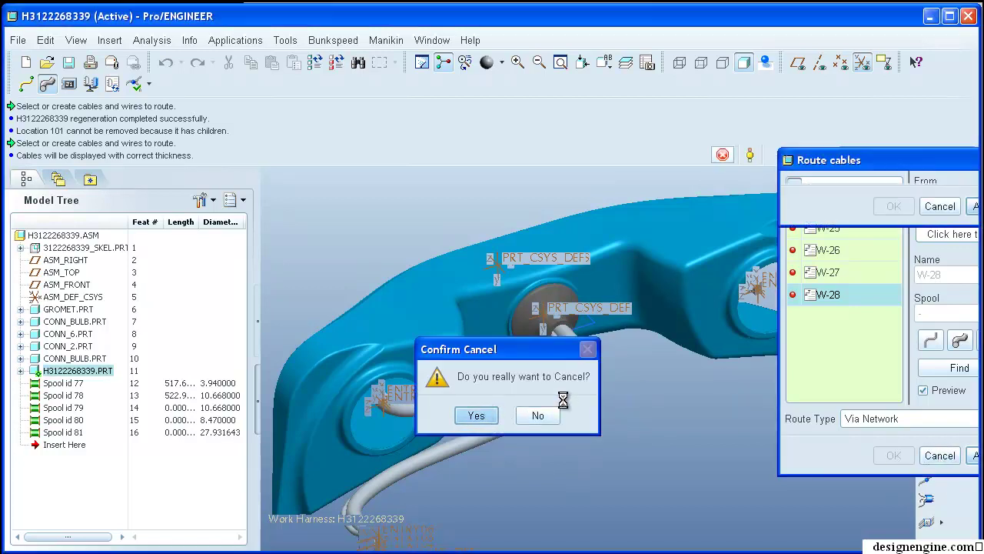
mouse_move(656, 398)
middle_mouse_down()
mouse_move(686, 435)
mouse_move(688, 420)
mouse_move(723, 433)
mouse_move(711, 442)
middle_mouse_up()
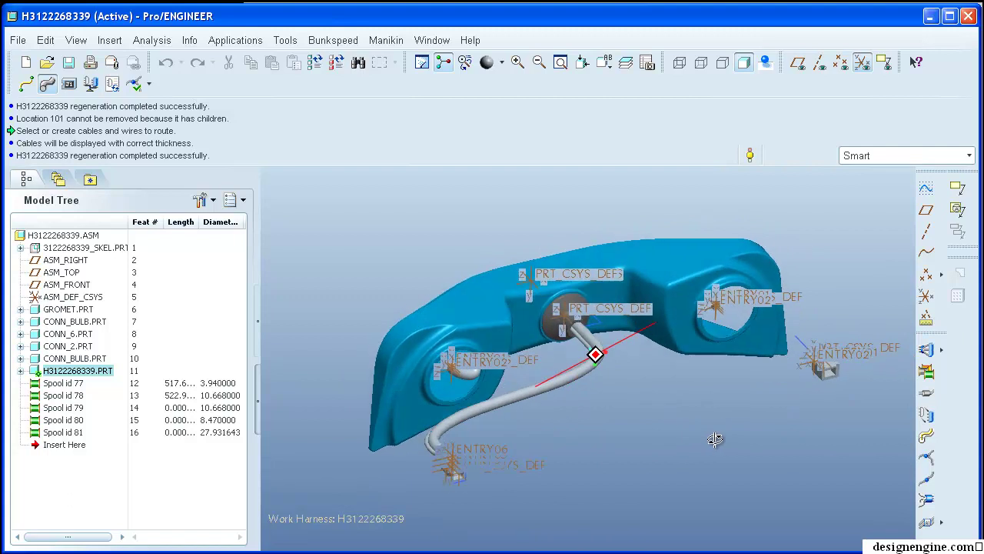
- Expand the harness part in the Model Tree to list its cable features
left_click(63, 384)
left_click(20, 371)
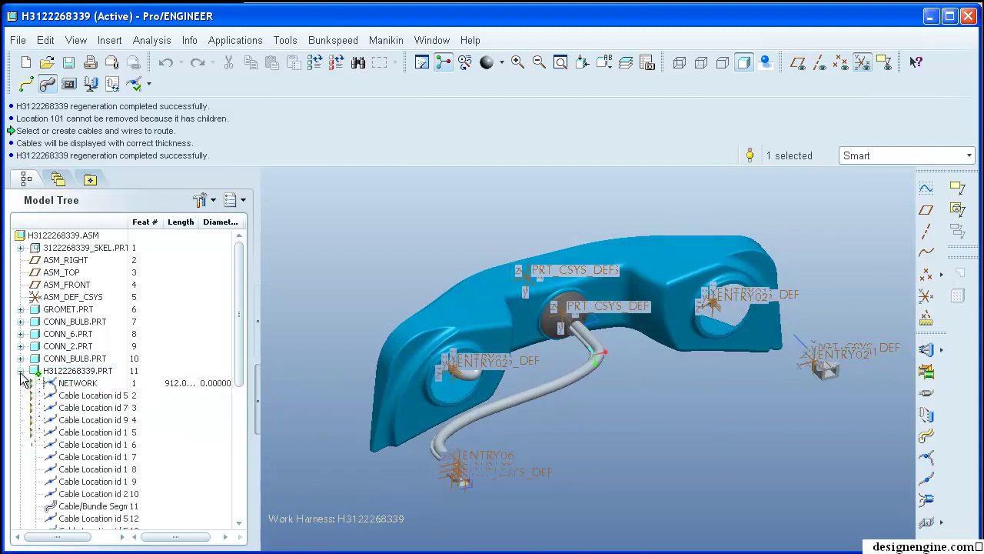
left_click_drag(243, 374, 237, 430)
left_click(85, 382)
left_click(73, 418, "ctrl")
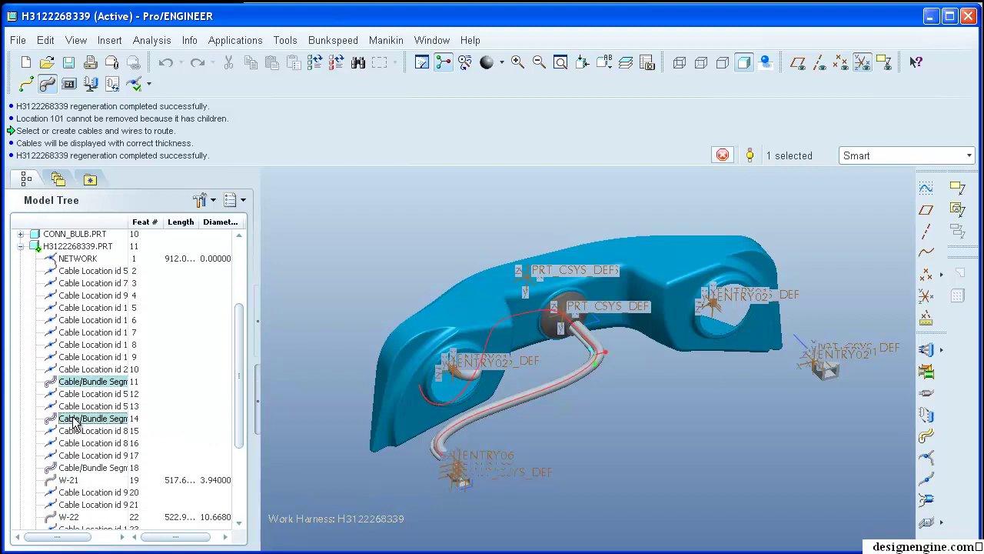
left_click_drag(238, 379, 202, 428)
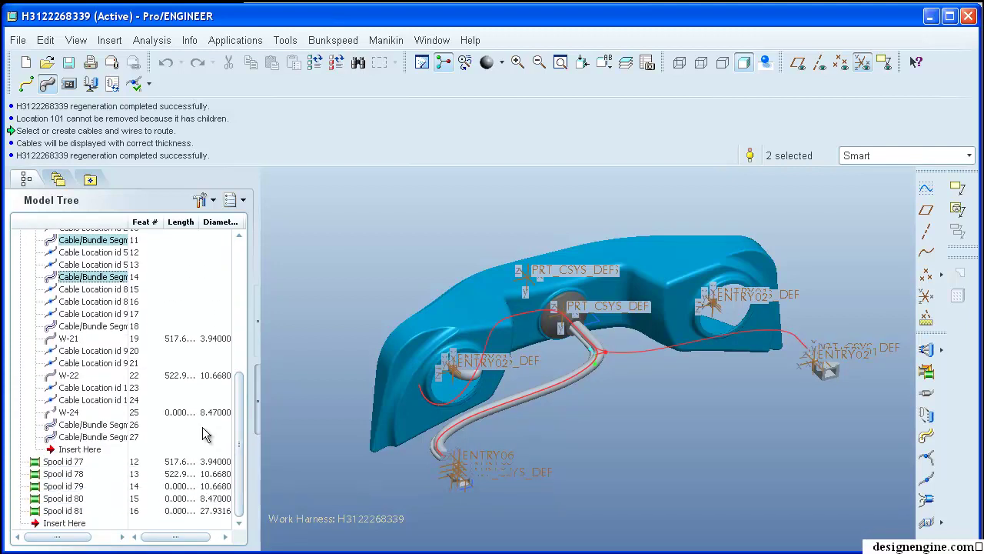
left_click(85, 327, "ctrl")
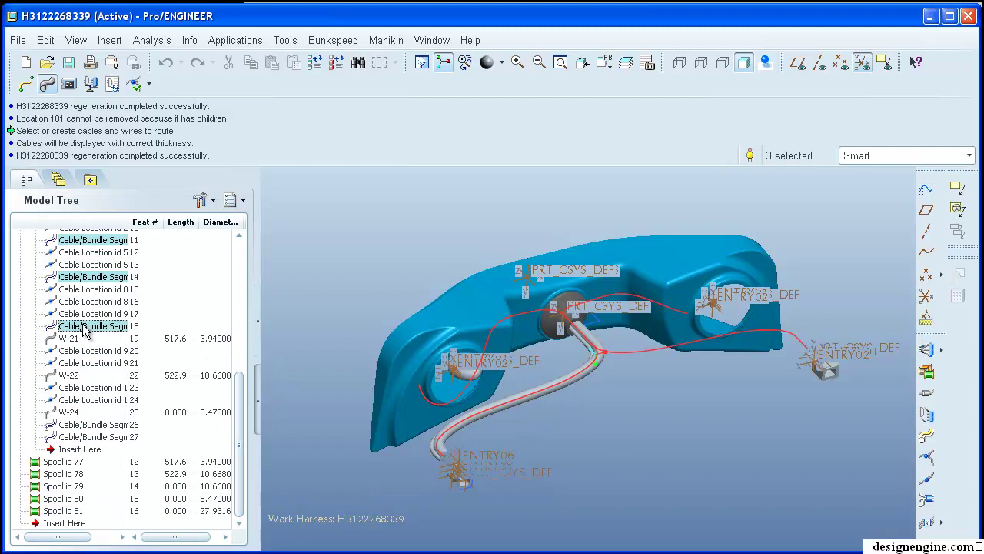
- Delete wires W-21, W-22 and W-24, then show cables as centre lines
left_click(68, 338)
left_click(71, 364, "ctrl")
left_click_drag(72, 372, 72, 373)
left_click(69, 349)
left_click(68, 362, "ctrl")
left_click(67, 413, "ctrl")
key("Delete")
left_click(484, 419)
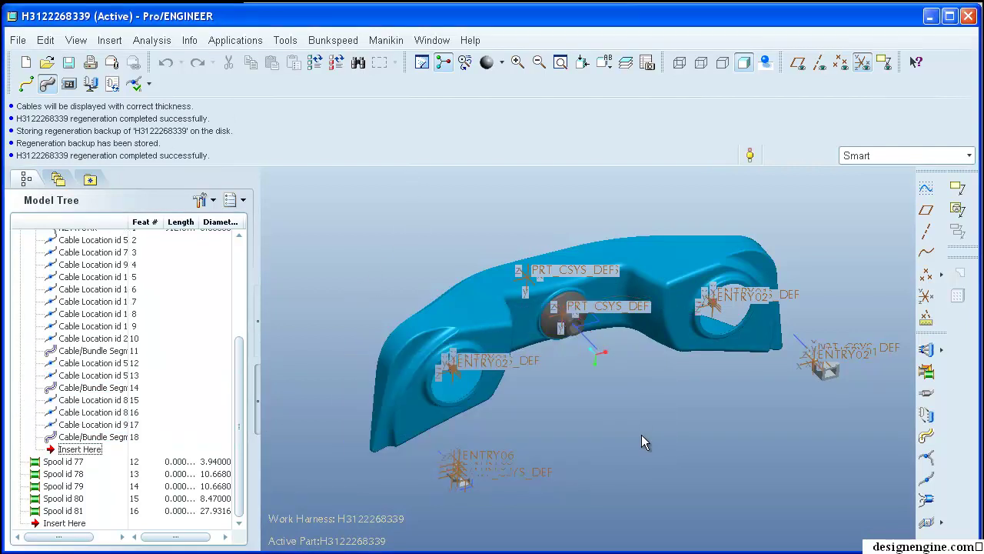
left_click(26, 84)
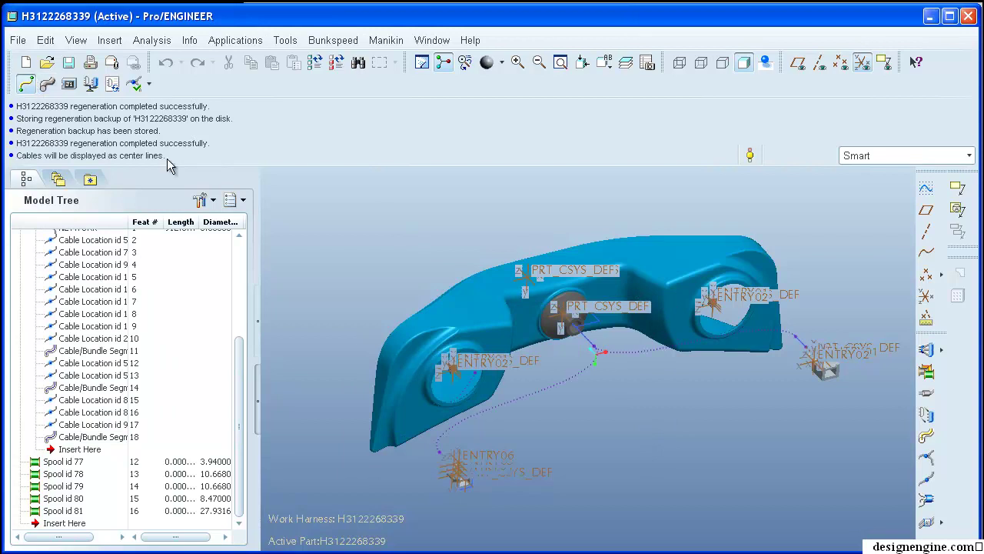
middle_click_drag(423, 187, 435, 217)
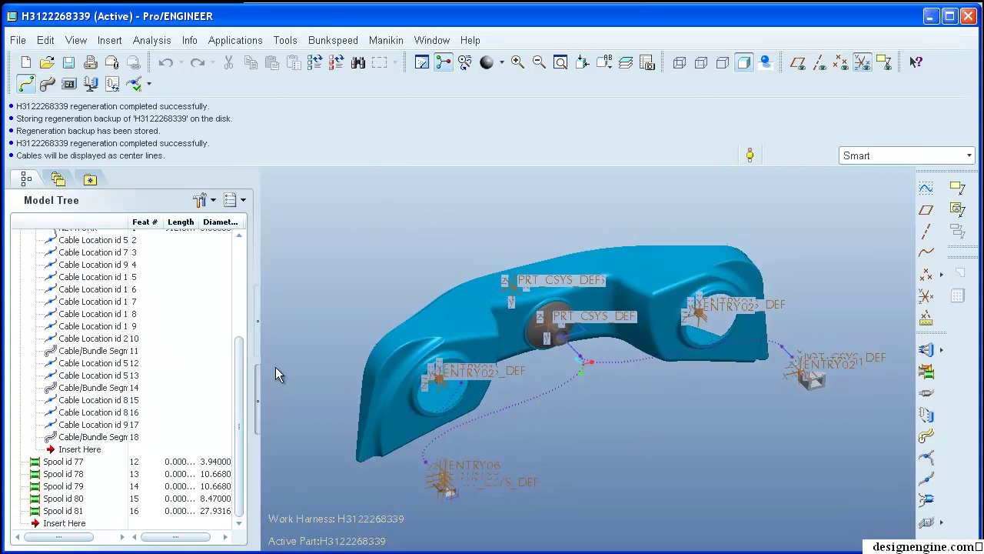